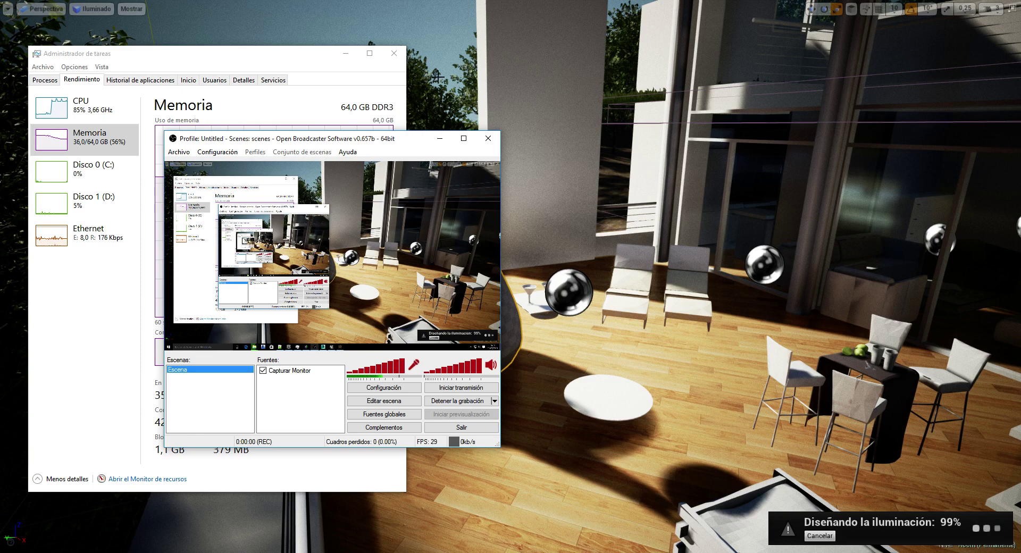
# Check the Memory graph in Task Manager, then minimize it to reveal the teapot level.
pyautogui.click(439, 139)
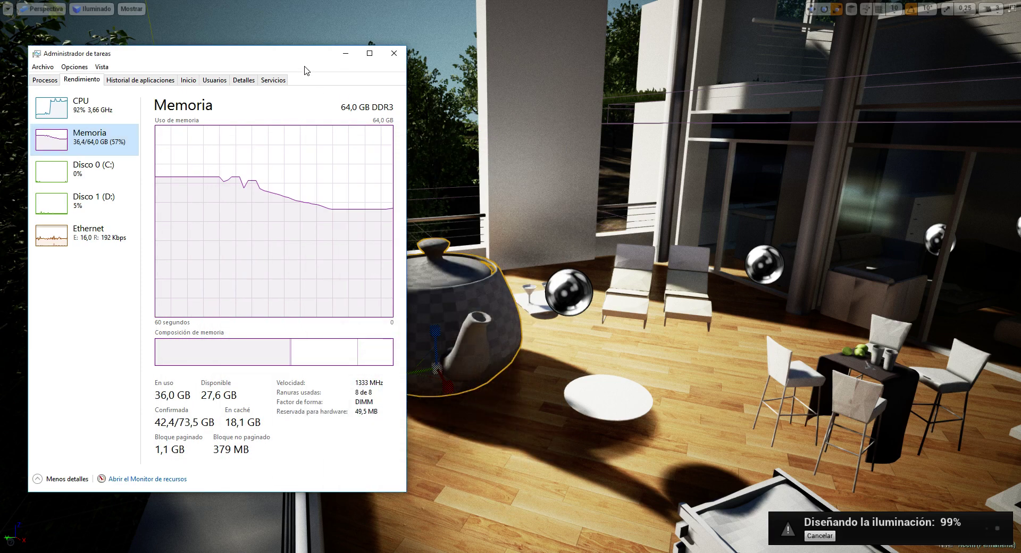
pyautogui.moveTo(306, 69); pyautogui.dragTo(451, 100)
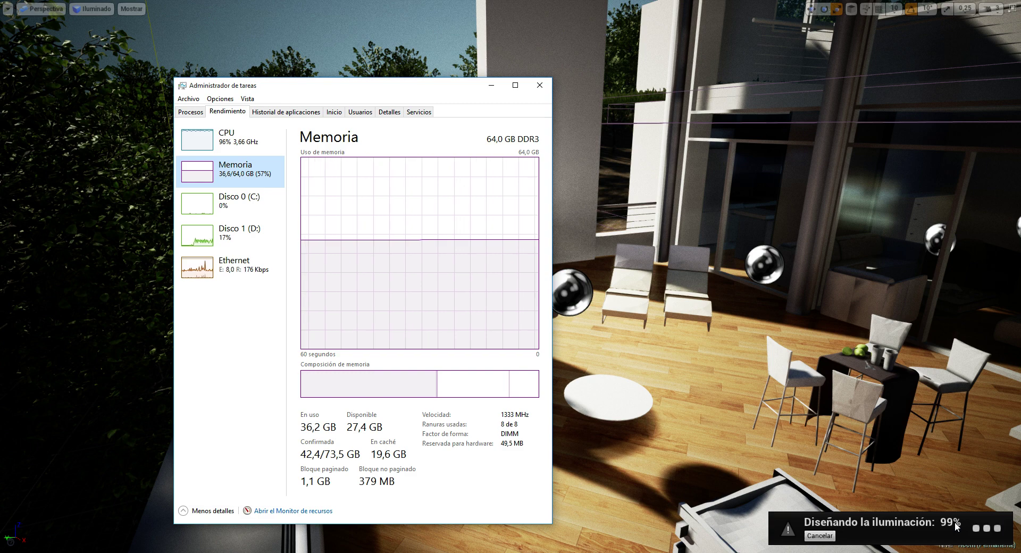
pyautogui.click(491, 85)
# Leave immersive mode, check Task Manager's CPU graph, then minimize it.
pyautogui.click(1012, 9)
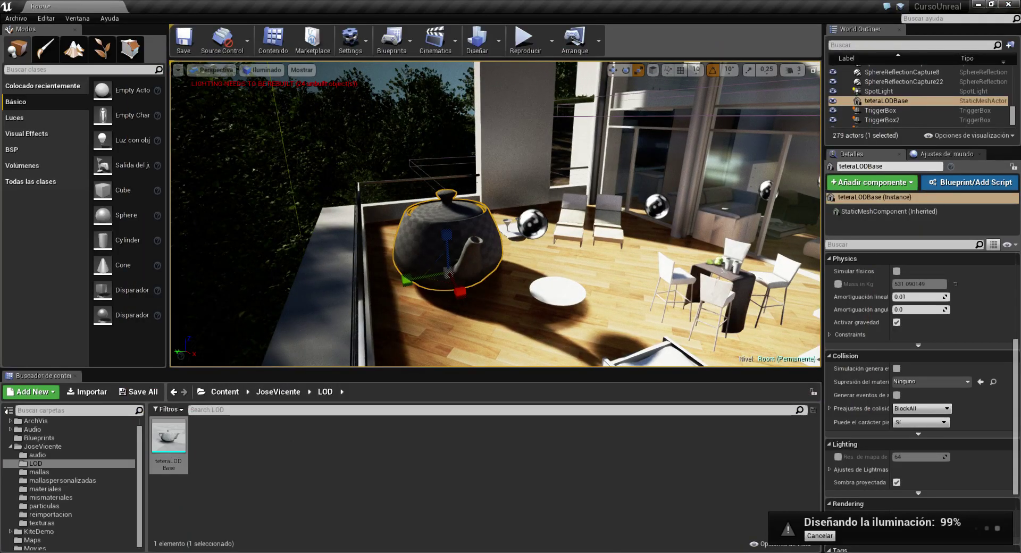
pyautogui.moveTo(454, 550)
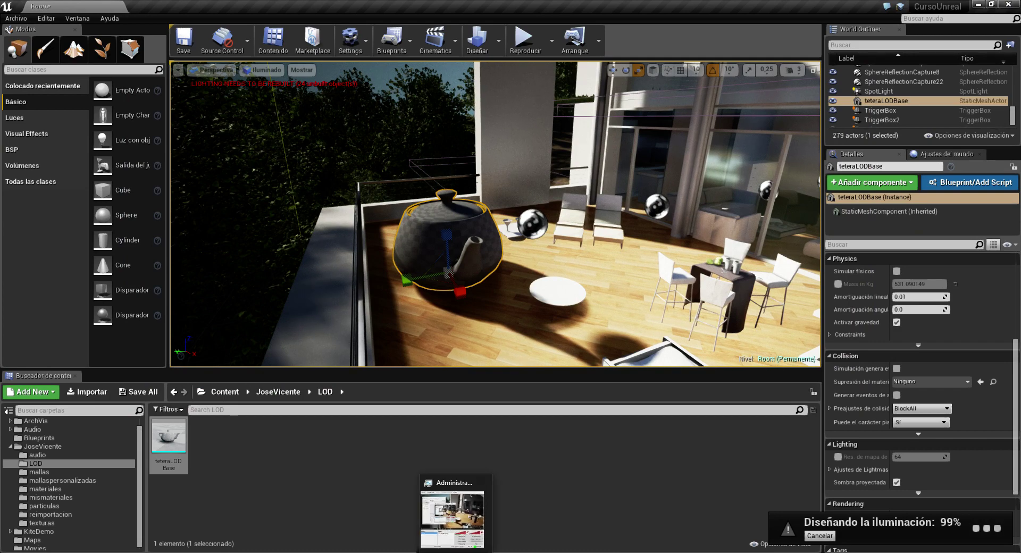
pyautogui.click(455, 513)
pyautogui.click(251, 146)
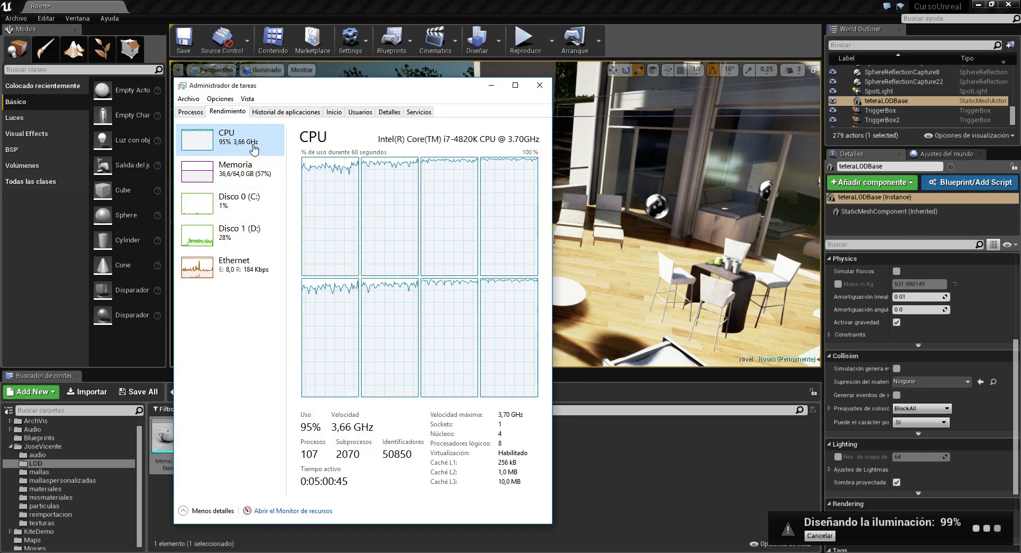
pyautogui.click(491, 85)
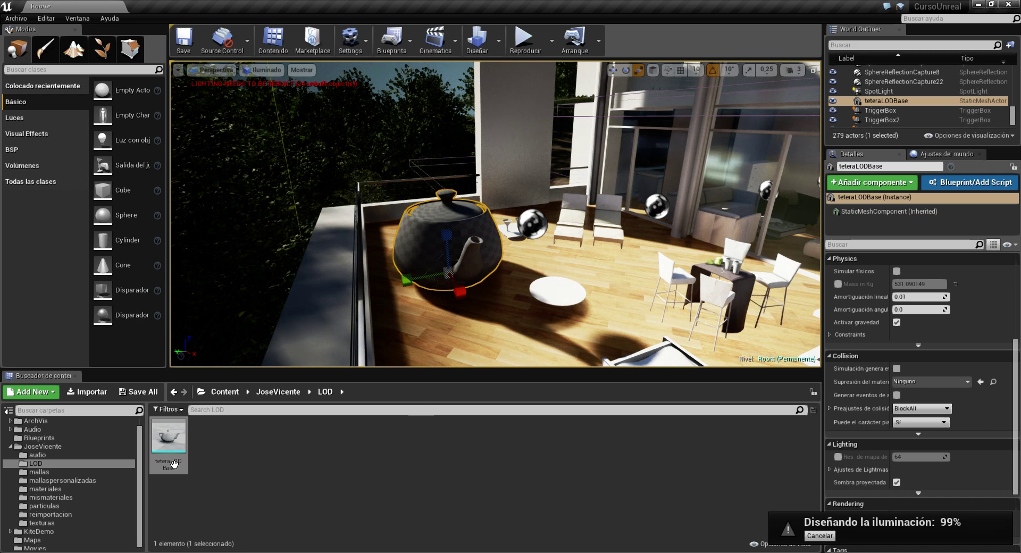
# Create a new material named 'unmaterial' in the LOD folder and open it.
pyautogui.click(169, 442)
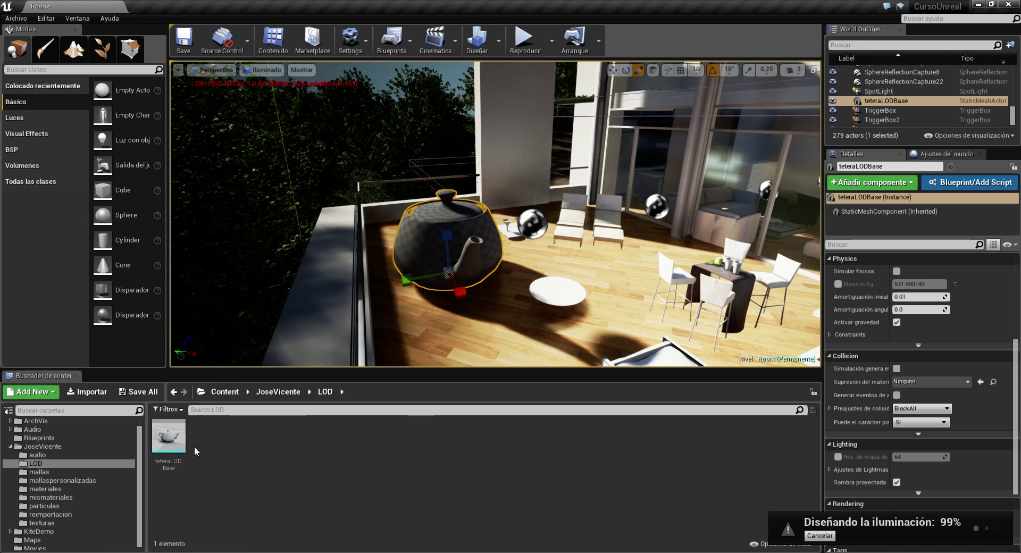
pyautogui.rightClick(245, 445)
pyautogui.click(330, 288)
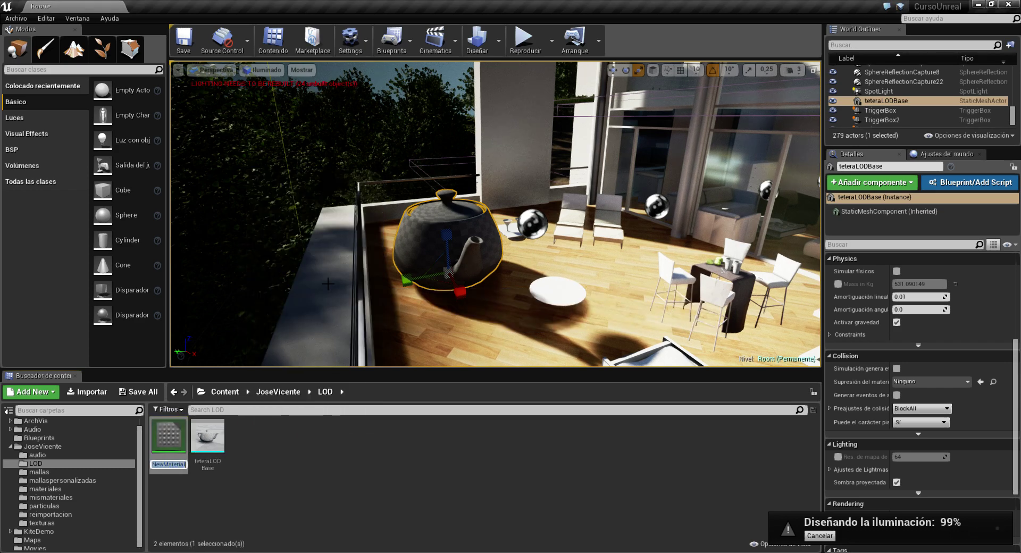
pyautogui.write('unm')
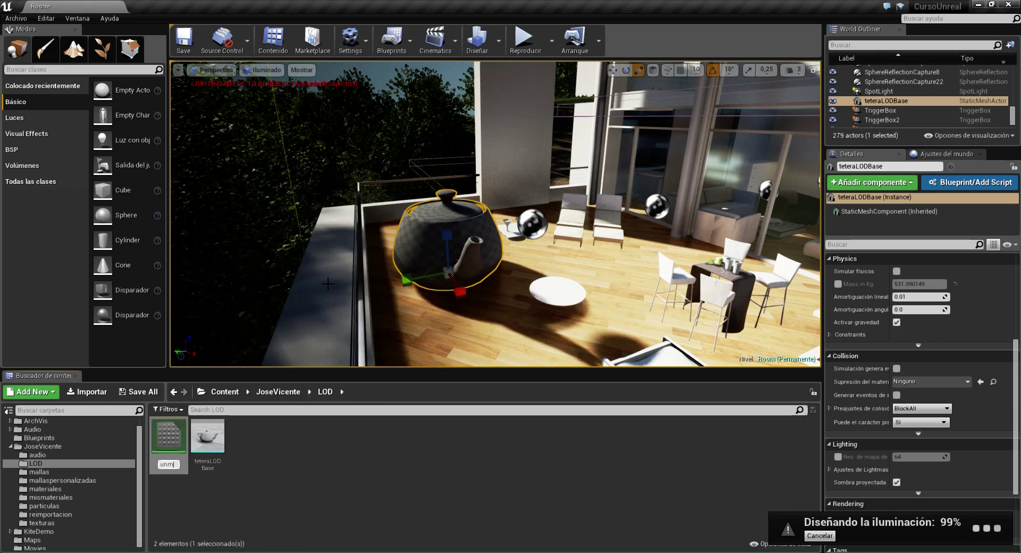
pyautogui.write('aterial')
pyautogui.press('Return')
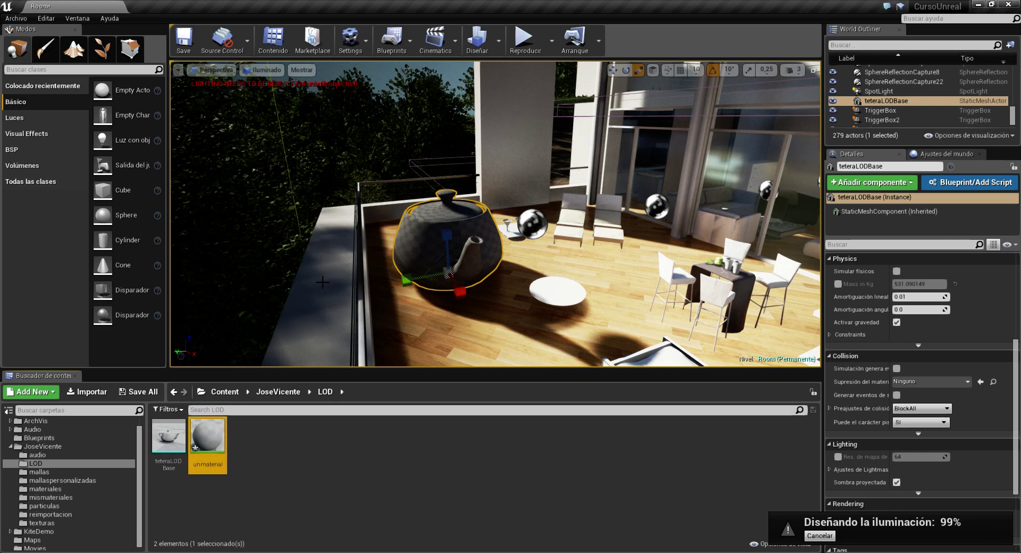
pyautogui.doubleClick(215, 441)
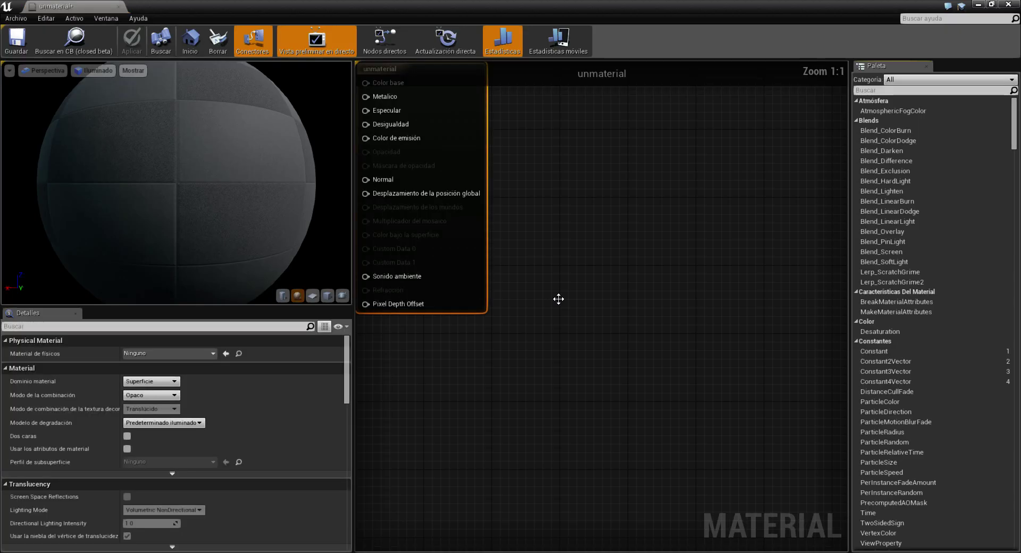
# Add the blue normal-map texture and a Constant3Vector, wiring them to Normal and Color base.
pyautogui.moveTo(670, 7); pyautogui.dragTo(684, 18)
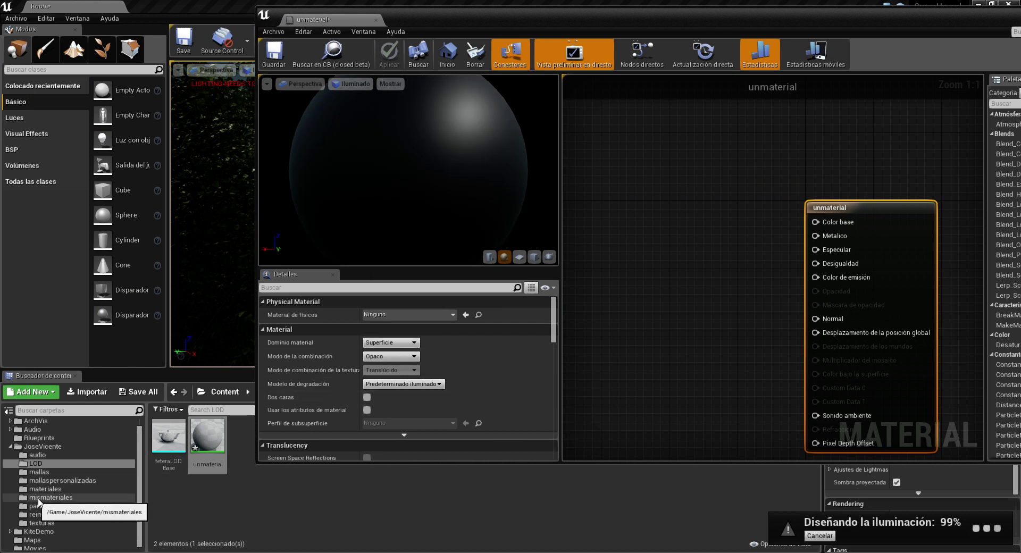
pyautogui.click(59, 523)
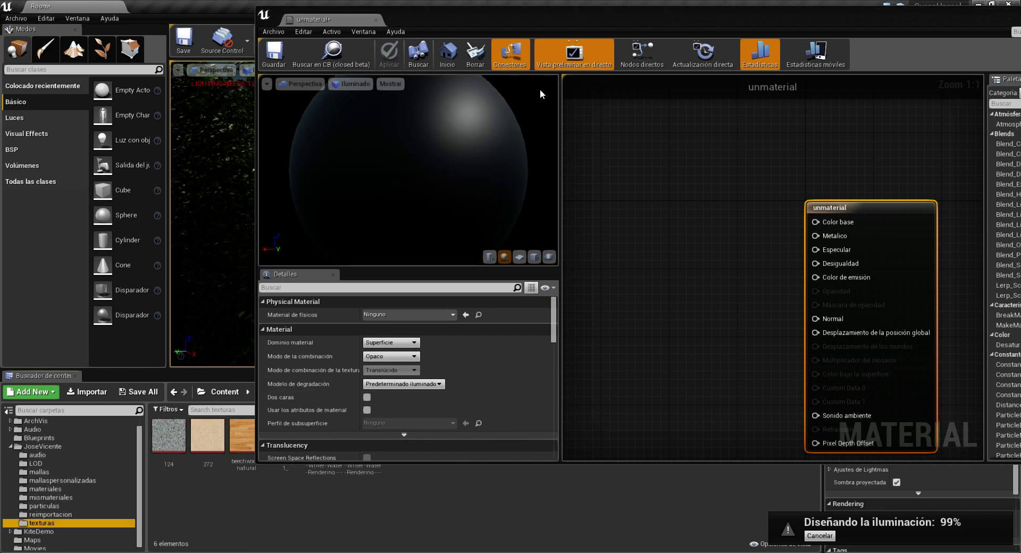
pyautogui.moveTo(542, 21); pyautogui.dragTo(693, 21)
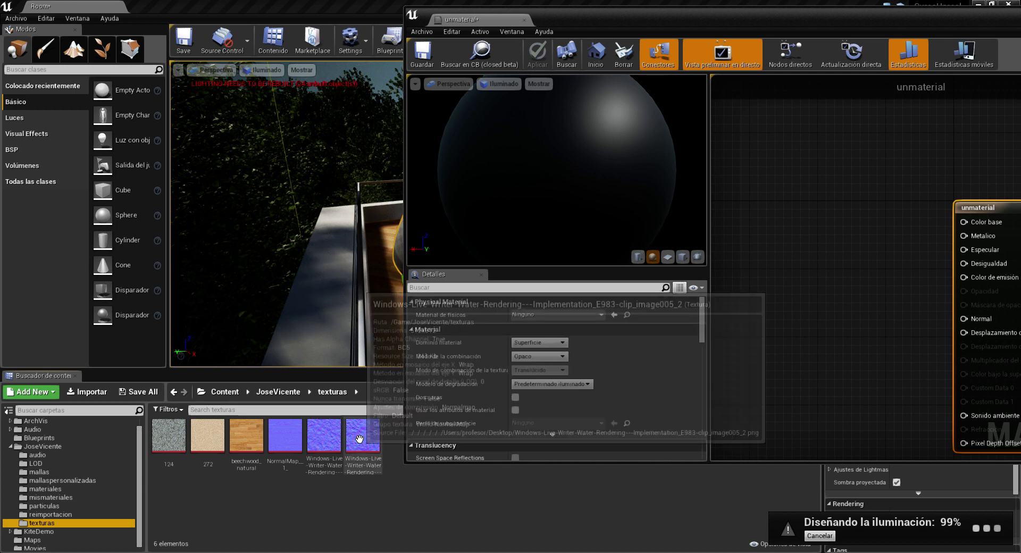
pyautogui.moveTo(360, 439); pyautogui.dragTo(829, 301)
pyautogui.doubleClick(843, 19)
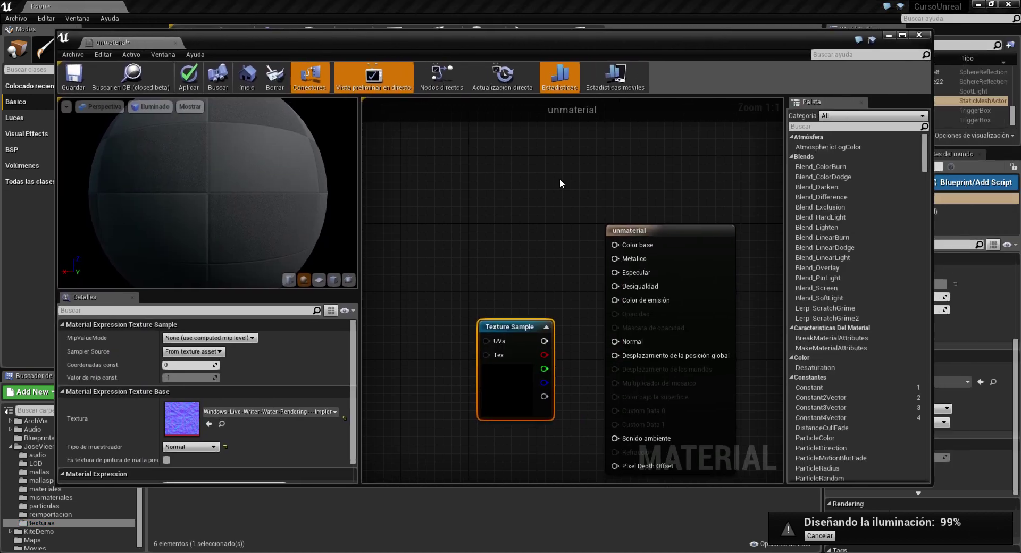
pyautogui.click(505, 274)
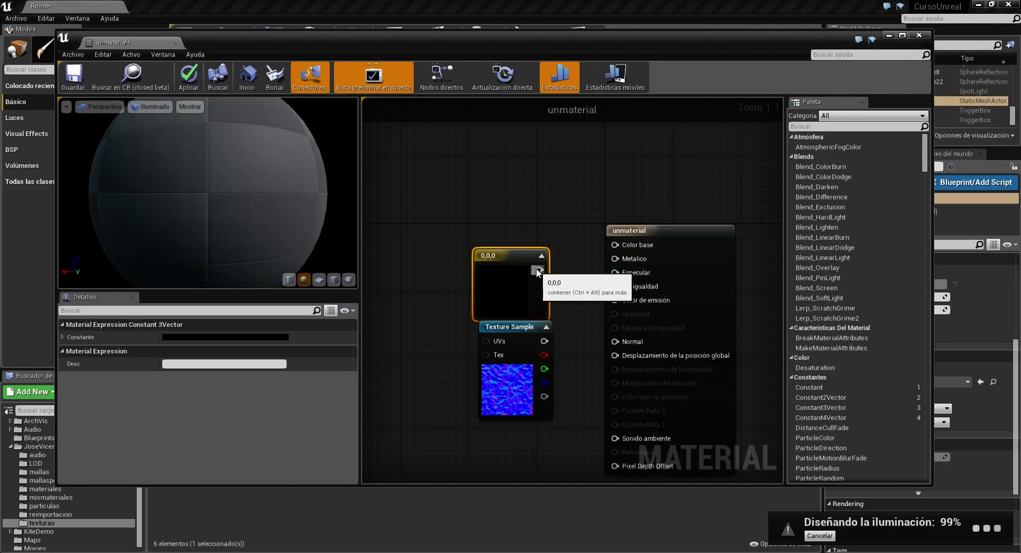
pyautogui.moveTo(539, 270); pyautogui.dragTo(615, 244)
pyautogui.moveTo(540, 259); pyautogui.dragTo(520, 185)
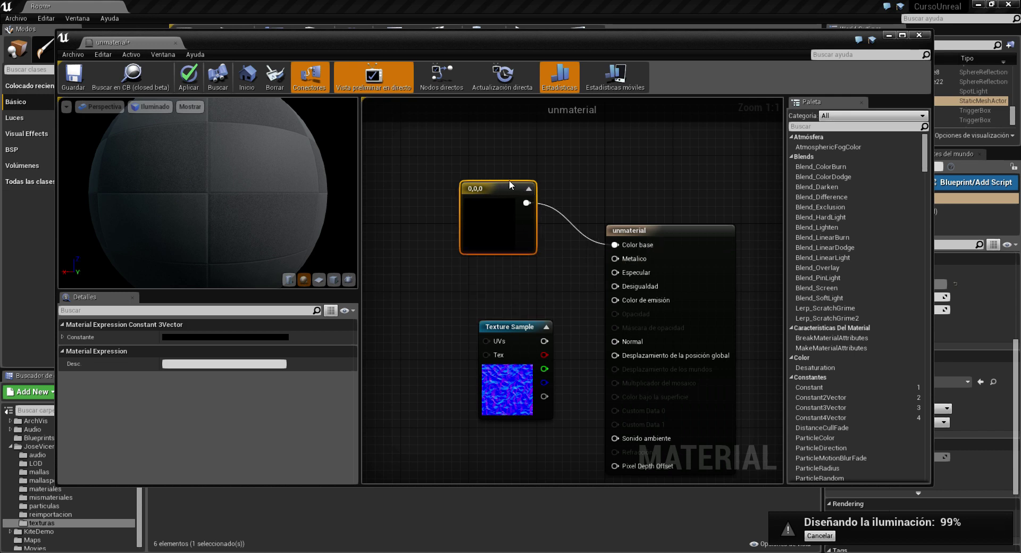
pyautogui.moveTo(513, 325)
pyautogui.mouseDown()
pyautogui.moveTo(485, 289)
pyautogui.moveTo(615, 341)
pyautogui.mouseUp()
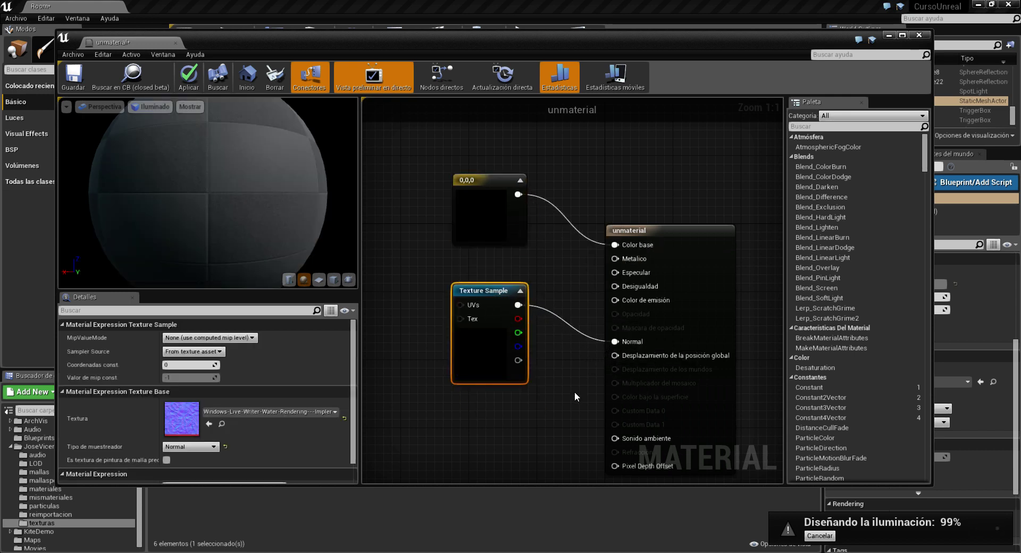
pyautogui.moveTo(466, 290); pyautogui.dragTo(448, 316)
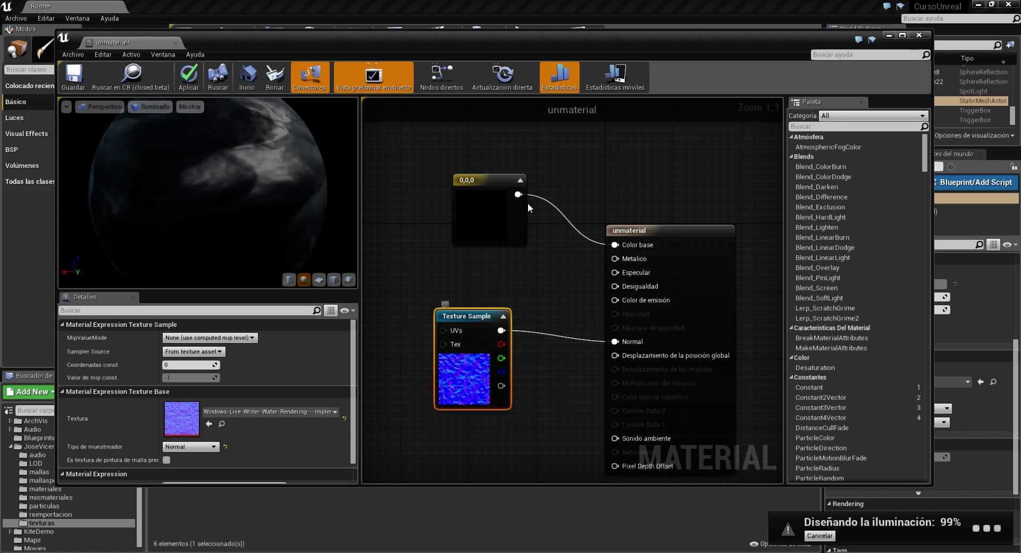
# Set the constant to a 0.85 grey and preview the shaded sphere.
pyautogui.doubleClick(483, 208)
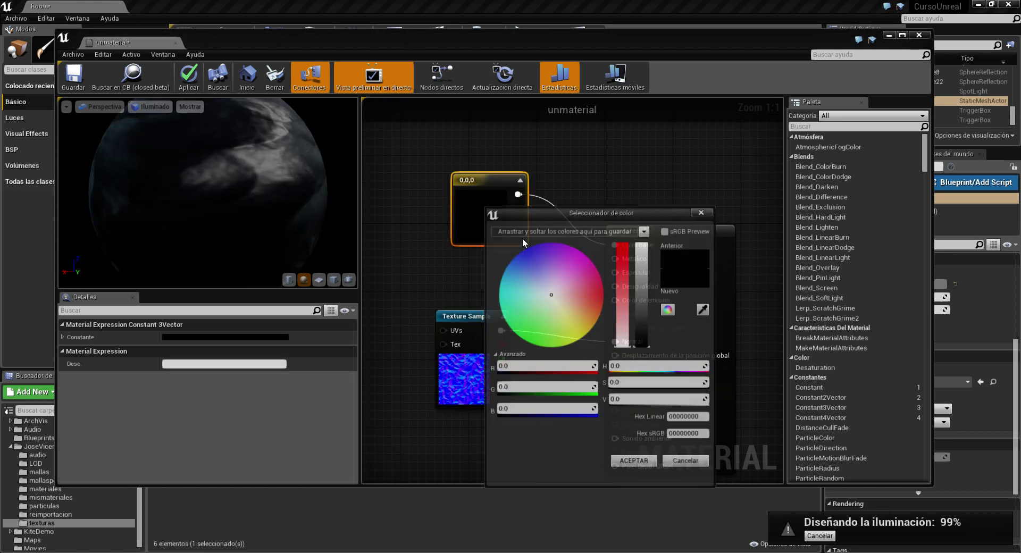
pyautogui.click(643, 261)
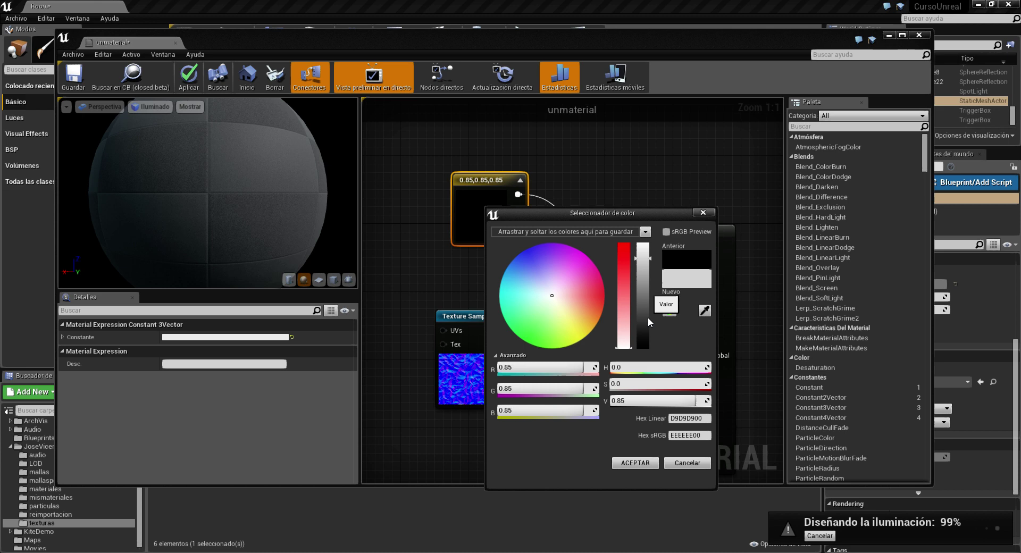
pyautogui.click(634, 462)
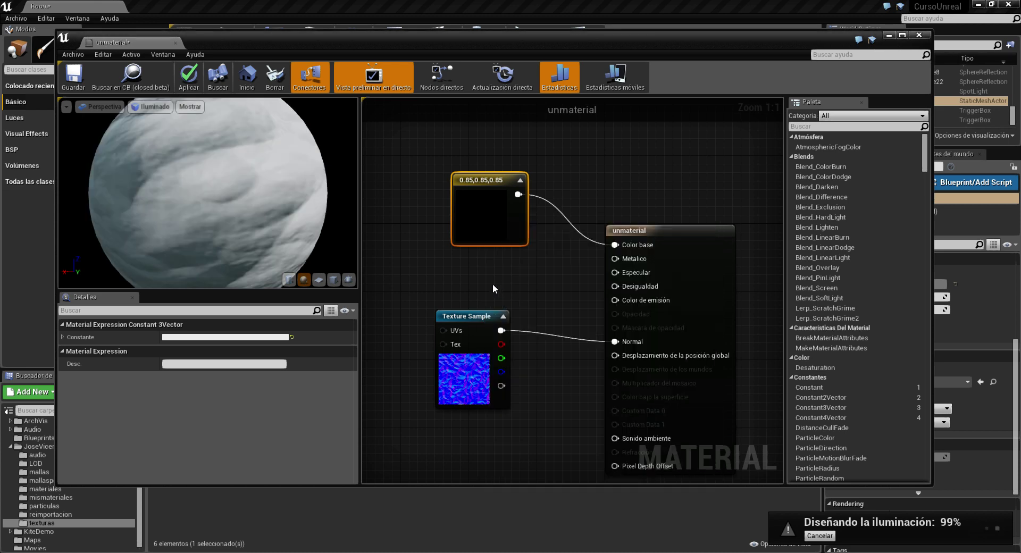
pyautogui.click(505, 246)
pyautogui.moveTo(199, 181); pyautogui.dragTo(202, 183)
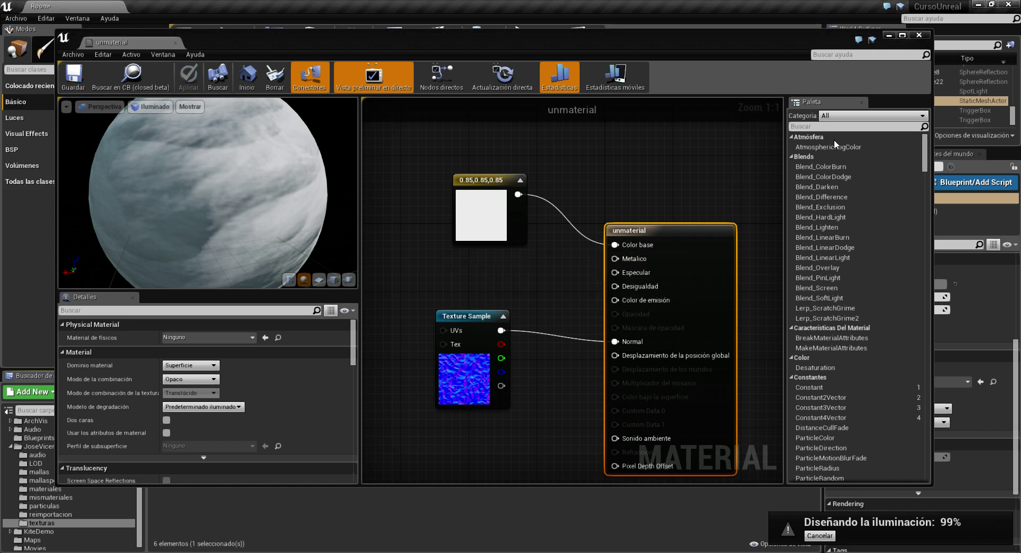
# Close the material editor and apply unmaterial to the teapot in the level.
pyautogui.click(915, 35)
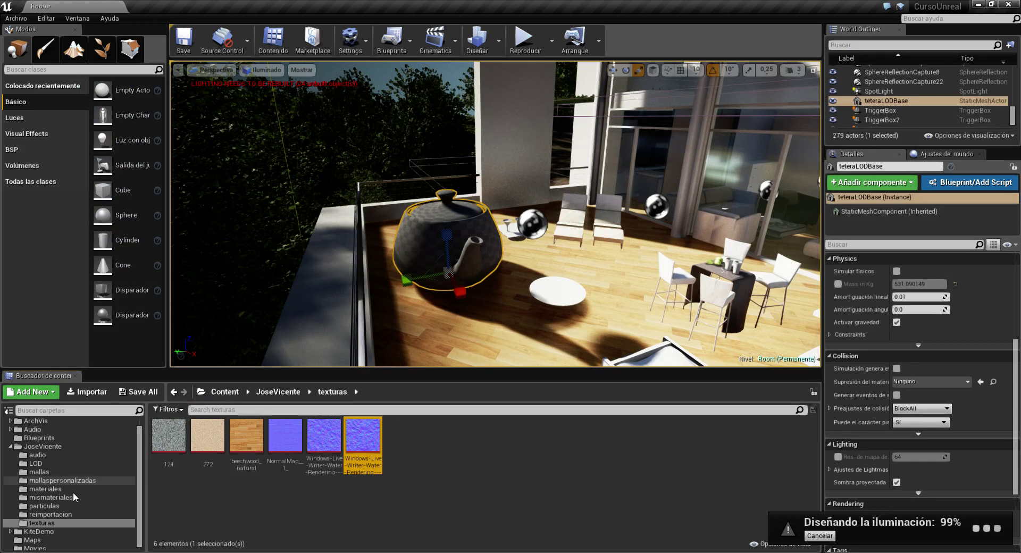
pyautogui.click(36, 463)
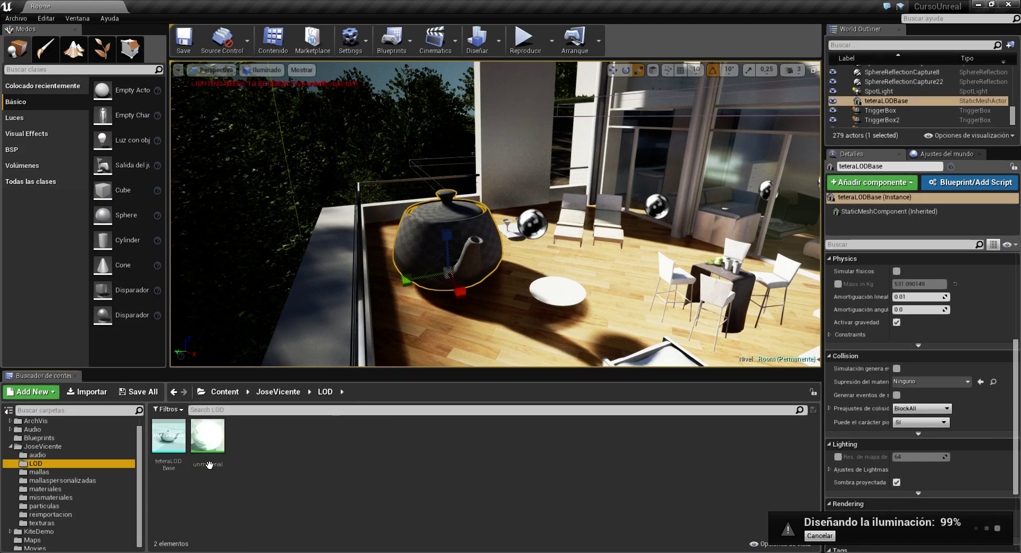
pyautogui.moveTo(207, 439); pyautogui.dragTo(419, 255)
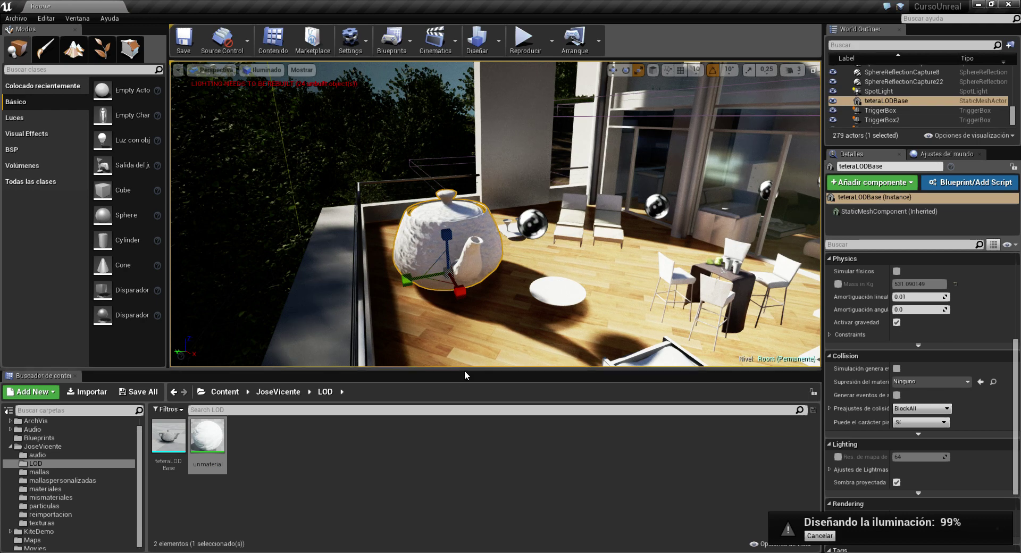
# Frame the teapot with F and enlarge the Content Browser to show folders and assets.
pyautogui.moveTo(463, 370); pyautogui.dragTo(467, 467)
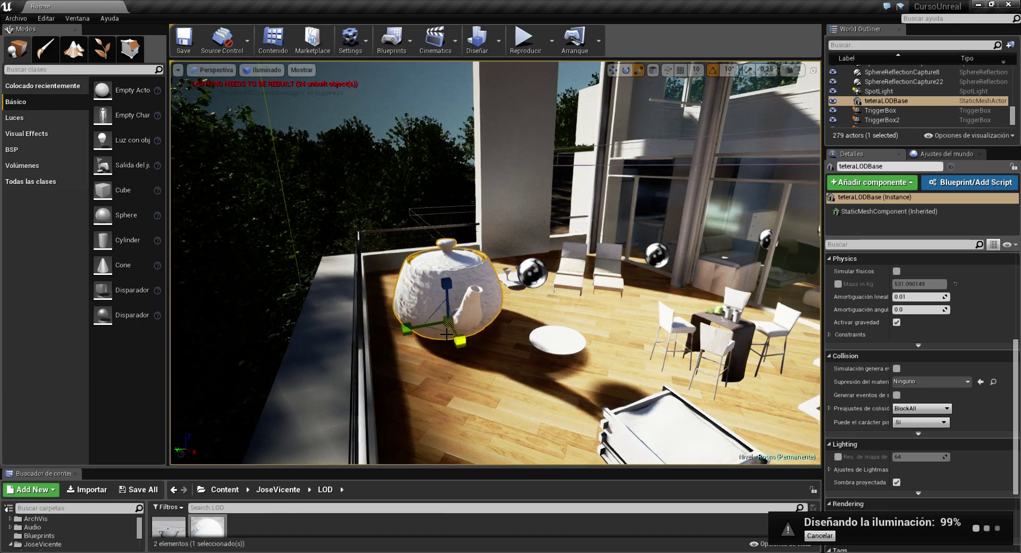
pyautogui.moveTo(466, 372)
pyautogui.mouseDown()
pyautogui.moveTo(454, 303)
pyautogui.moveTo(558, 297)
pyautogui.mouseUp()
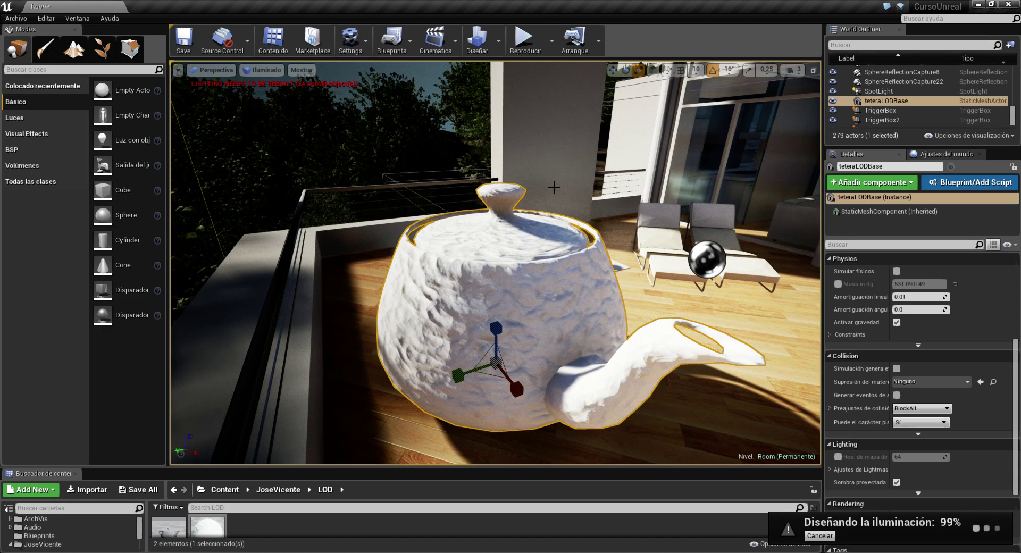
pyautogui.moveTo(567, 280)
pyautogui.mouseDown()
pyautogui.moveTo(547, 245)
pyautogui.moveTo(547, 212)
pyautogui.mouseUp()
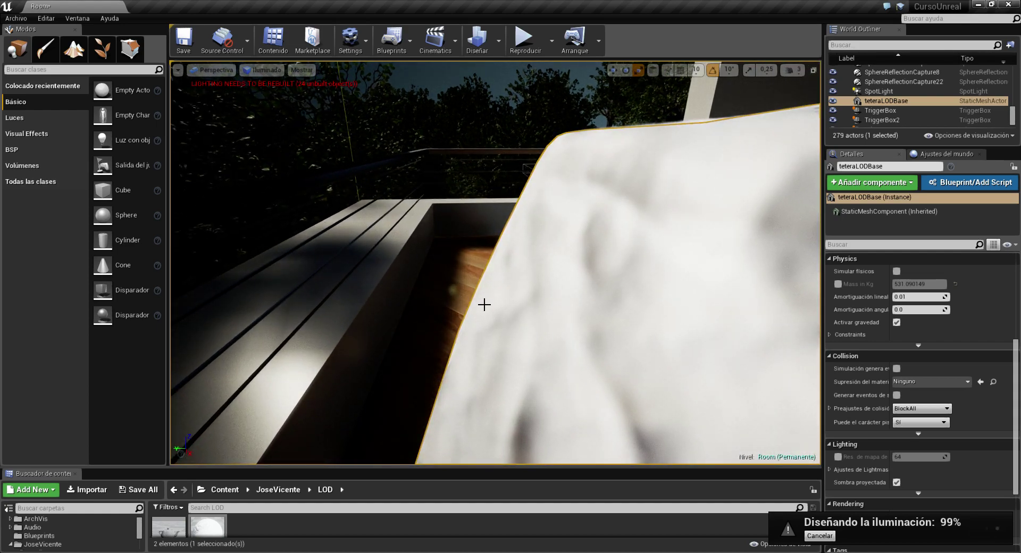
pyautogui.moveTo(520, 246)
pyautogui.mouseDown()
pyautogui.moveTo(519, 297)
pyautogui.moveTo(563, 265)
pyautogui.mouseUp()
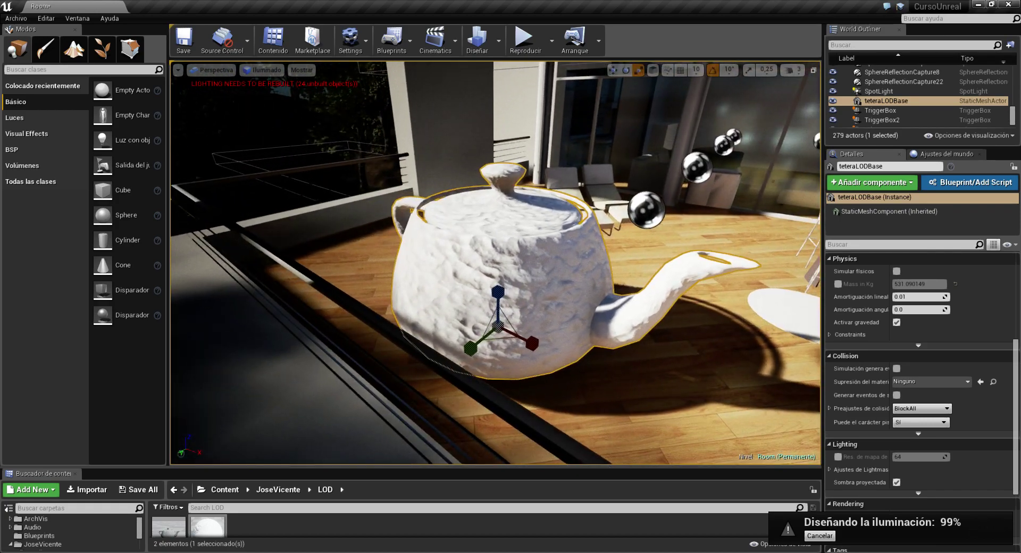
pyautogui.scroll(5, 496, 262)
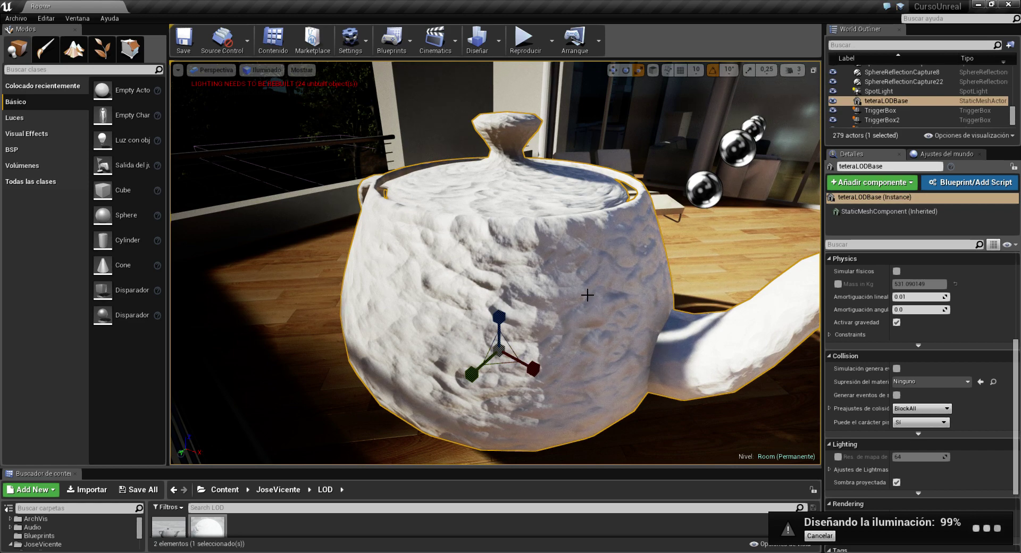
pyautogui.press('f')
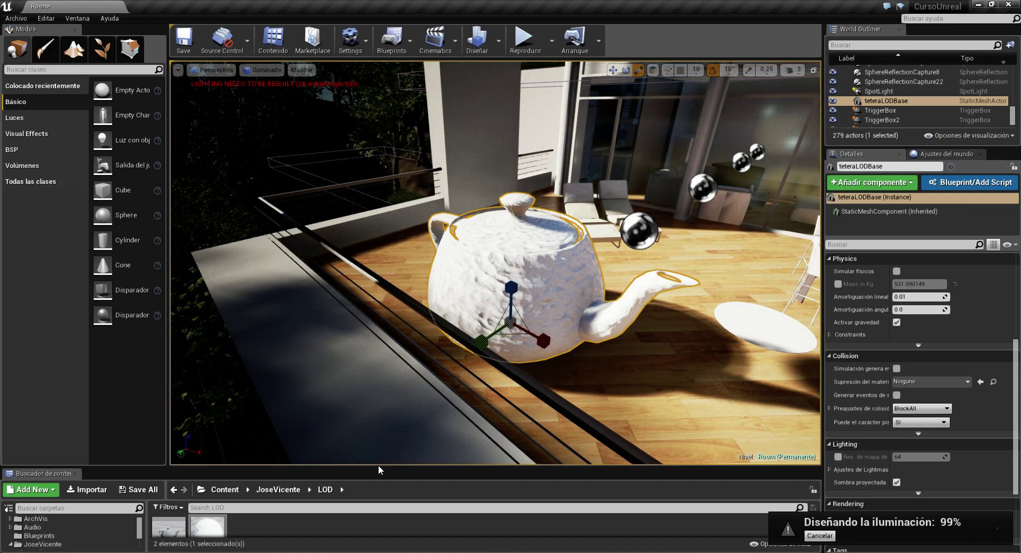
pyautogui.moveTo(378, 464); pyautogui.dragTo(367, 334)
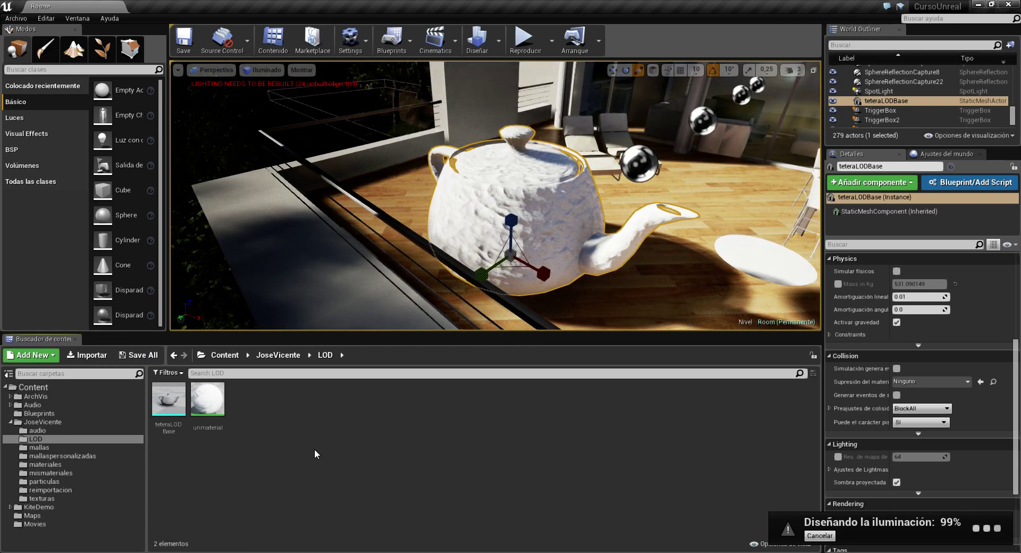
# Create the material 'materialdesplazamiento', open it, and arrange its editor window.
pyautogui.rightClick(296, 403)
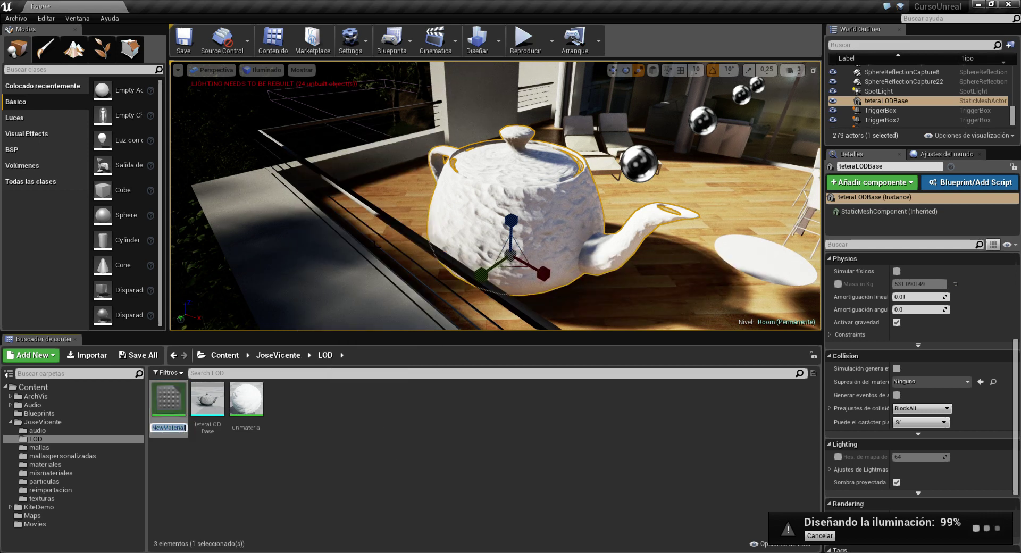
pyautogui.write('material')
pyautogui.write('de')
pyautogui.press('Return')
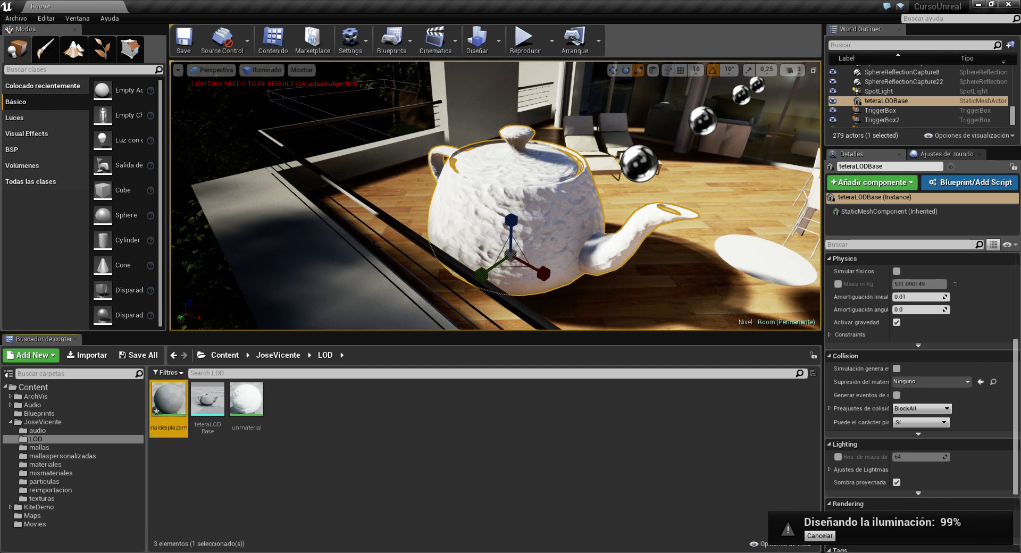
pyautogui.doubleClick(187, 399)
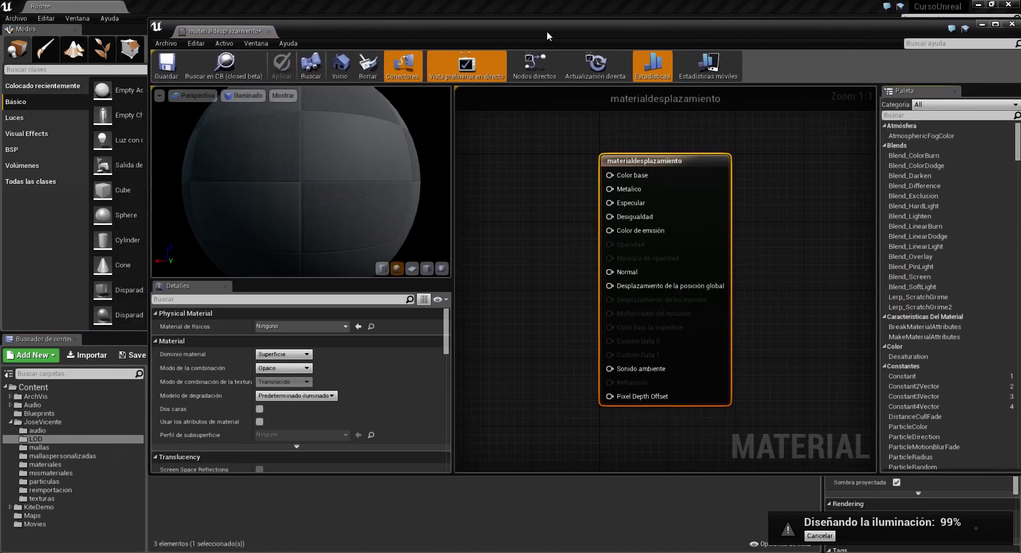
pyautogui.moveTo(452, 48); pyautogui.dragTo(560, 36)
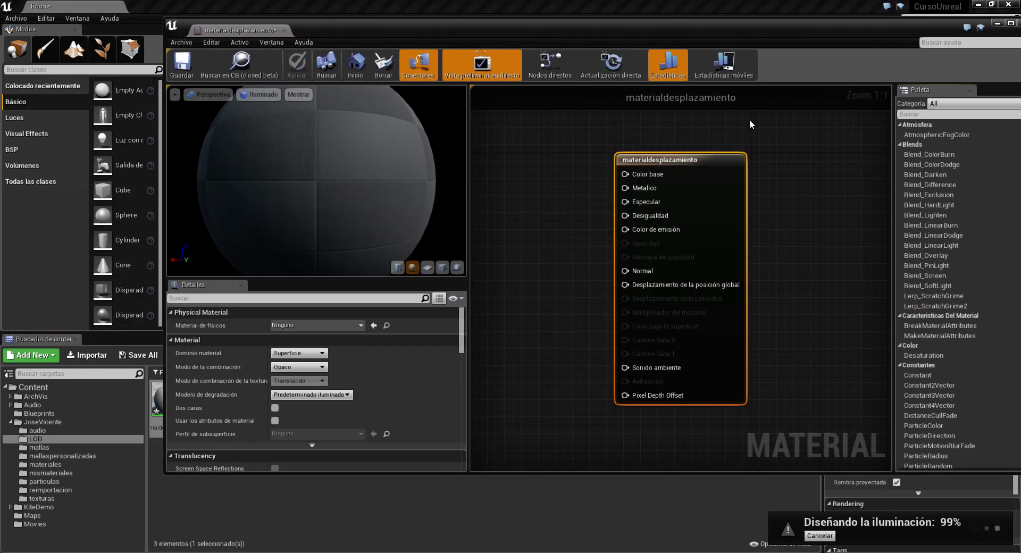
pyautogui.moveTo(762, 42); pyautogui.dragTo(703, 34)
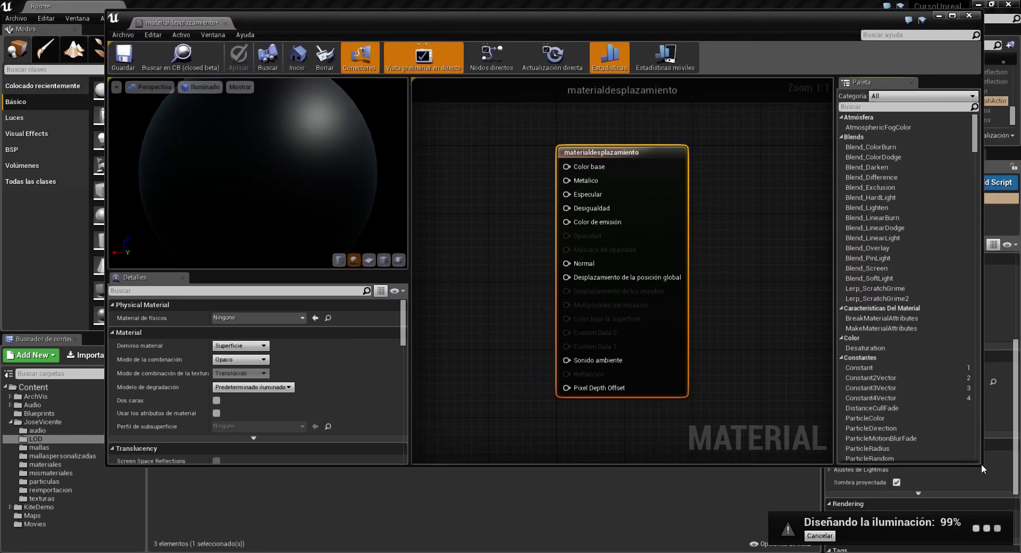
pyautogui.moveTo(981, 465); pyautogui.dragTo(769, 505)
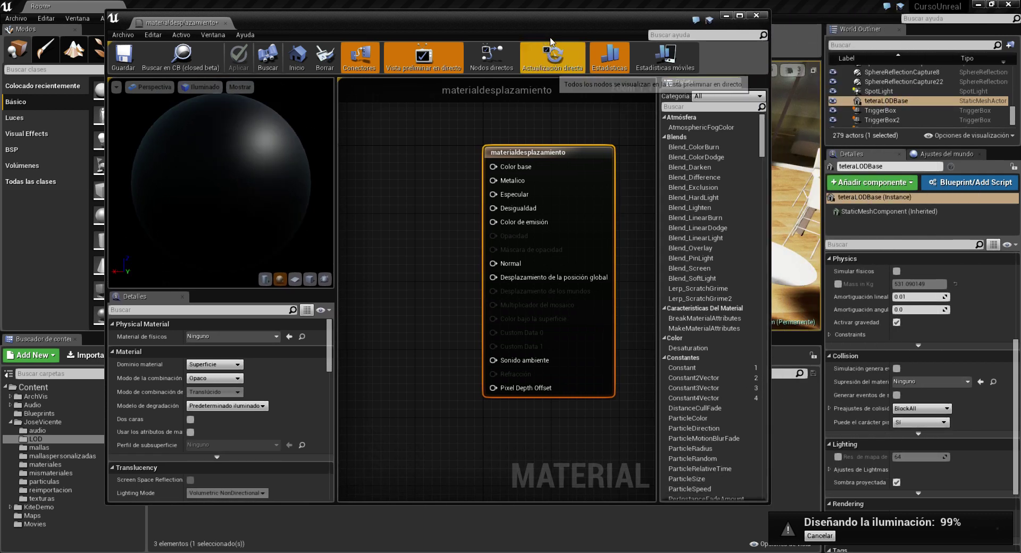
pyautogui.moveTo(545, 43); pyautogui.dragTo(724, 34)
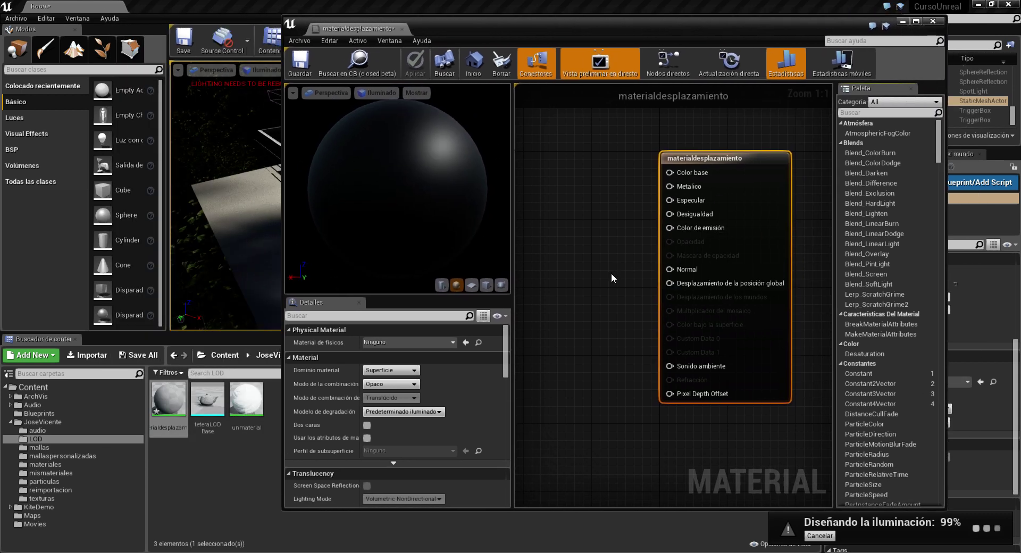
# Add a Constant3Vector set to 0.83 grey and wire it to the base colour.
pyautogui.click(587, 214)
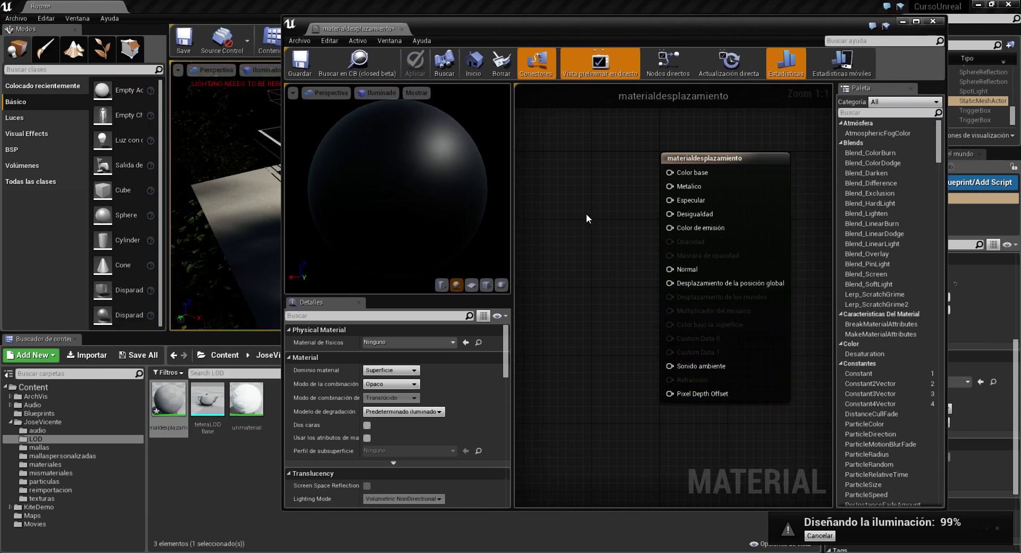
pyautogui.click(556, 165)
pyautogui.moveTo(622, 184); pyautogui.dragTo(669, 173)
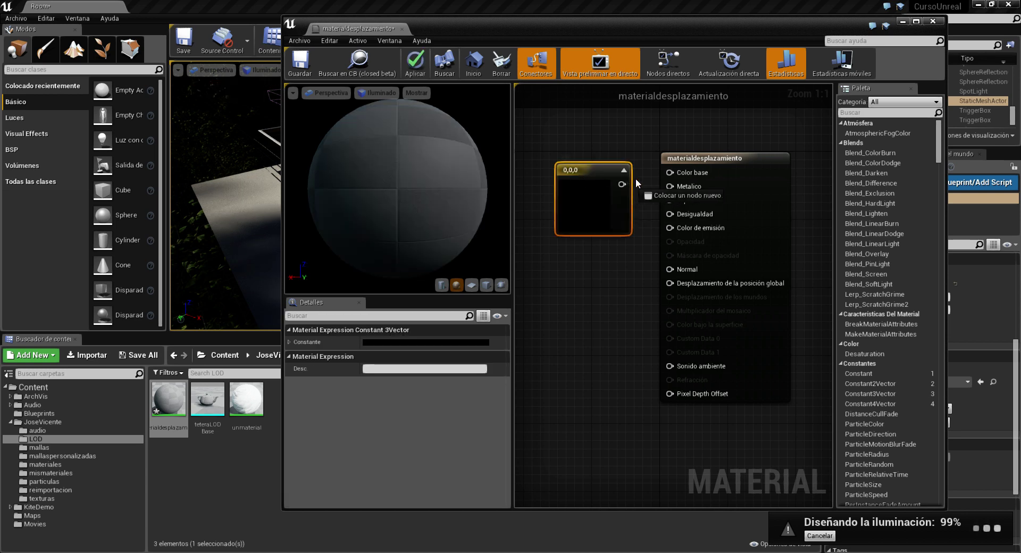
pyautogui.moveTo(599, 169); pyautogui.dragTo(584, 158)
pyautogui.doubleClick(576, 183)
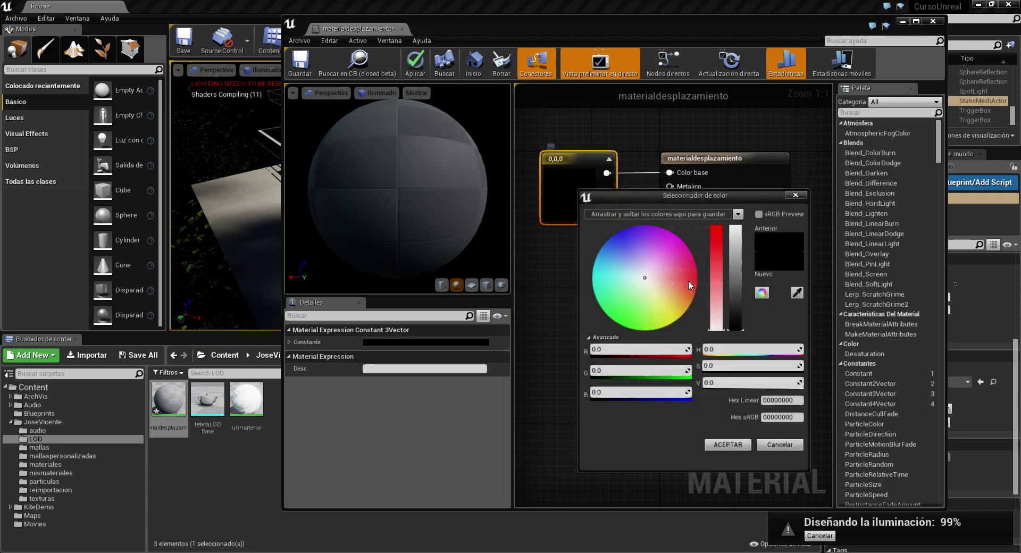
pyautogui.moveTo(735, 274); pyautogui.dragTo(737, 244)
pyautogui.click(744, 444)
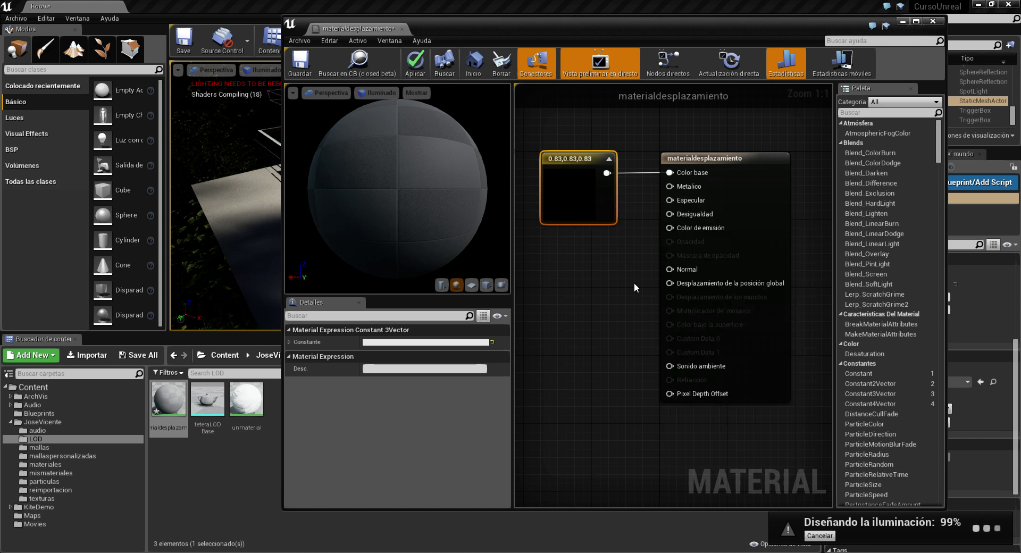
# Tidy the graph by moving the grey constant and the material output node.
pyautogui.moveTo(576, 173); pyautogui.dragTo(560, 148)
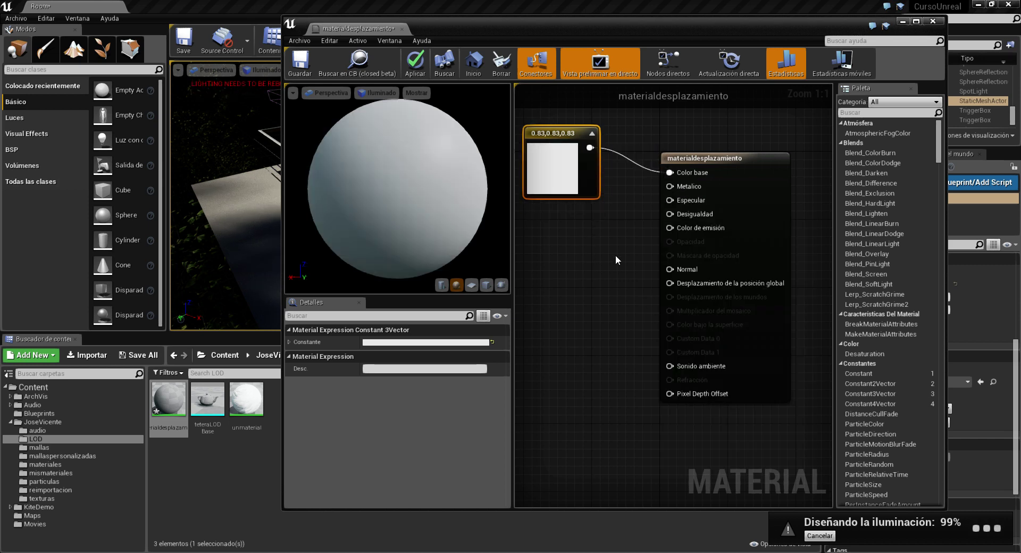
pyautogui.moveTo(691, 157); pyautogui.dragTo(717, 150)
pyautogui.moveTo(565, 136); pyautogui.dragTo(556, 136)
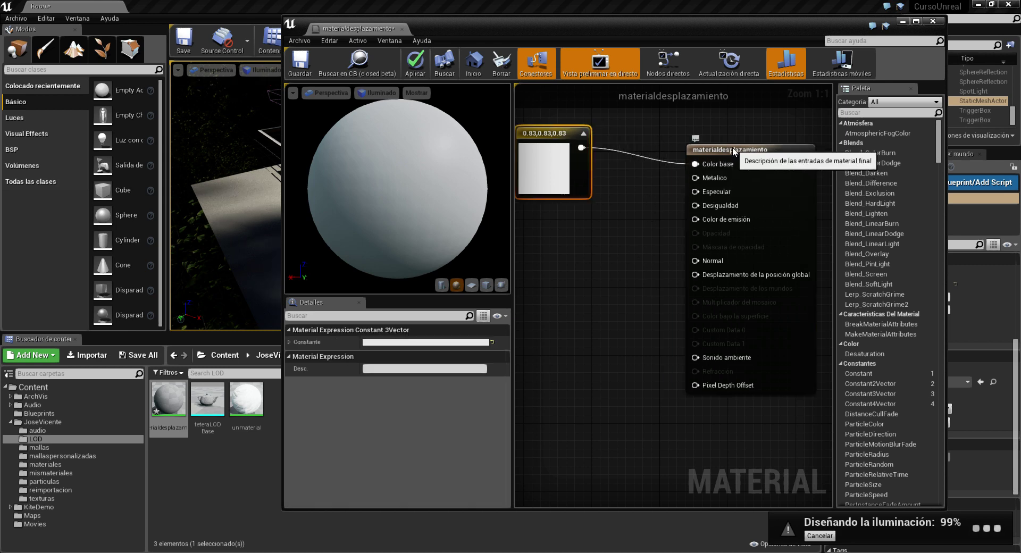
pyautogui.click(696, 156)
pyautogui.moveTo(654, 257)
pyautogui.mouseDown(button='right')
pyautogui.moveTo(641, 240)
pyautogui.moveTo(664, 234)
pyautogui.mouseUp(button='right')
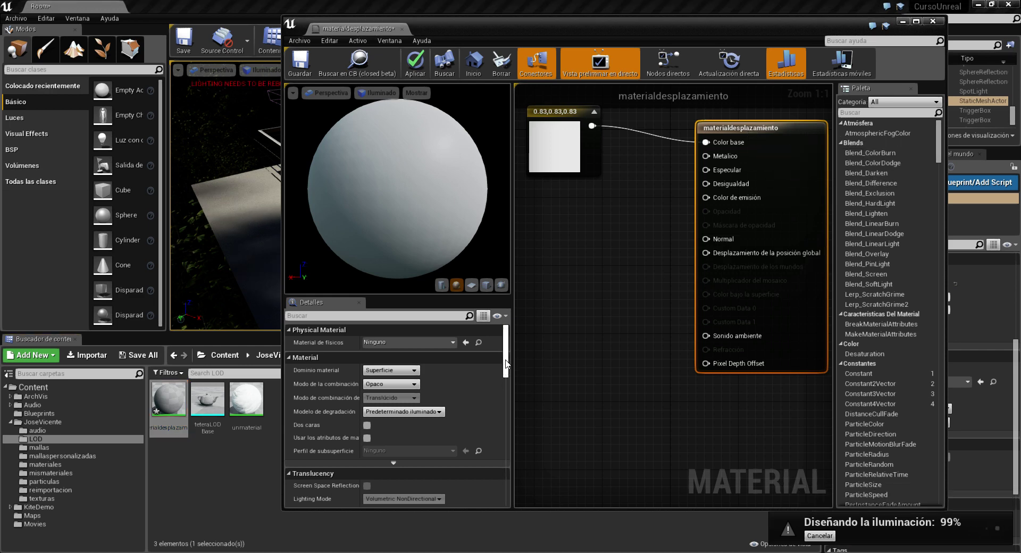
# Set the D3D11 Tessellation Mode to Mosaico plano (Flat Tessellation) in the Details panel.
pyautogui.moveTo(505, 355); pyautogui.dragTo(506, 454)
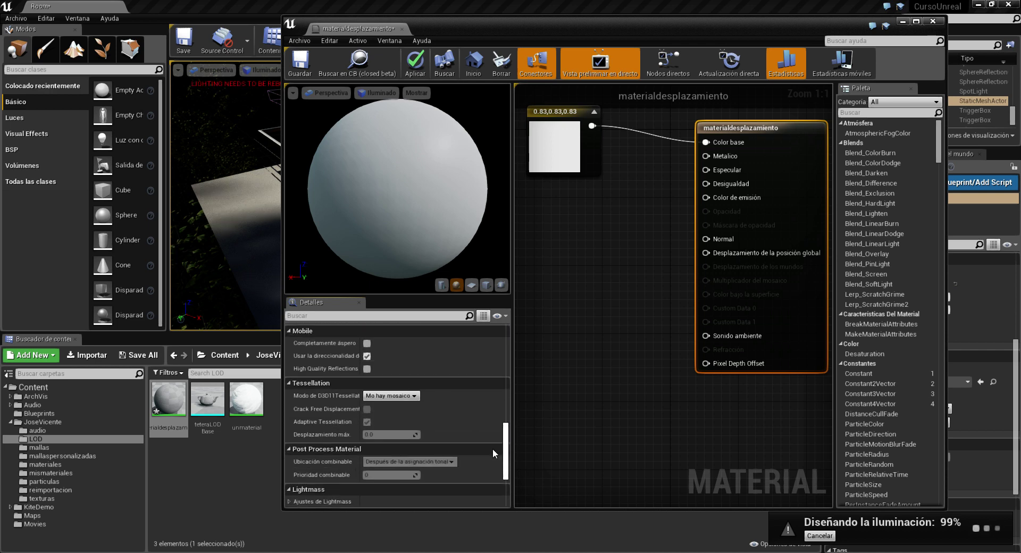
pyautogui.moveTo(512, 382); pyautogui.dragTo(593, 383)
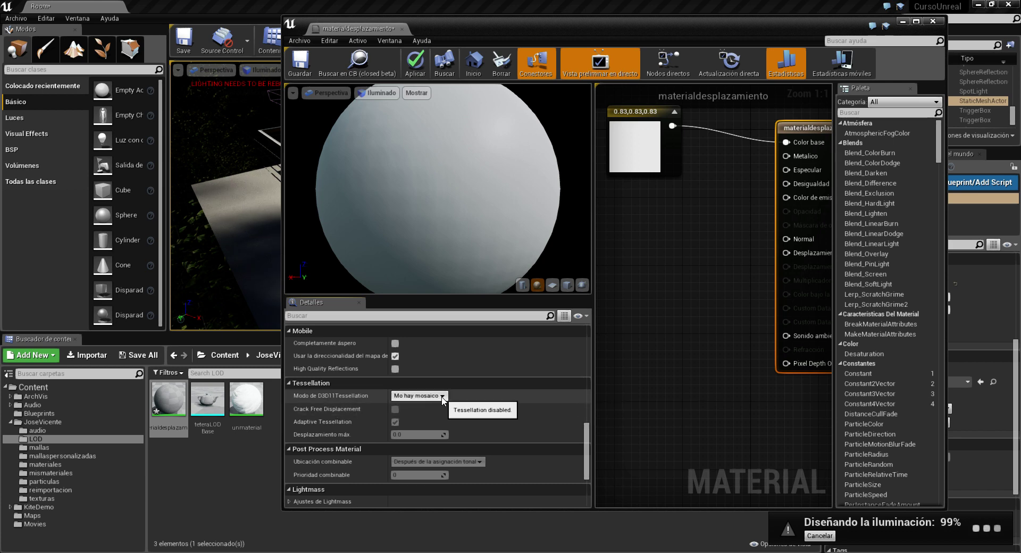
pyautogui.click(442, 397)
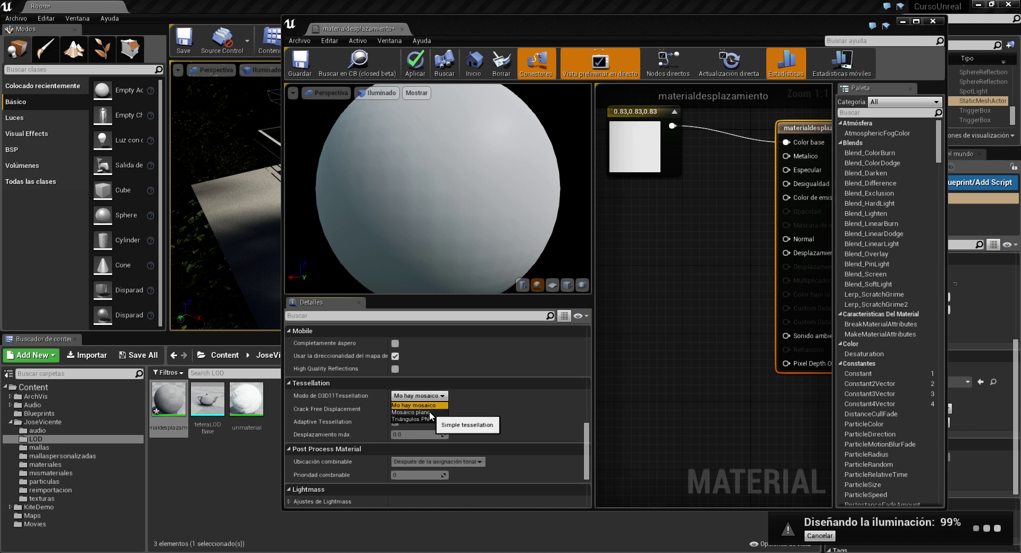
pyautogui.click(420, 412)
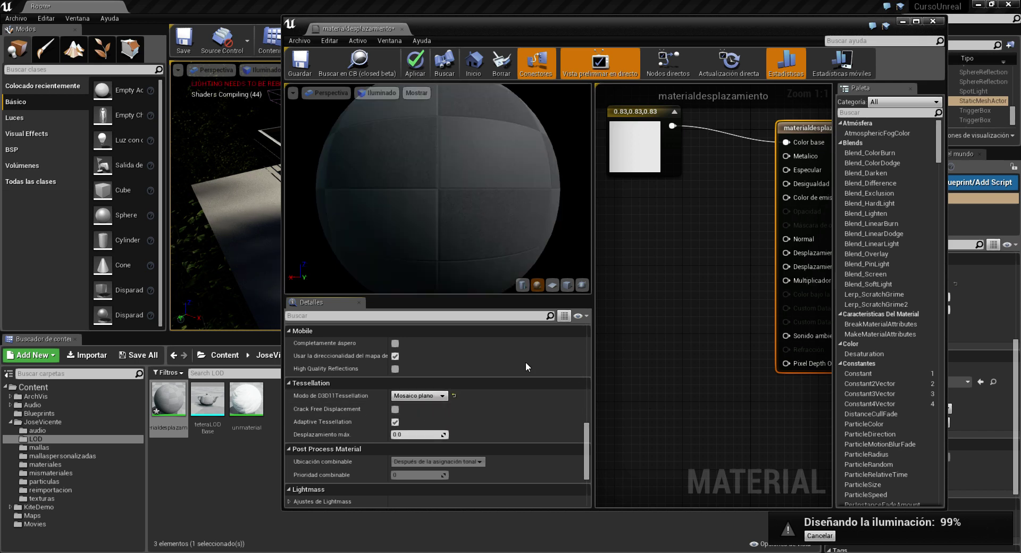
pyautogui.moveTo(283, 282); pyautogui.dragTo(140, 283)
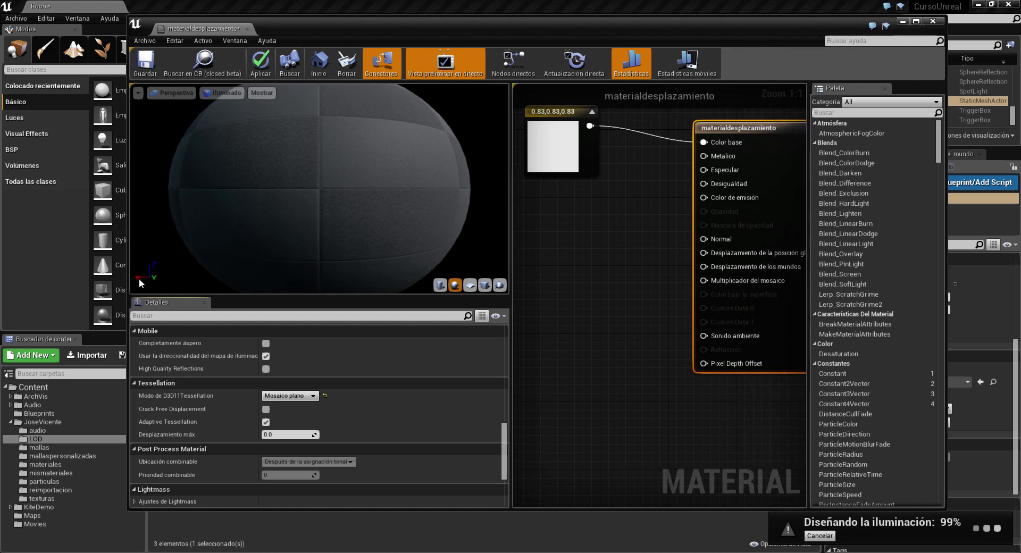
pyautogui.moveTo(514, 257); pyautogui.dragTo(338, 258)
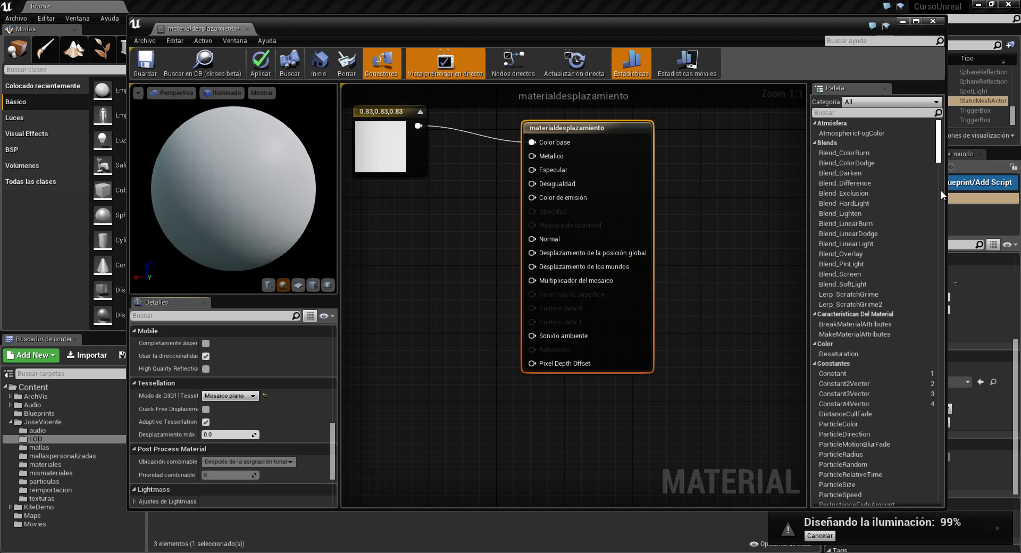
pyautogui.moveTo(945, 181); pyautogui.dragTo(1005, 182)
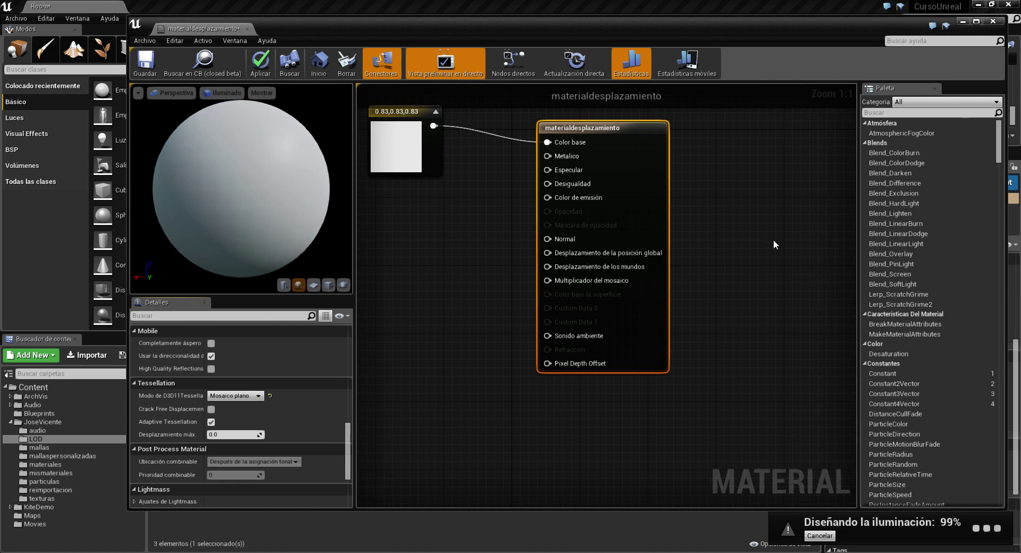
pyautogui.moveTo(596, 290); pyautogui.dragTo(638, 293, button='right')
pyautogui.click(514, 273)
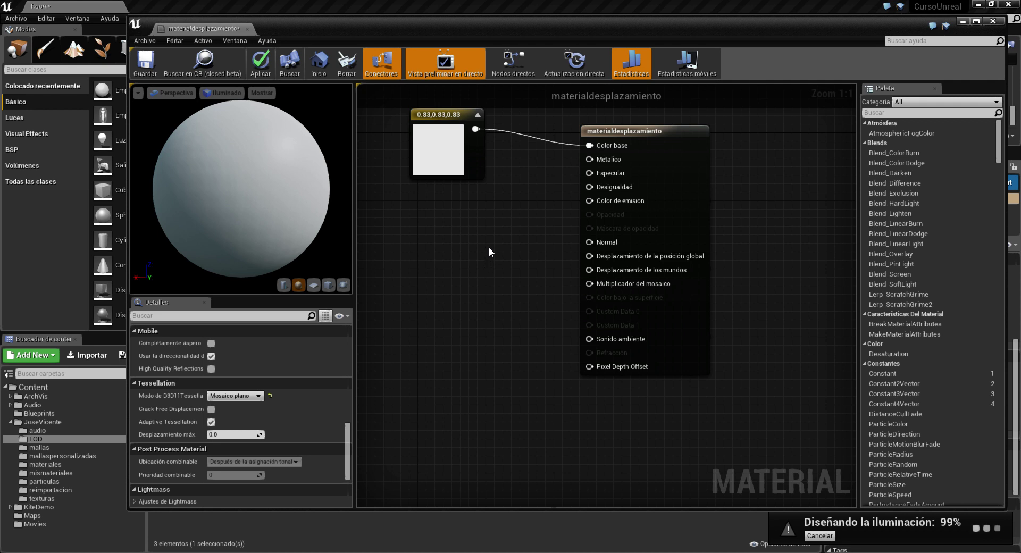
pyautogui.moveTo(488, 248); pyautogui.dragTo(511, 254, button='right')
pyautogui.moveTo(549, 30); pyautogui.dragTo(556, 28)
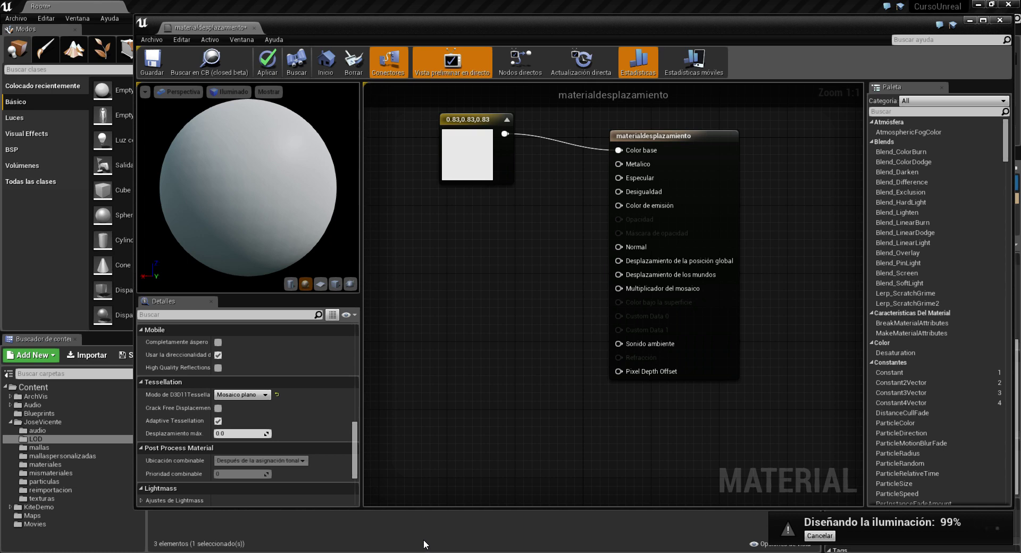
pyautogui.press('super')
# Launch Chrome and browse the image results for 'displacement map'.
pyautogui.write('ch')
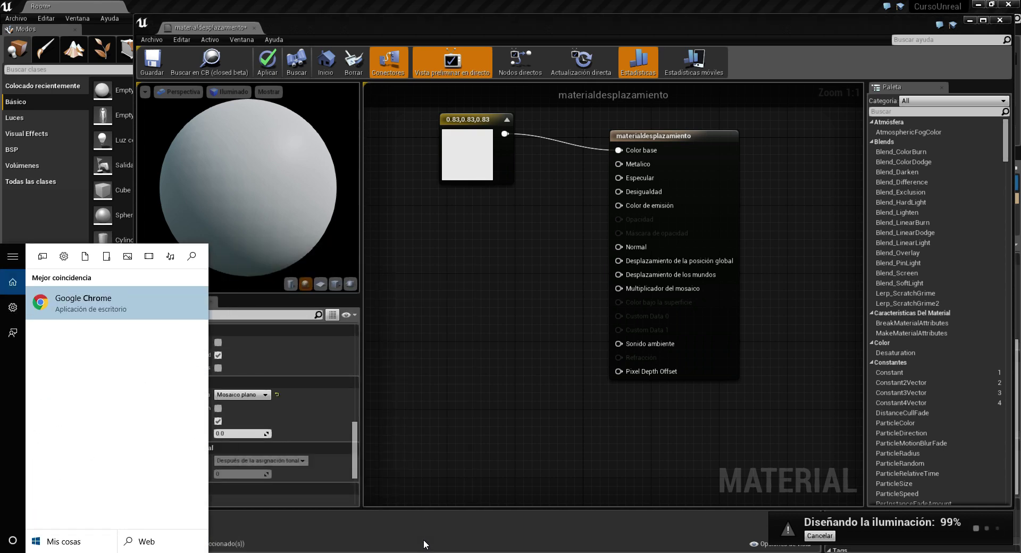
pyautogui.press('Return')
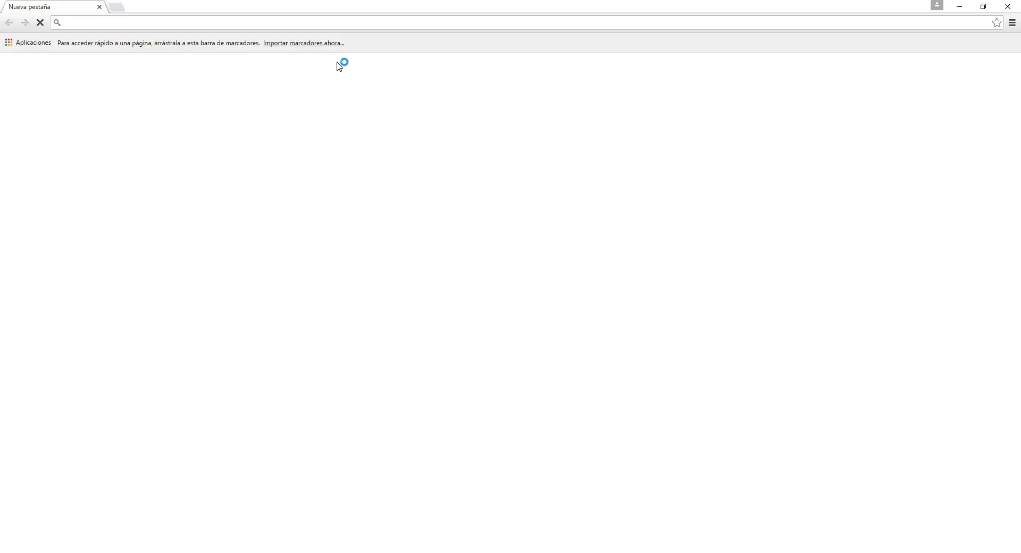
pyautogui.write('displa')
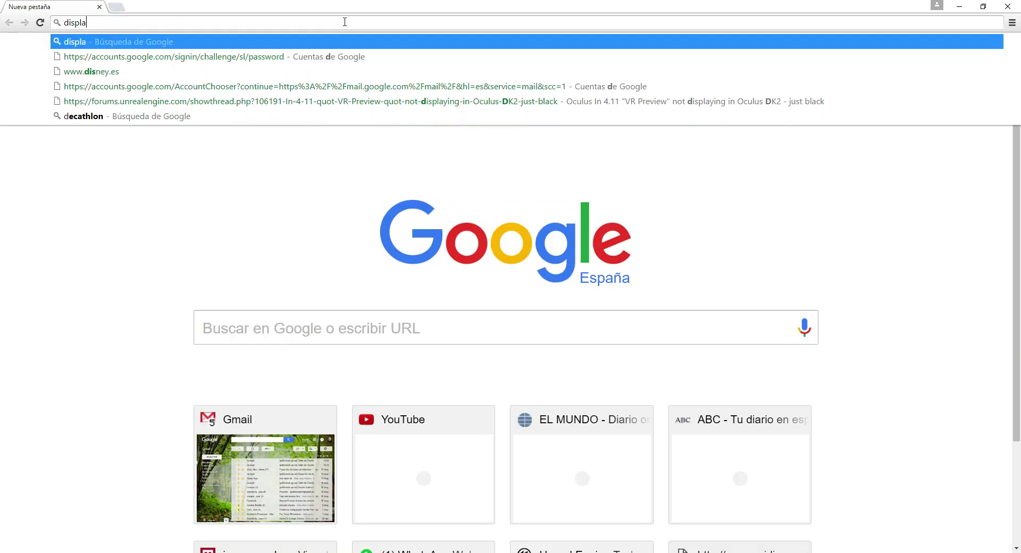
pyautogui.write('cement m')
pyautogui.press('Return')
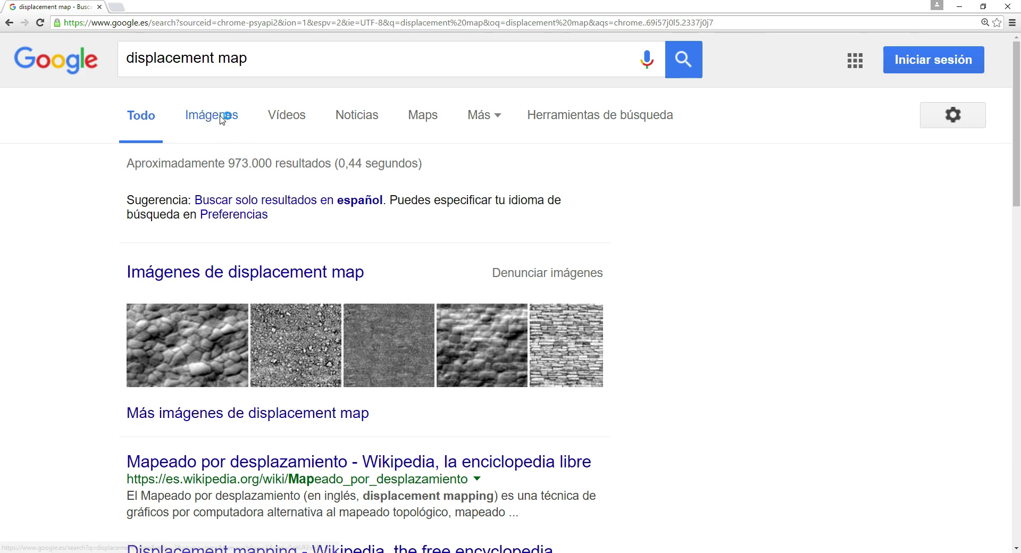
pyautogui.click(220, 116)
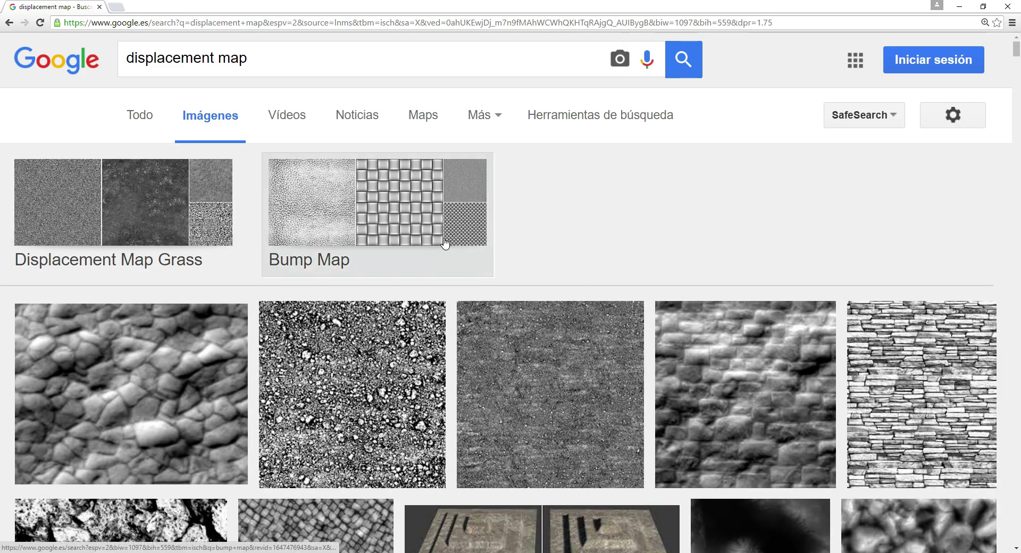
pyautogui.scroll(-1, 532, 255)
pyautogui.scroll(-1, 598, 272)
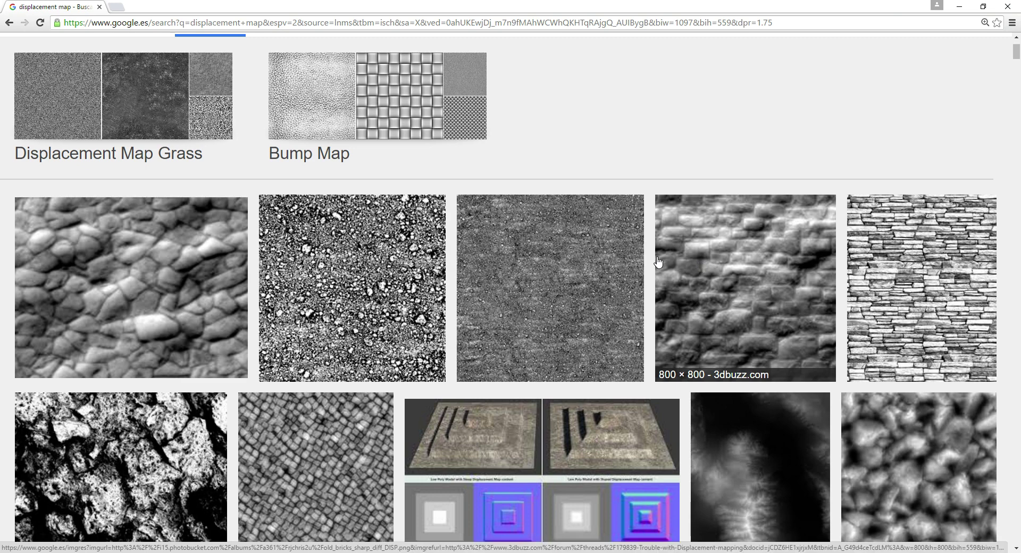
pyautogui.scroll(-1, 702, 266)
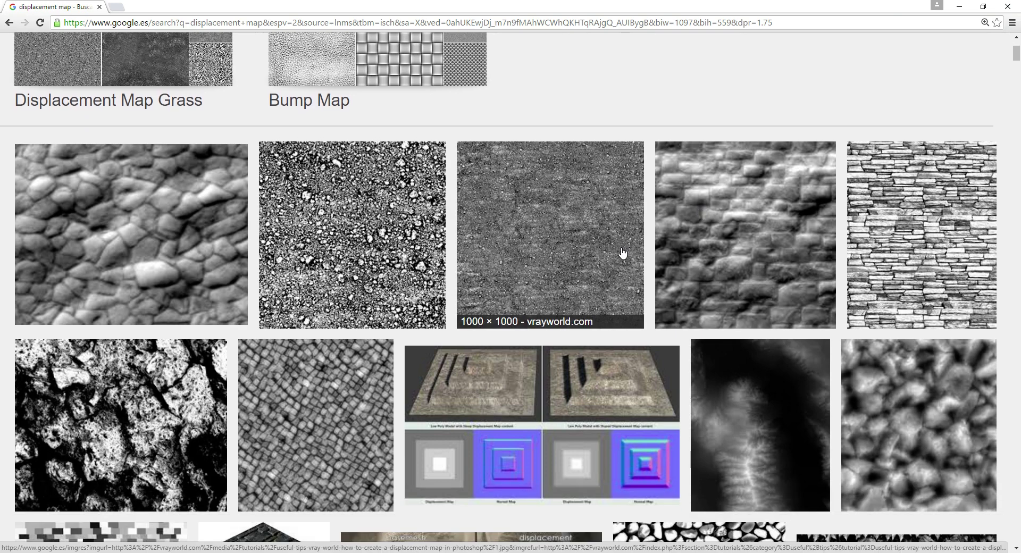
# Save the full-size brick image old_bricks_sharp_diff_DISP.png, then return to Unreal.
pyautogui.click(728, 222)
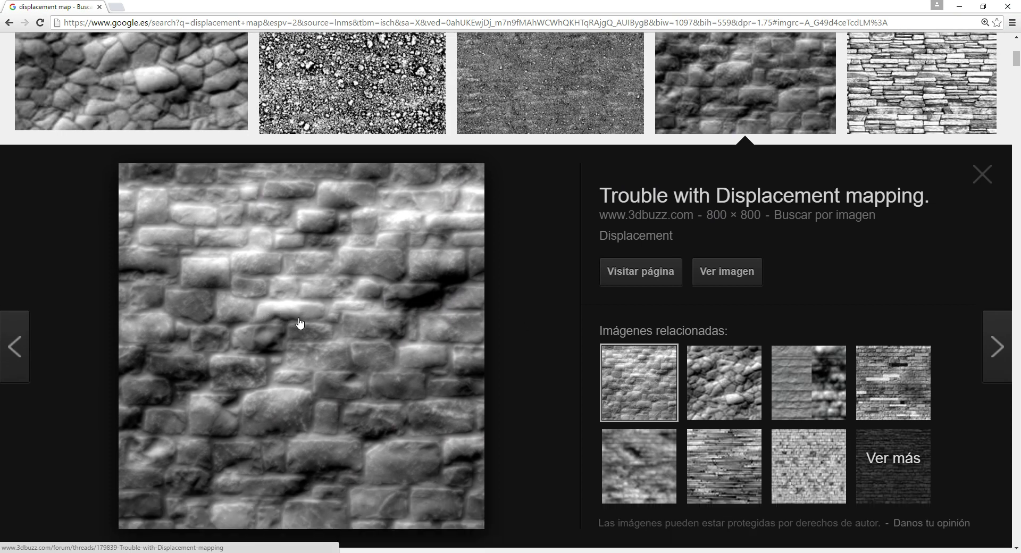
pyautogui.click(728, 272)
pyautogui.rightClick(312, 194)
pyautogui.click(353, 215)
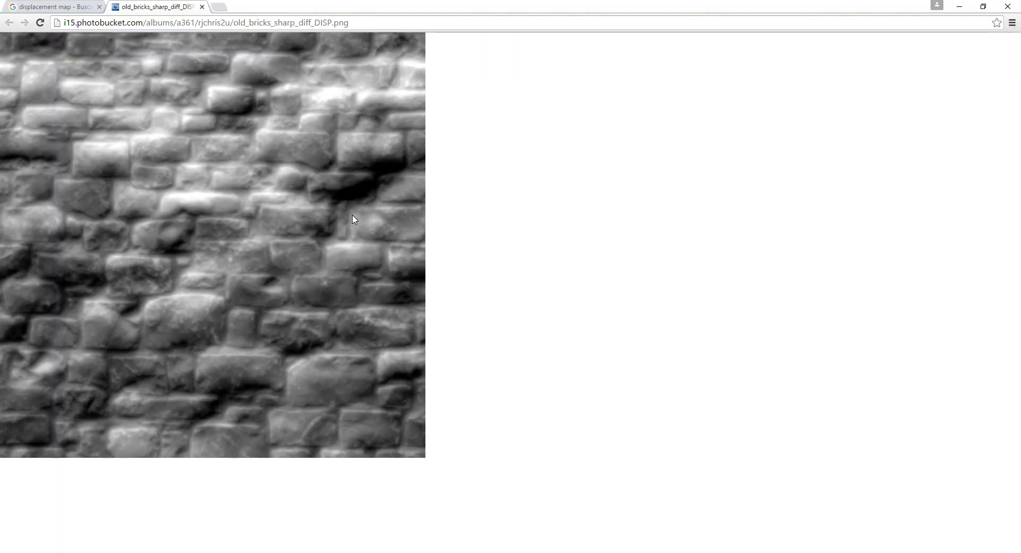
pyautogui.click(420, 269)
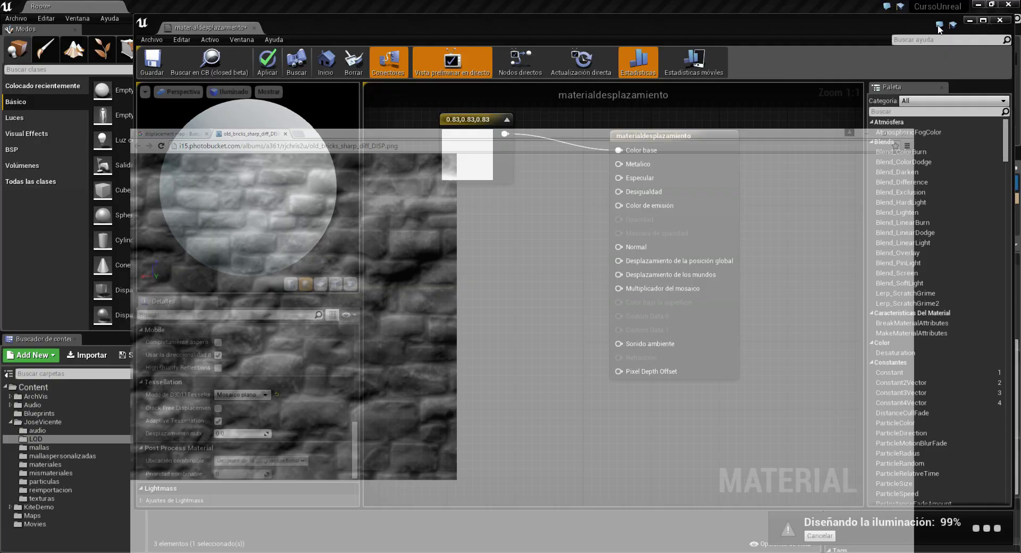
pyautogui.click(959, 6)
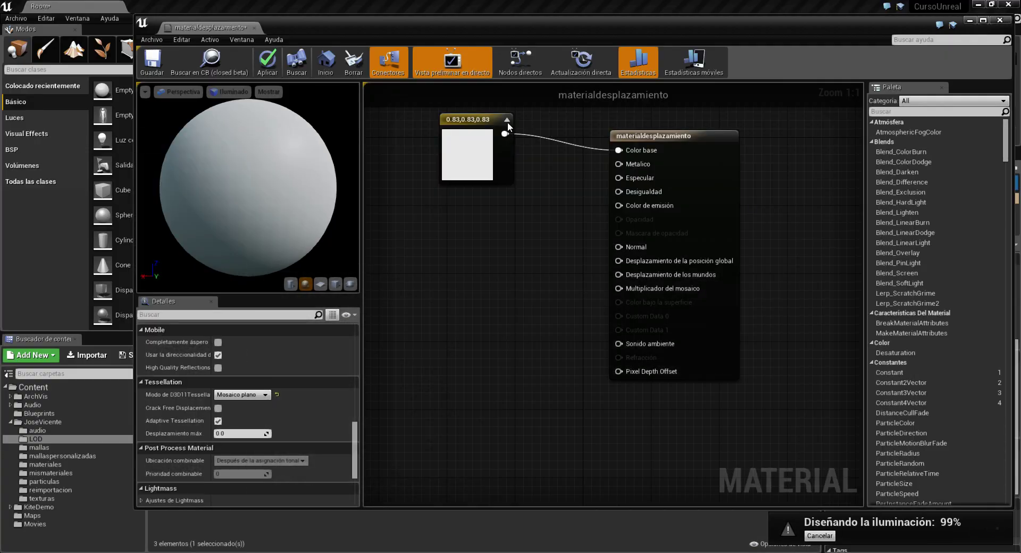
# Import old_bricks_sharp_diff_DISP.png into the LOD folder.
pyautogui.moveTo(475, 28); pyautogui.dragTo(678, 24)
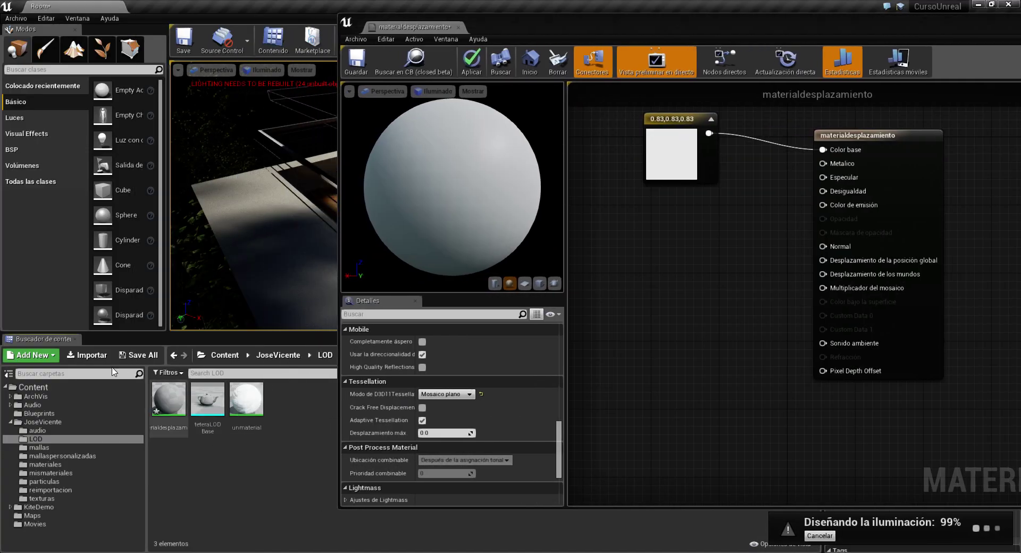
pyautogui.click(88, 355)
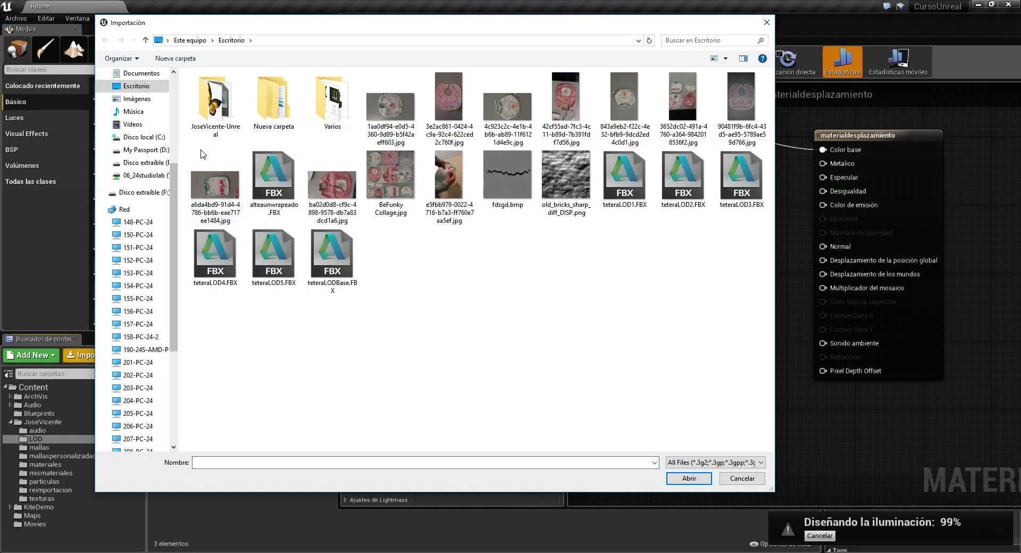
pyautogui.doubleClick(556, 184)
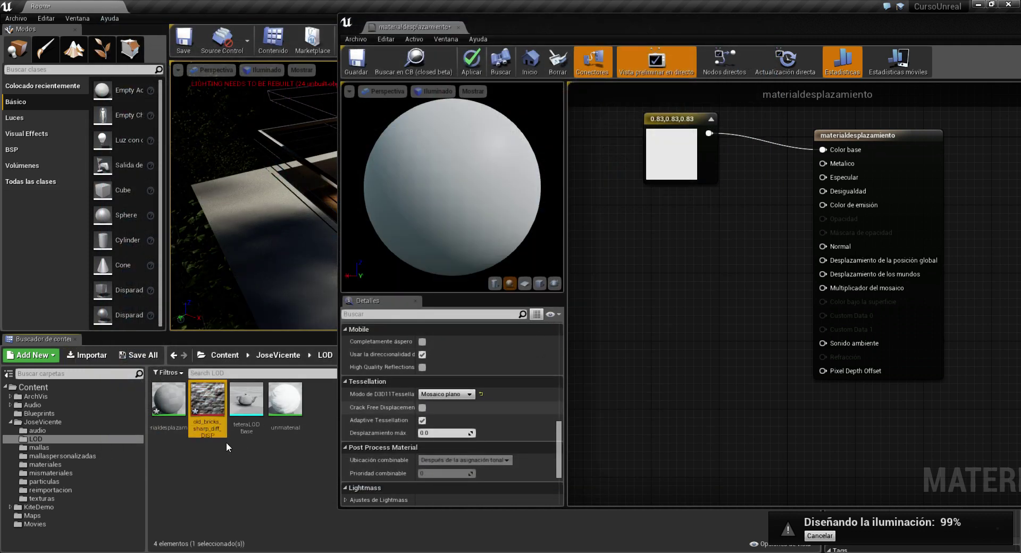
# Place the brick texture as a Texture Sample node in materialdesplazamiento's graph.
pyautogui.moveTo(207, 401)
pyautogui.mouseDown()
pyautogui.moveTo(644, 304)
pyautogui.moveTo(681, 285)
pyautogui.moveTo(823, 275)
pyautogui.mouseUp()
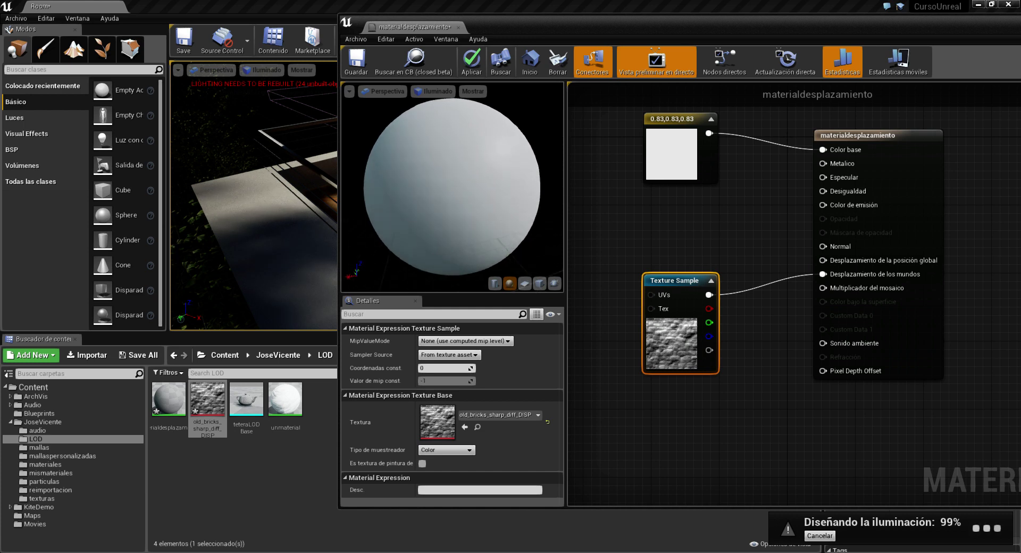
pyautogui.moveTo(475, 194); pyautogui.dragTo(475, 195)
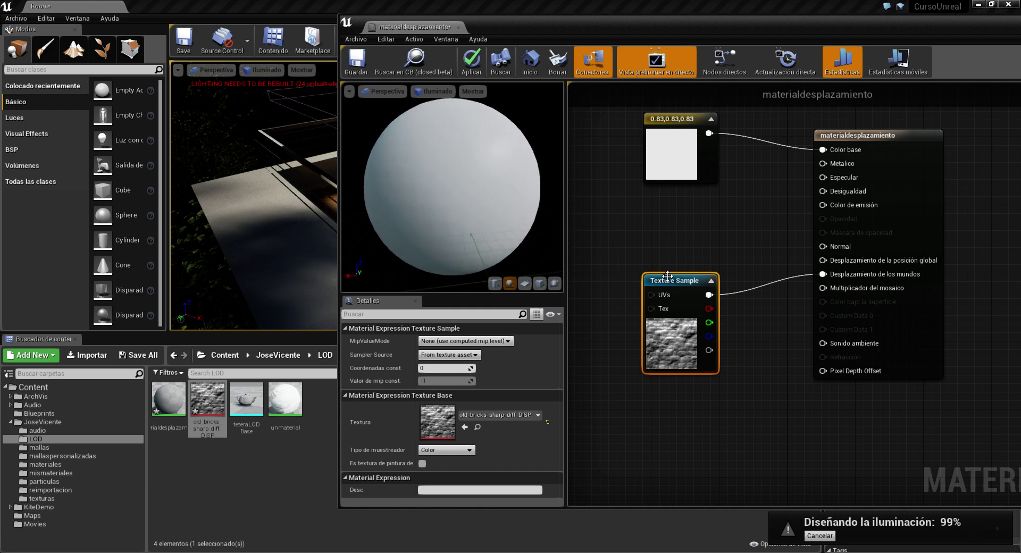
pyautogui.moveTo(668, 275); pyautogui.dragTo(636, 264)
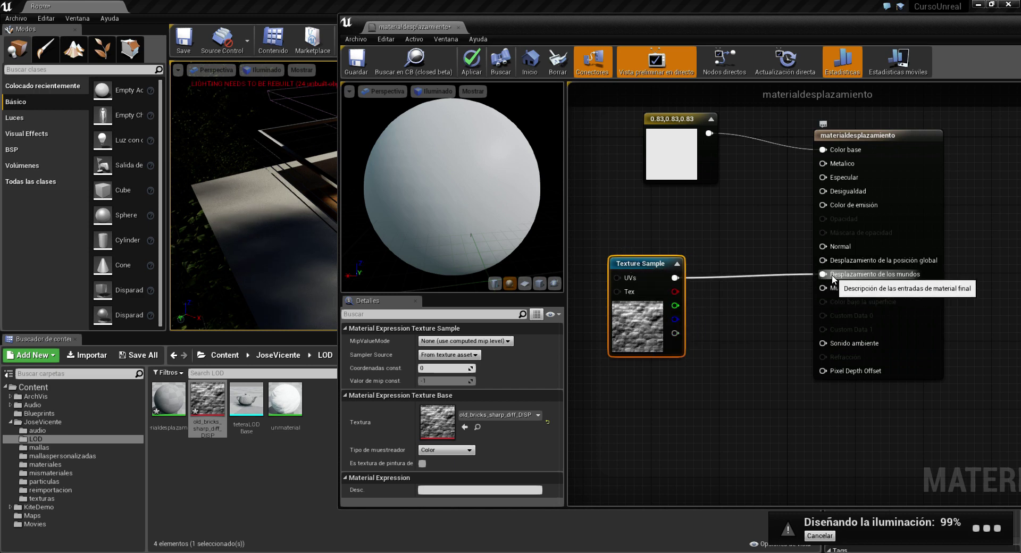
pyautogui.moveTo(646, 263); pyautogui.dragTo(638, 314)
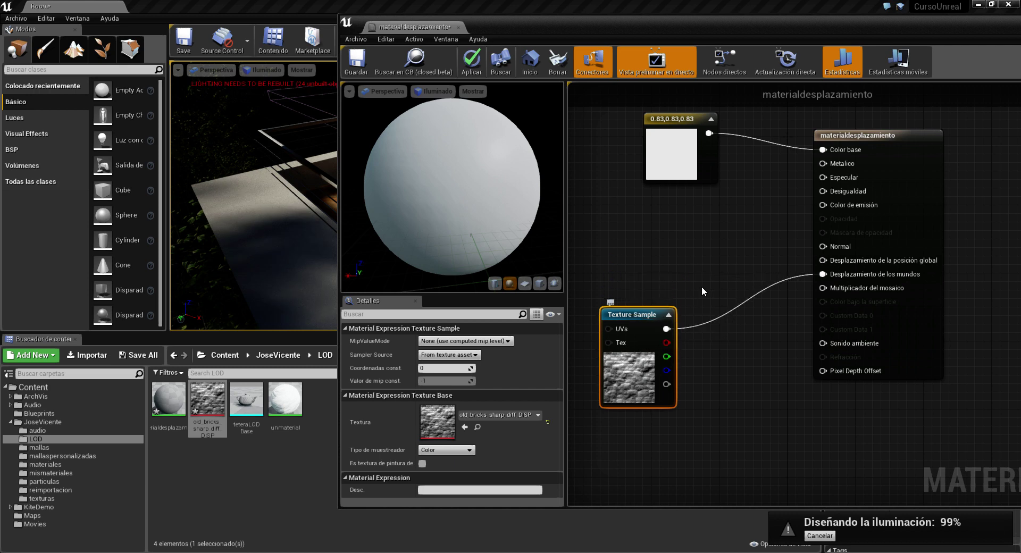
# Add a VertexNormalWS node to the graph via the 'vertex' search.
pyautogui.click(686, 272)
pyautogui.rightClick(677, 261)
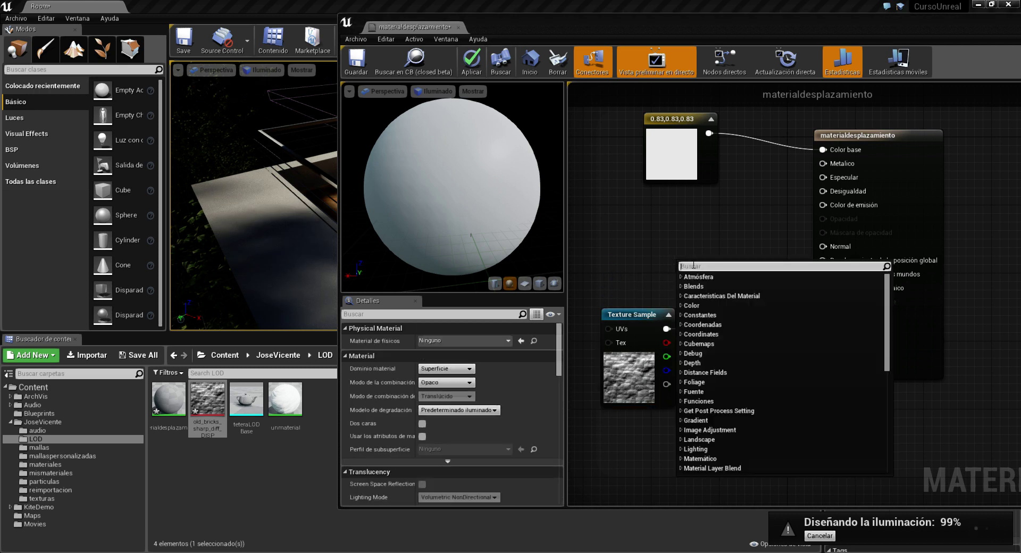
pyautogui.write('vertex')
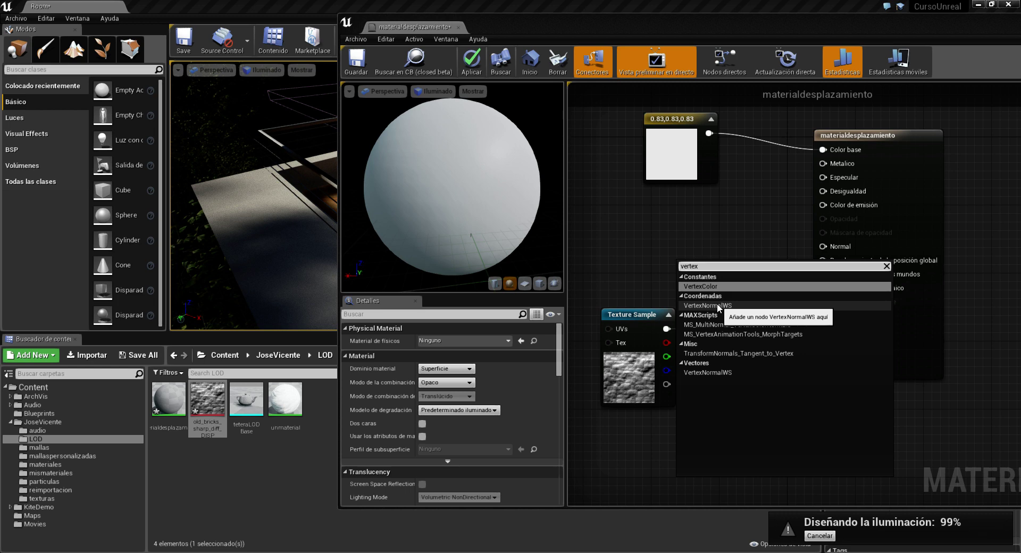
pyautogui.click(716, 305)
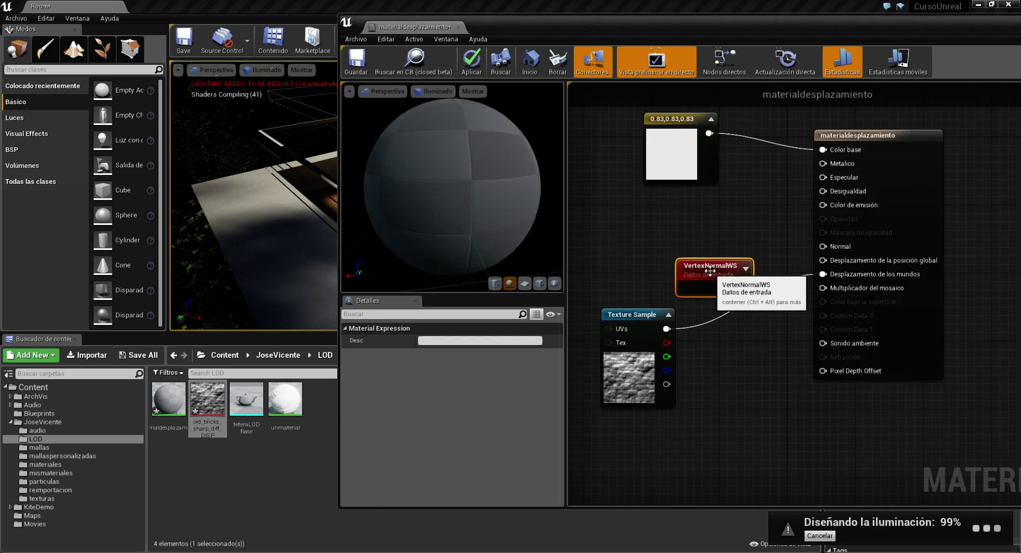
# Arrange the nodes and connect VertexNormalWS to the Texture Sample's UVs input.
pyautogui.moveTo(717, 290); pyautogui.dragTo(674, 279)
pyautogui.moveTo(726, 294); pyautogui.dragTo(802, 295, button='right')
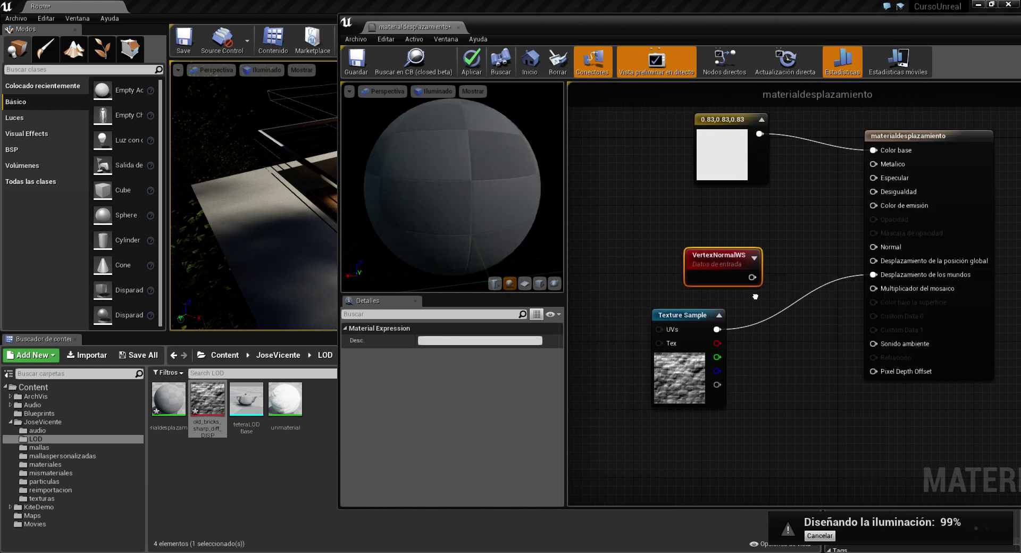
pyautogui.moveTo(750, 256); pyautogui.dragTo(630, 248)
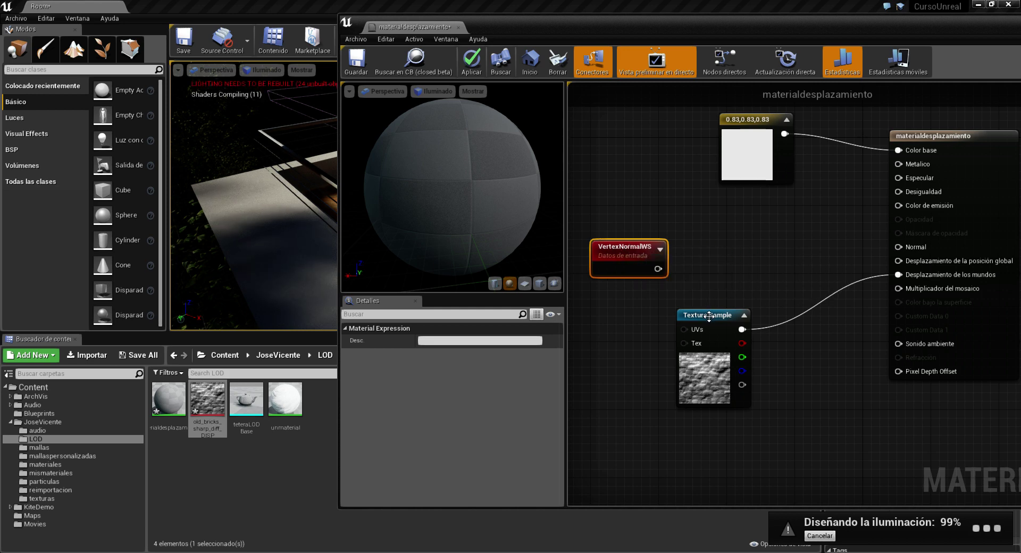
pyautogui.moveTo(709, 315); pyautogui.dragTo(760, 264)
pyautogui.click(618, 255)
pyautogui.moveTo(618, 255); pyautogui.dragTo(602, 281)
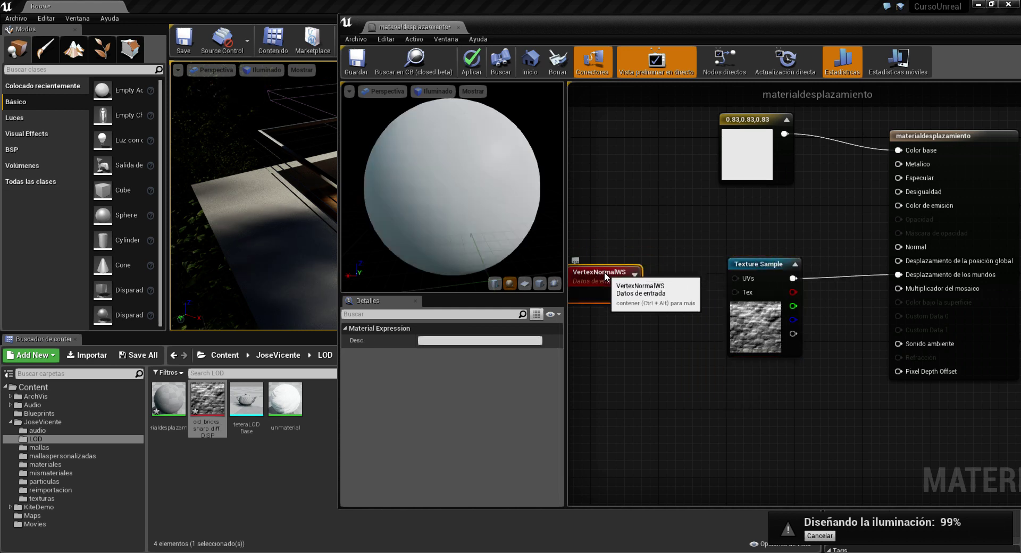
pyautogui.moveTo(752, 265); pyautogui.dragTo(726, 274)
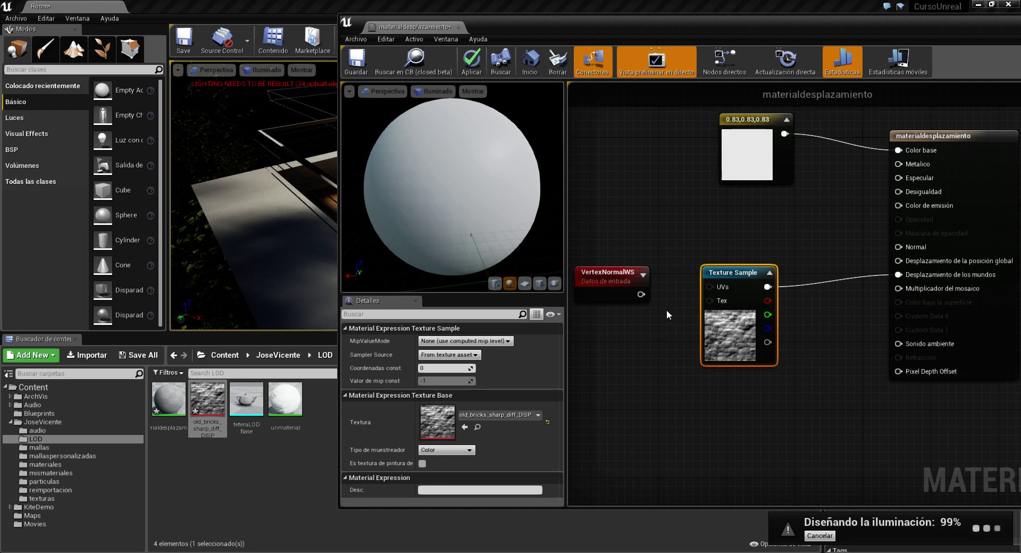
pyautogui.moveTo(641, 294); pyautogui.dragTo(709, 287)
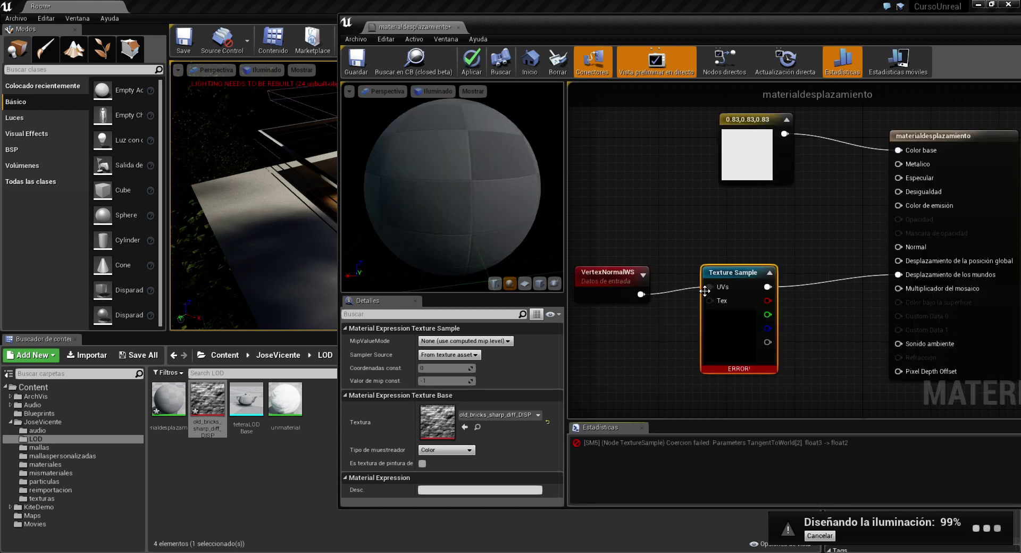
# Break the UVs link and add a Multiply node above the texture sample.
pyautogui.rightClick(704, 291)
pyautogui.click(725, 301)
pyautogui.moveTo(725, 292); pyautogui.dragTo(688, 348)
pyautogui.rightClick(721, 273)
pyautogui.write('multi')
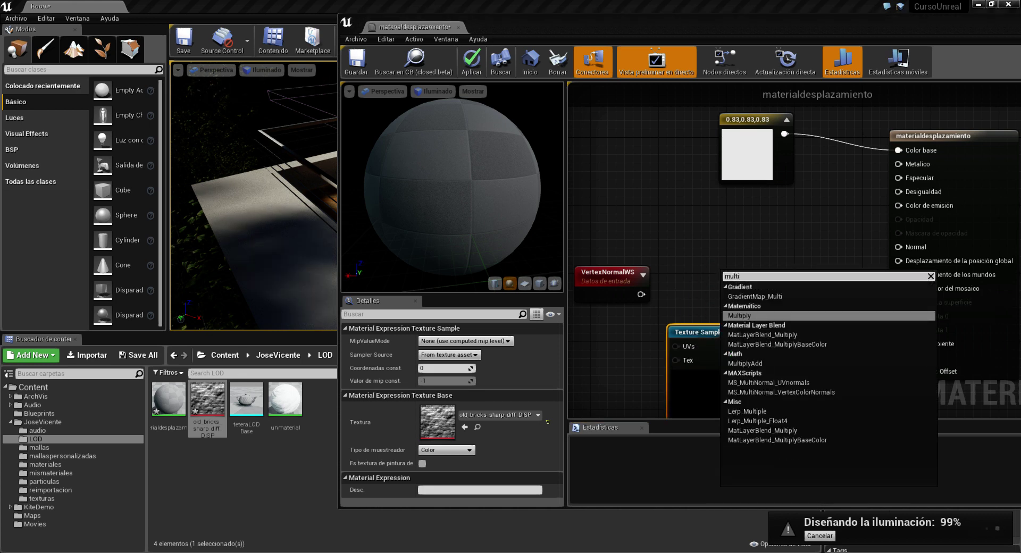
pyautogui.click(772, 316)
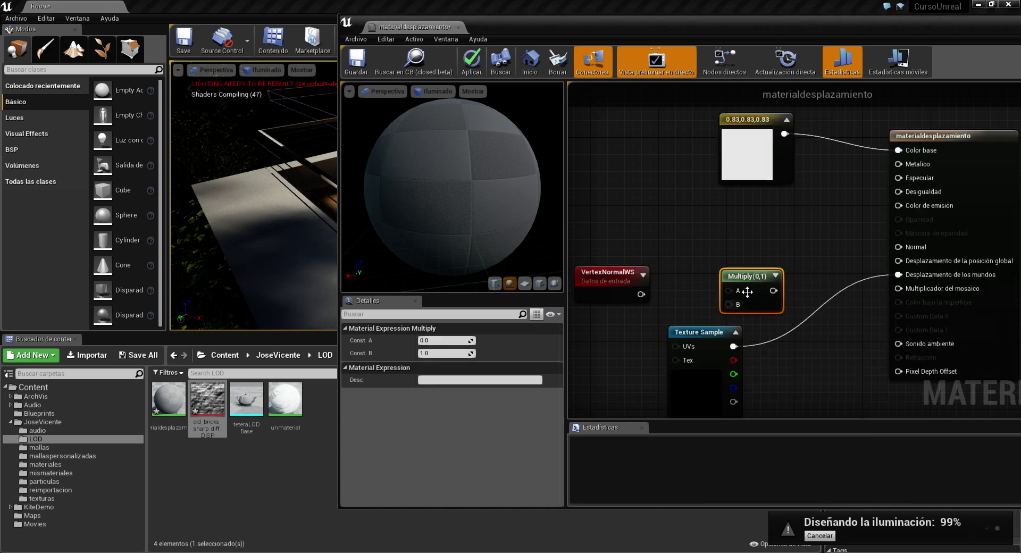
pyautogui.moveTo(745, 274); pyautogui.dragTo(784, 263)
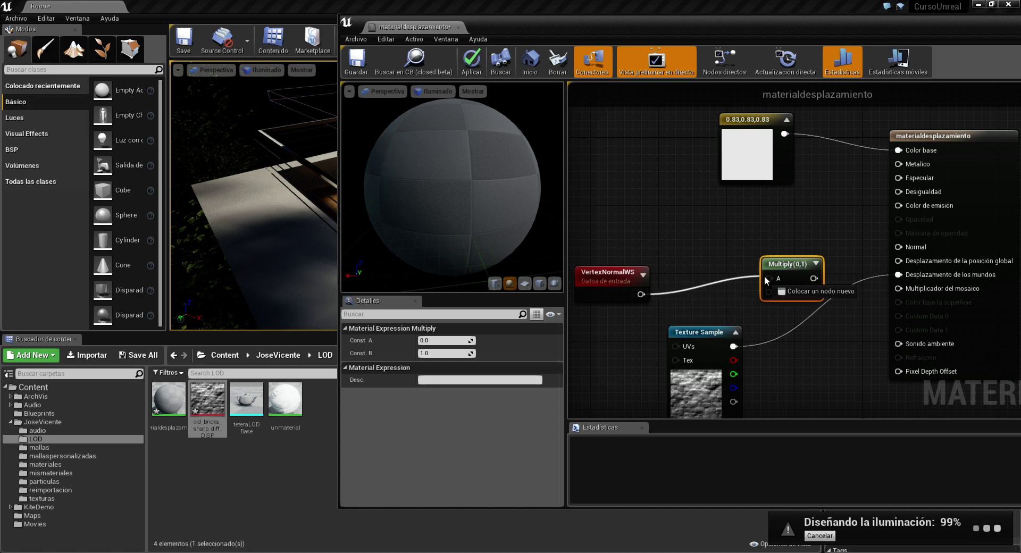
# Wire VertexNormalWS into Multiply's A input and the brick texture into B.
pyautogui.moveTo(640, 294); pyautogui.dragTo(769, 278)
pyautogui.moveTo(703, 330)
pyautogui.mouseDown()
pyautogui.moveTo(660, 329)
pyautogui.moveTo(767, 309)
pyautogui.moveTo(768, 292)
pyautogui.moveTo(812, 279)
pyautogui.moveTo(893, 275)
pyautogui.mouseUp()
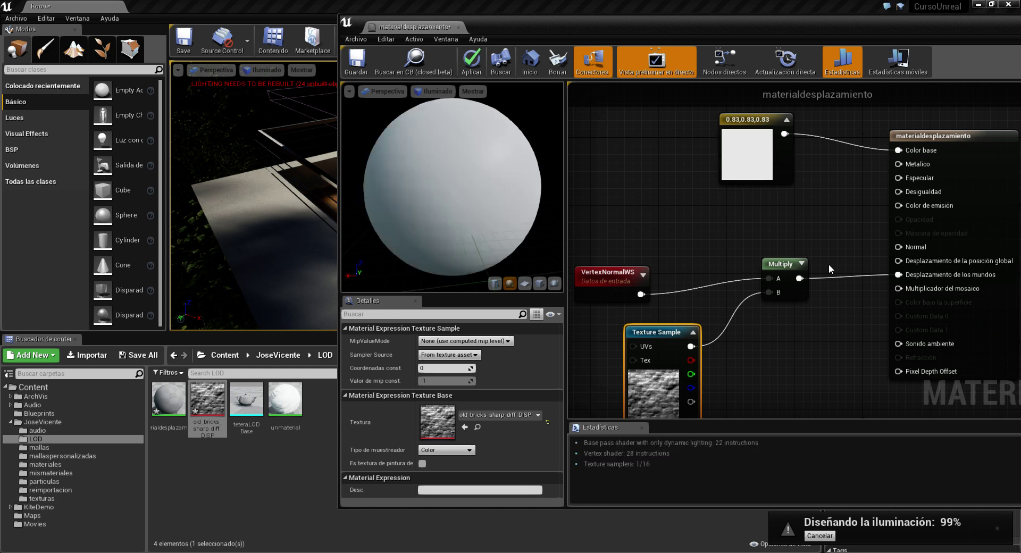
pyautogui.moveTo(725, 257); pyautogui.dragTo(723, 224, button='right')
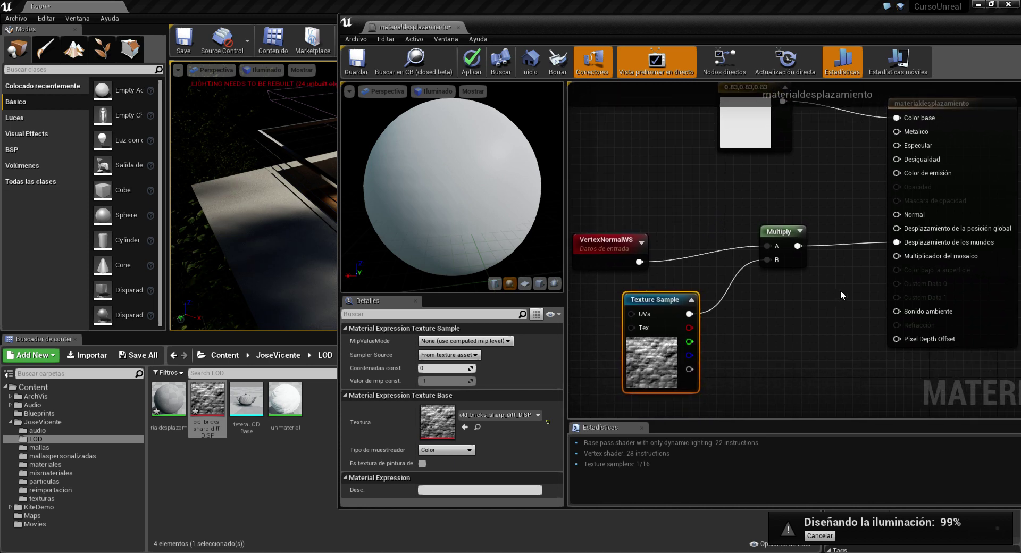
pyautogui.moveTo(618, 238); pyautogui.dragTo(591, 246, button='right')
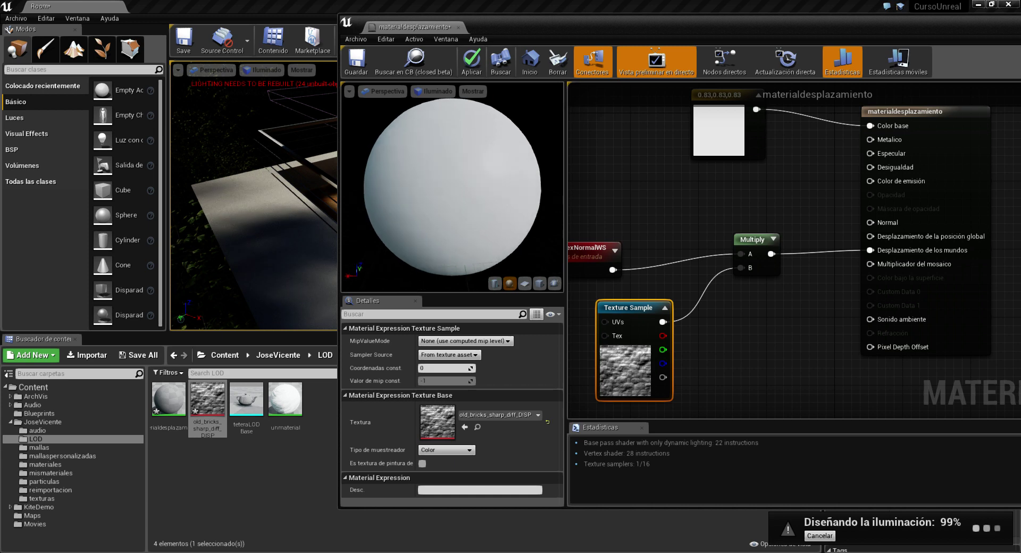
# Orbit the preview sphere and nudge the VertexNormalWS and Multiply nodes into view.
pyautogui.moveTo(452, 187)
pyautogui.mouseDown()
pyautogui.moveTo(505, 198)
pyautogui.moveTo(470, 126)
pyautogui.mouseUp()
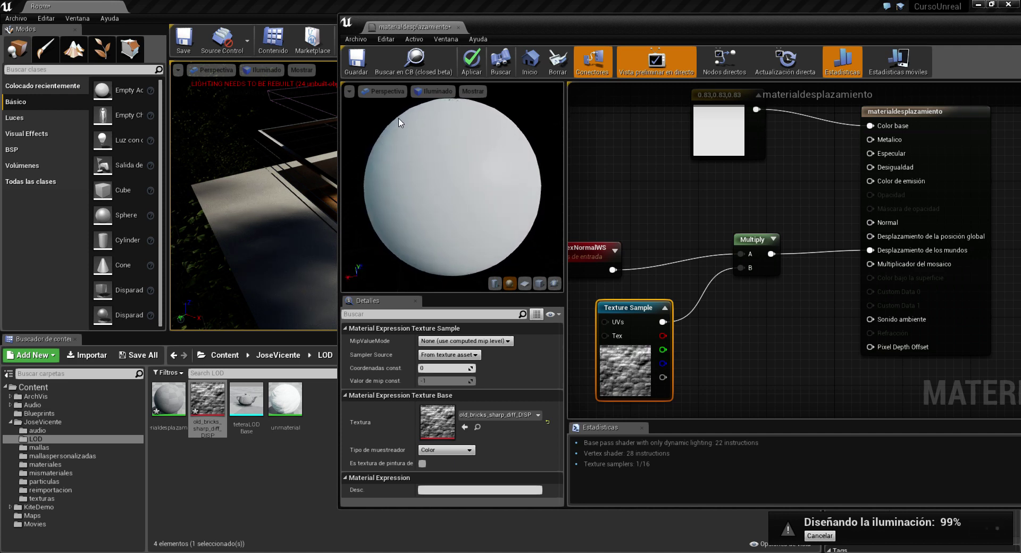
pyautogui.moveTo(458, 168); pyautogui.dragTo(468, 169)
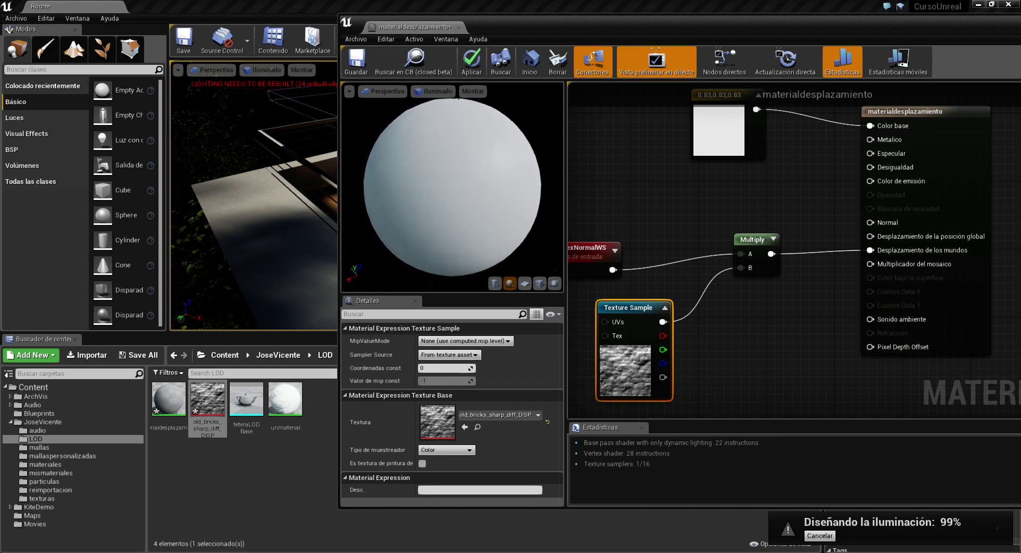
pyautogui.moveTo(468, 169); pyautogui.dragTo(484, 169)
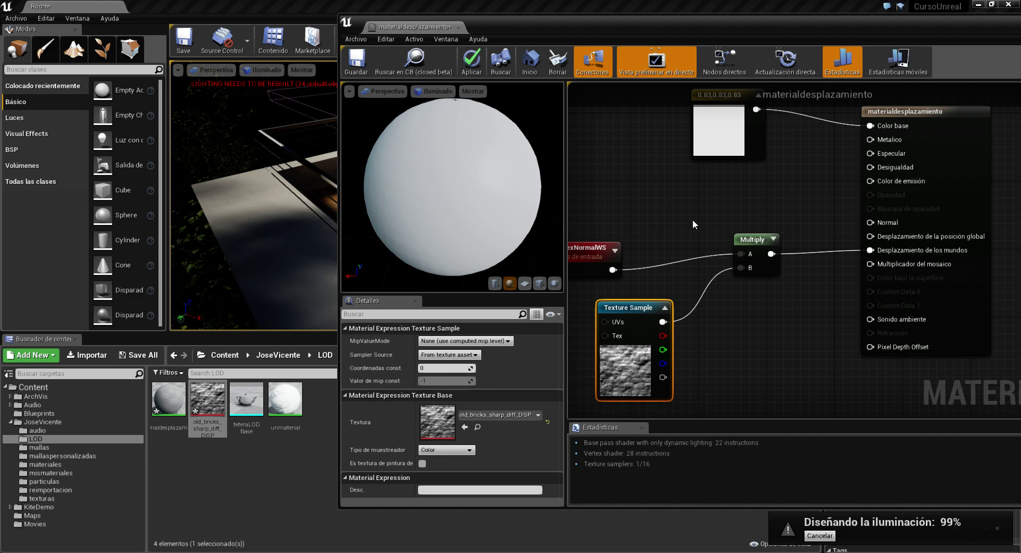
pyautogui.moveTo(692, 224); pyautogui.dragTo(694, 202, button='right')
pyautogui.moveTo(601, 225); pyautogui.dragTo(660, 201)
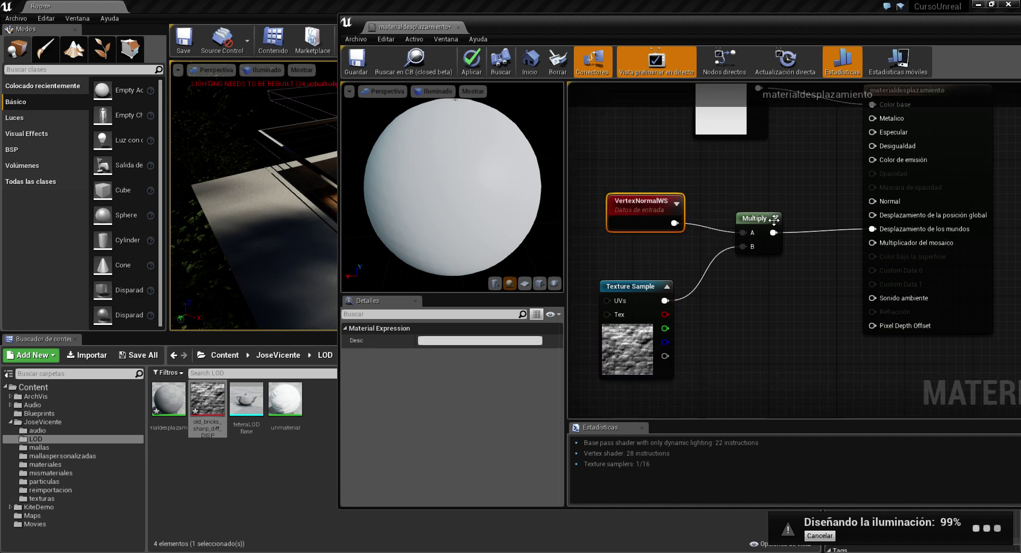
pyautogui.moveTo(773, 219); pyautogui.dragTo(791, 210)
# Check the preview sphere in Wireframe, return it to Lit, then shift the editor to reveal the Palette.
pyautogui.click(437, 91)
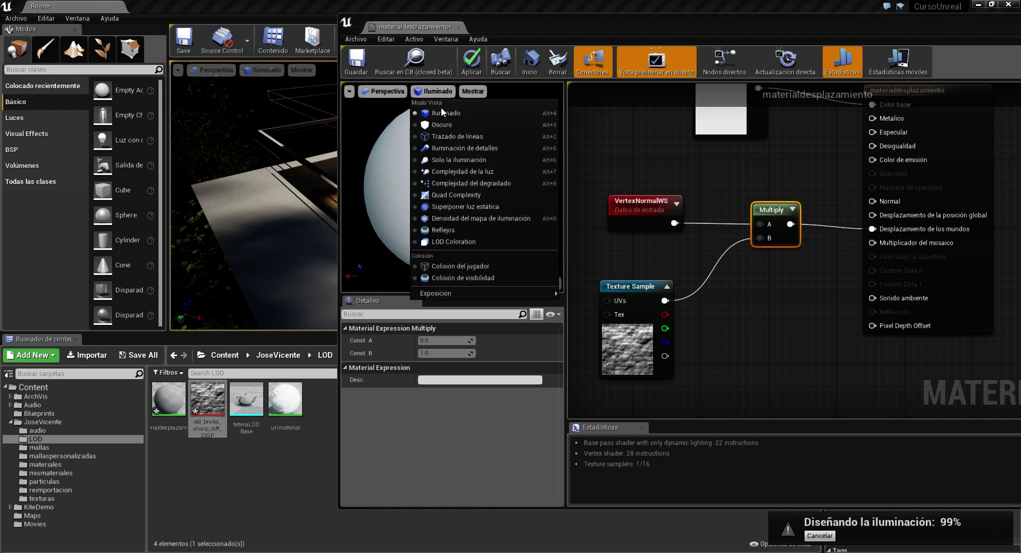
pyautogui.click(449, 136)
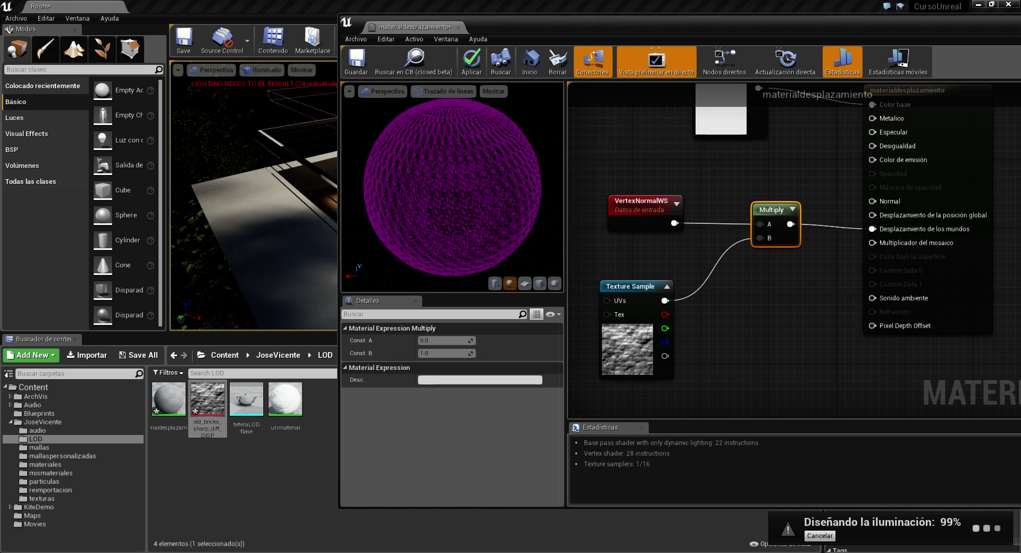
pyautogui.moveTo(455, 141); pyautogui.dragTo(455, 195)
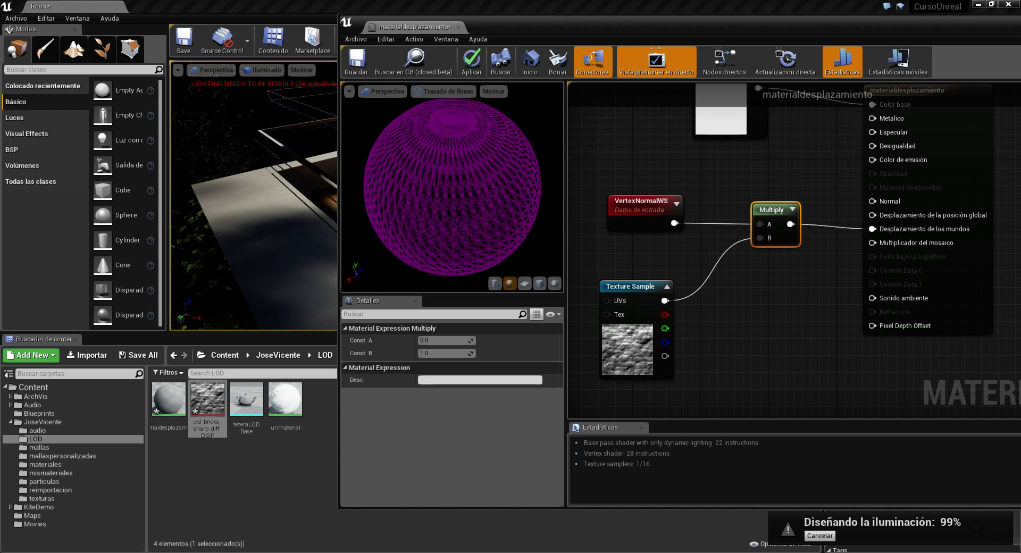
pyautogui.click(450, 91)
pyautogui.click(455, 108)
pyautogui.moveTo(780, 292); pyautogui.dragTo(752, 288, button='right')
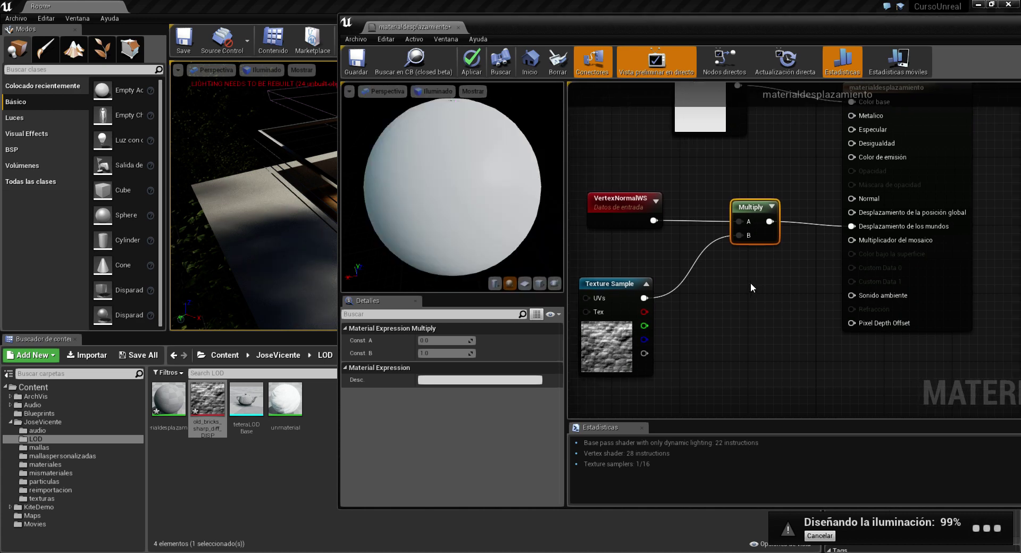
pyautogui.moveTo(665, 24); pyautogui.dragTo(473, 31)
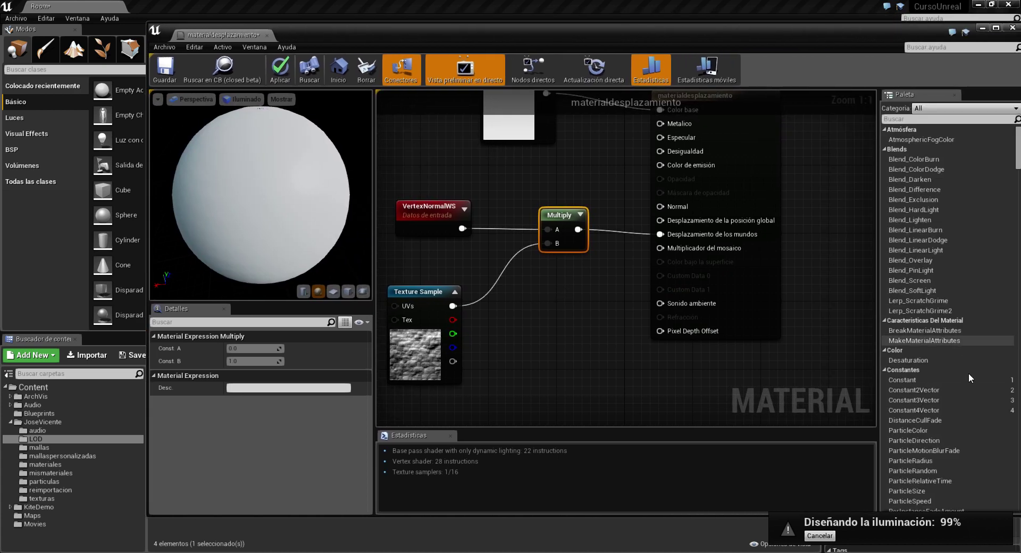
# Add a Constant for the tessellation multiplier, try a value of 4, and view the preview in wireframe.
pyautogui.moveTo(922, 384)
pyautogui.mouseDown()
pyautogui.moveTo(563, 323)
pyautogui.moveTo(659, 248)
pyautogui.mouseUp()
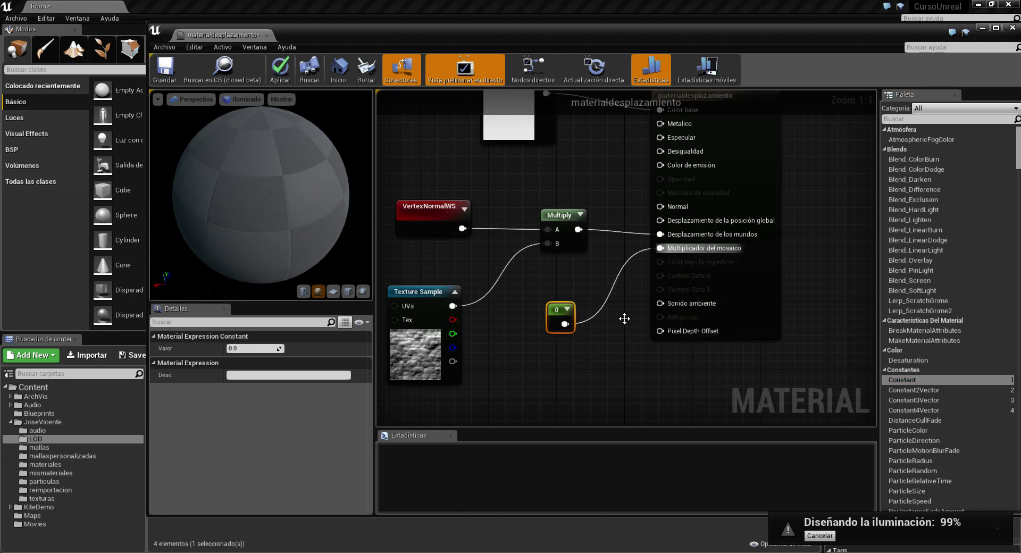
pyautogui.click(243, 348)
pyautogui.write('4')
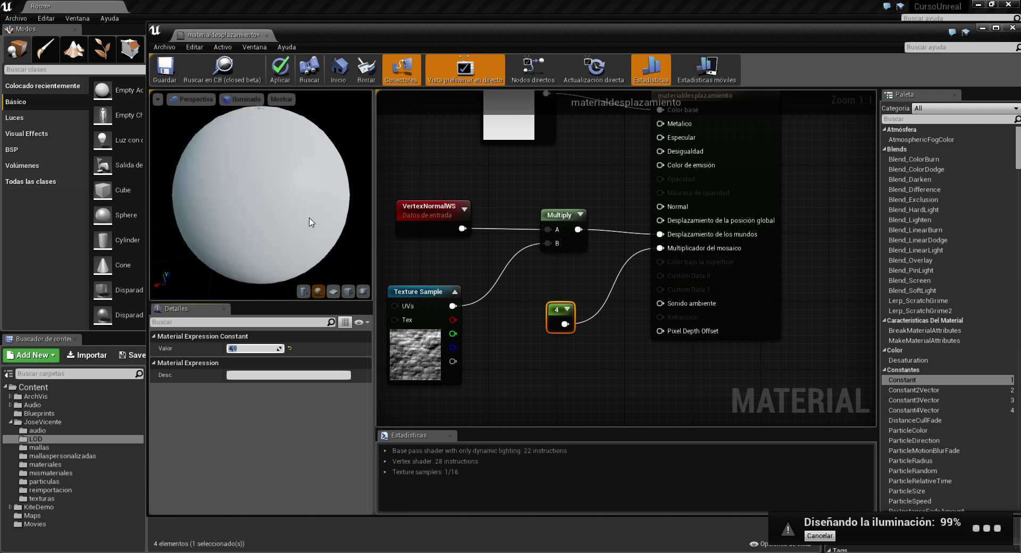
pyautogui.click(311, 222)
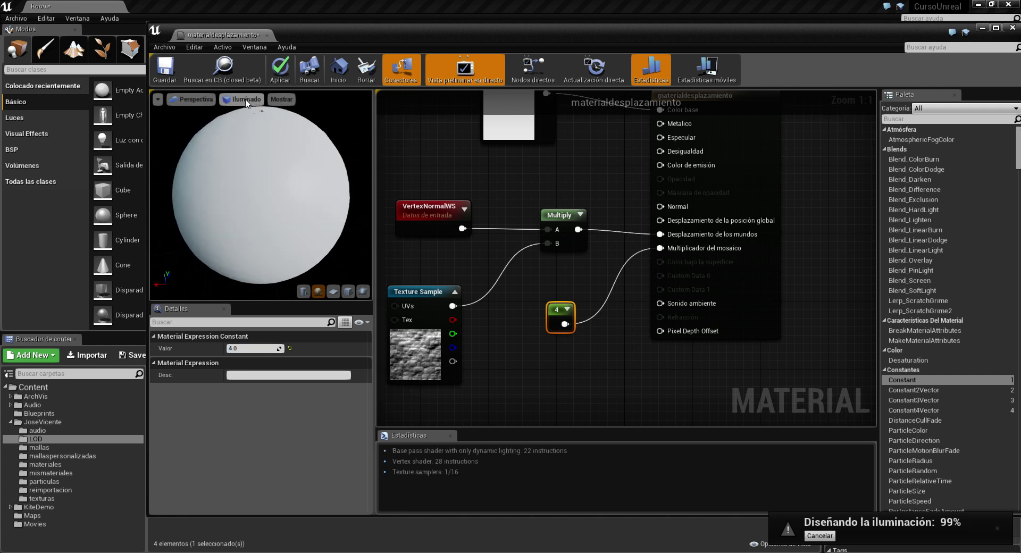
pyautogui.click(246, 103)
pyautogui.click(252, 141)
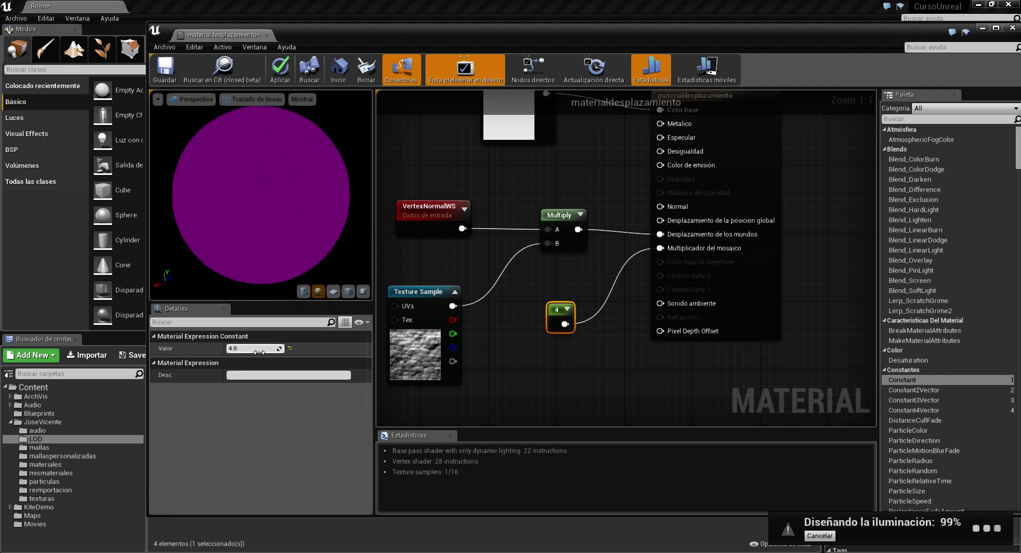
# Set the tessellation constant to 2, save the material, and return the preview to Lit.
pyautogui.click(253, 348)
pyautogui.write('1')
pyautogui.press('Return')
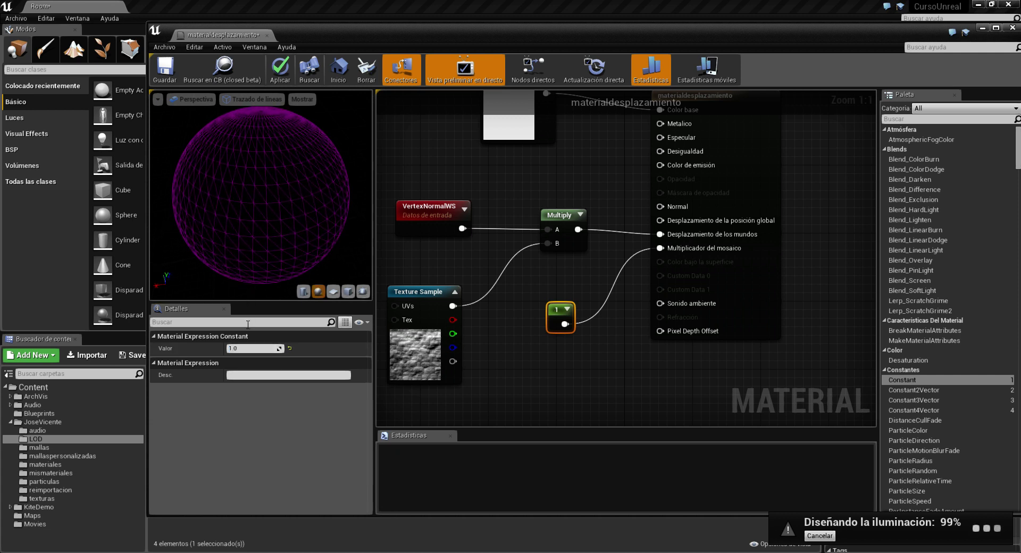
pyautogui.click(247, 349)
pyautogui.write('2')
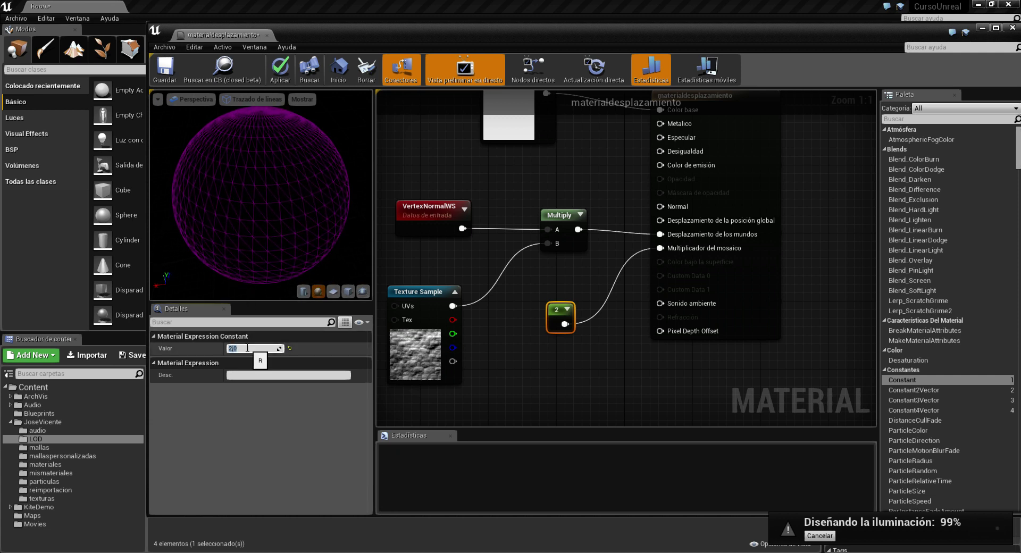
pyautogui.press('Return')
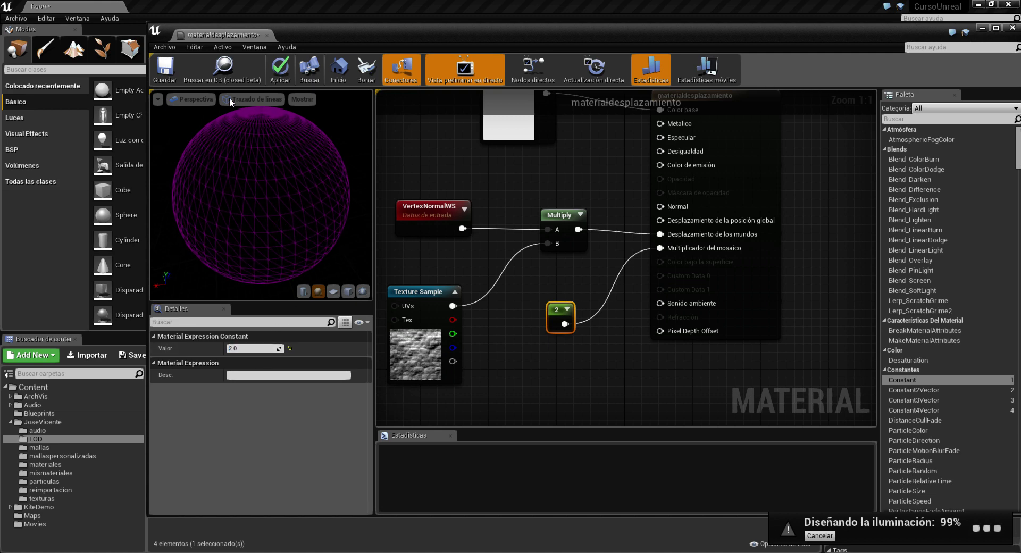
pyautogui.click(164, 66)
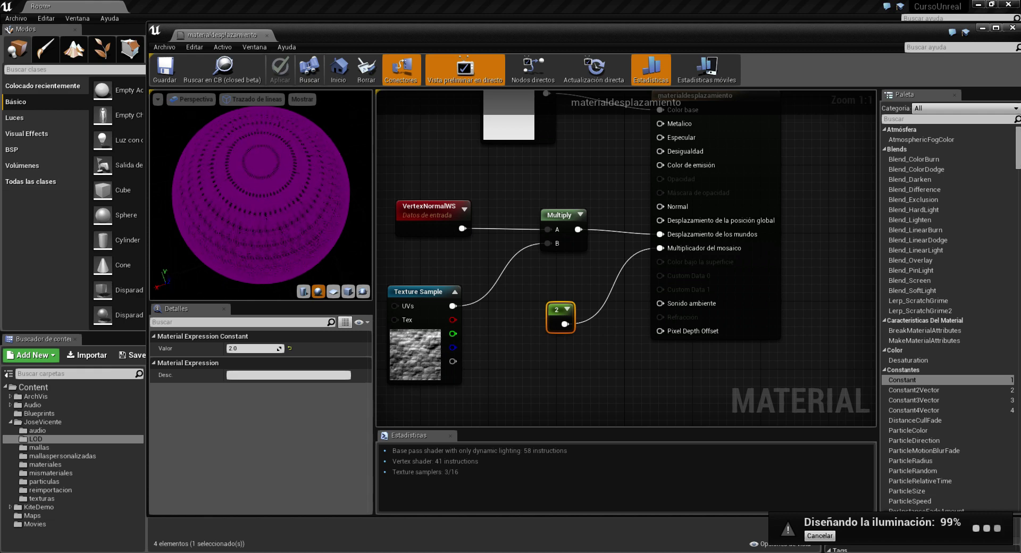
pyautogui.click(250, 99)
pyautogui.click(250, 118)
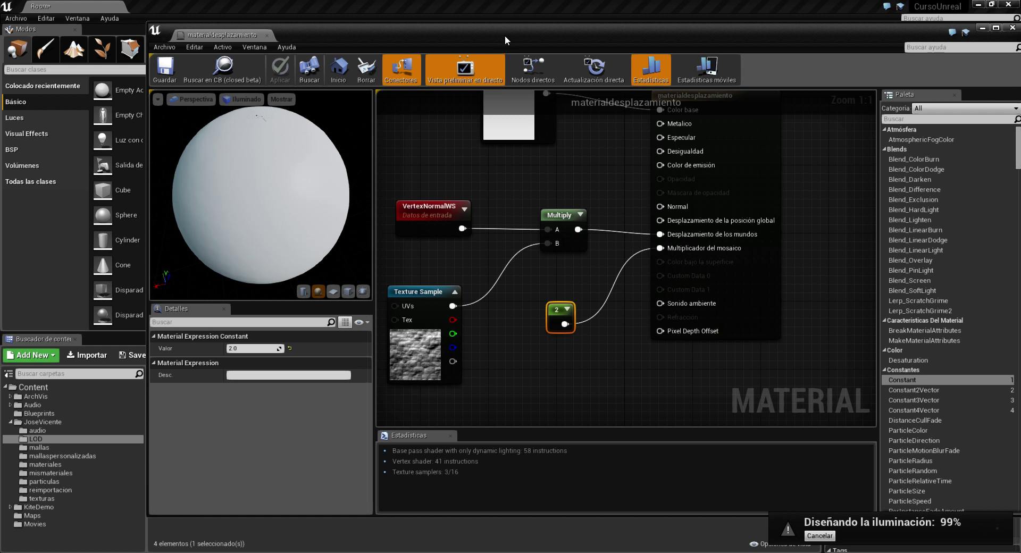
# Widen the material editor and rearrange VertexNormalWS and Texture Sample to make room.
pyautogui.moveTo(505, 35); pyautogui.dragTo(437, 36)
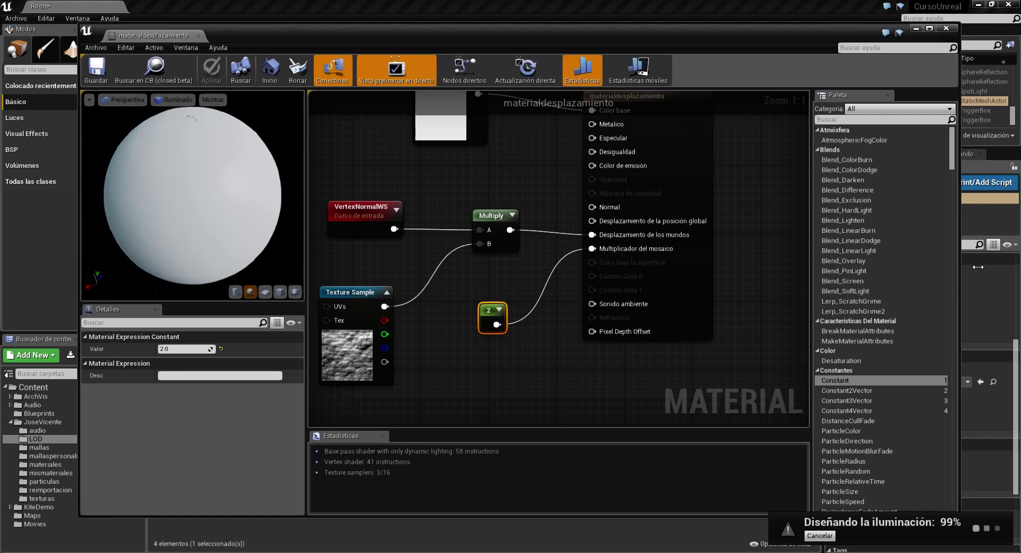
pyautogui.moveTo(957, 272); pyautogui.dragTo(1019, 271)
pyautogui.moveTo(470, 307); pyautogui.dragTo(565, 319, button='right')
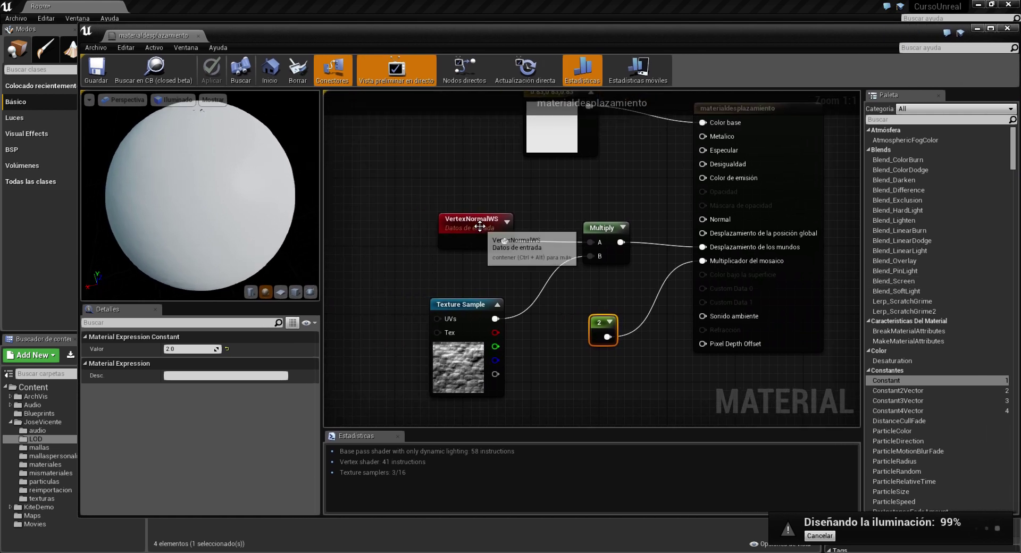
pyautogui.moveTo(474, 222); pyautogui.dragTo(432, 187)
pyautogui.moveTo(481, 307); pyautogui.dragTo(450, 307)
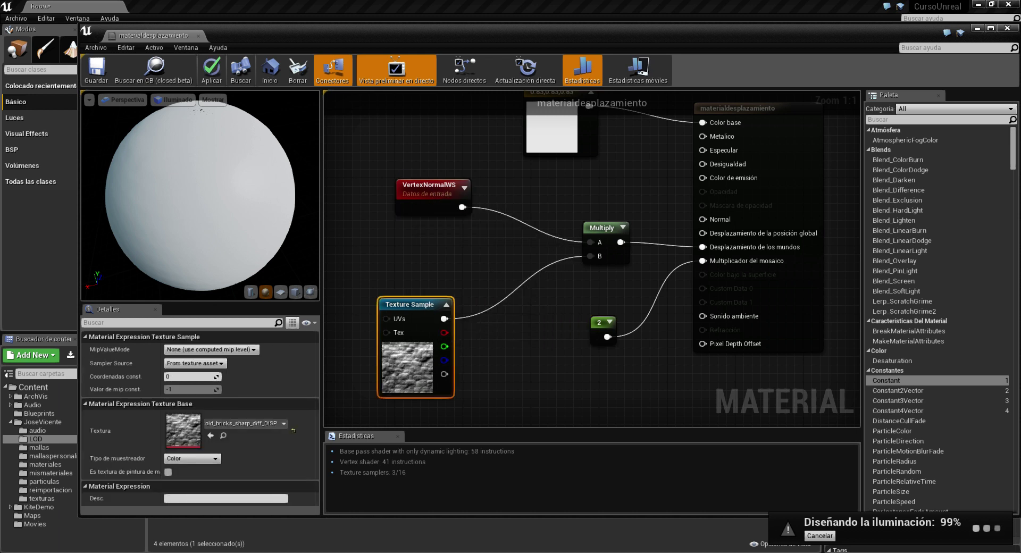
pyautogui.moveTo(415, 310); pyautogui.dragTo(446, 314, button='right')
pyautogui.moveTo(446, 314); pyautogui.dragTo(445, 347)
pyautogui.click(429, 255)
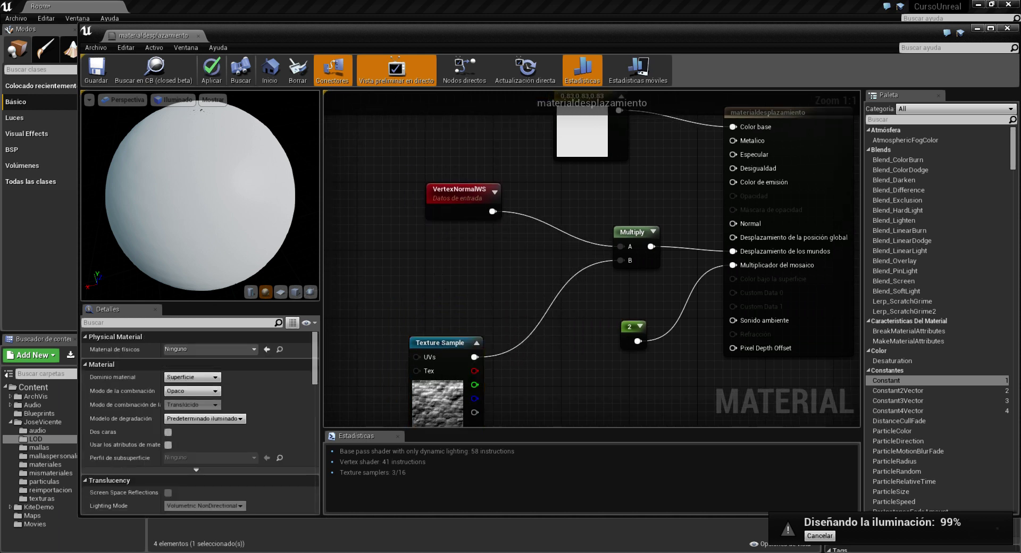
# Add a Multiply fed by VertexNormalWS on A, feeding the main Multiply's A input.
pyautogui.rightClick(429, 256)
pyautogui.write('multi')
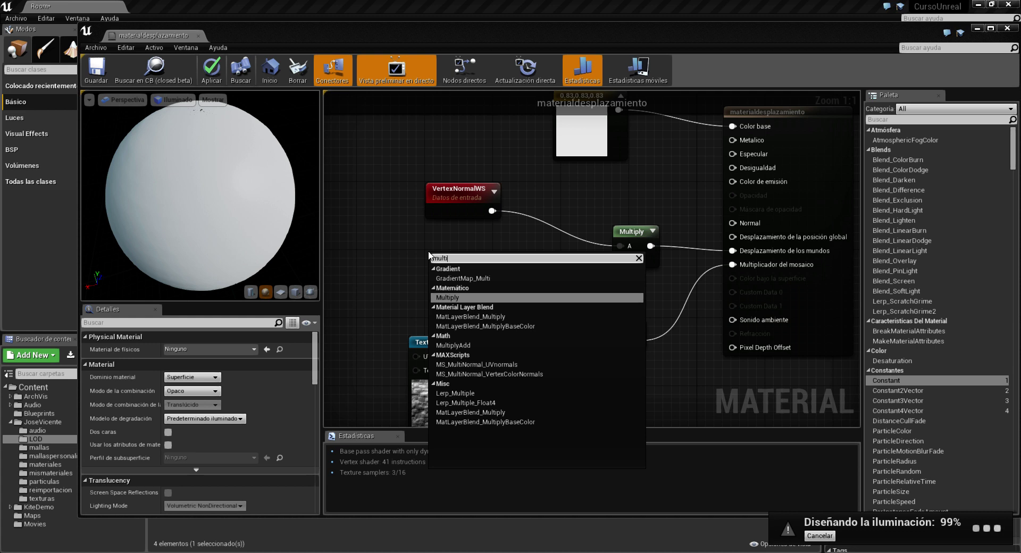
pyautogui.press('Return')
pyautogui.moveTo(464, 199); pyautogui.dragTo(405, 191)
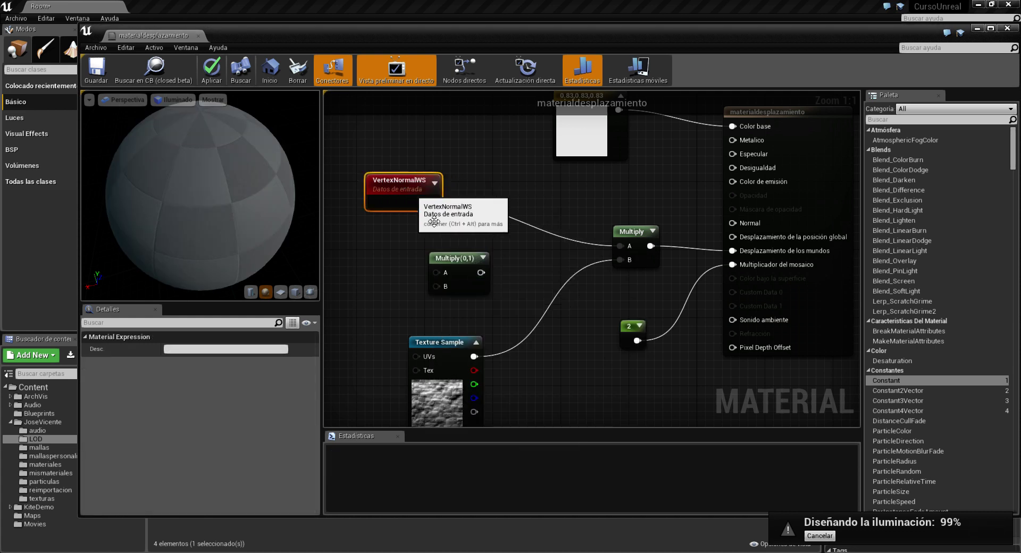
pyautogui.moveTo(454, 258); pyautogui.dragTo(486, 240)
pyautogui.moveTo(433, 202)
pyautogui.mouseDown()
pyautogui.moveTo(470, 257)
pyautogui.moveTo(484, 231)
pyautogui.moveTo(620, 246)
pyautogui.mouseUp()
pyautogui.click(415, 258)
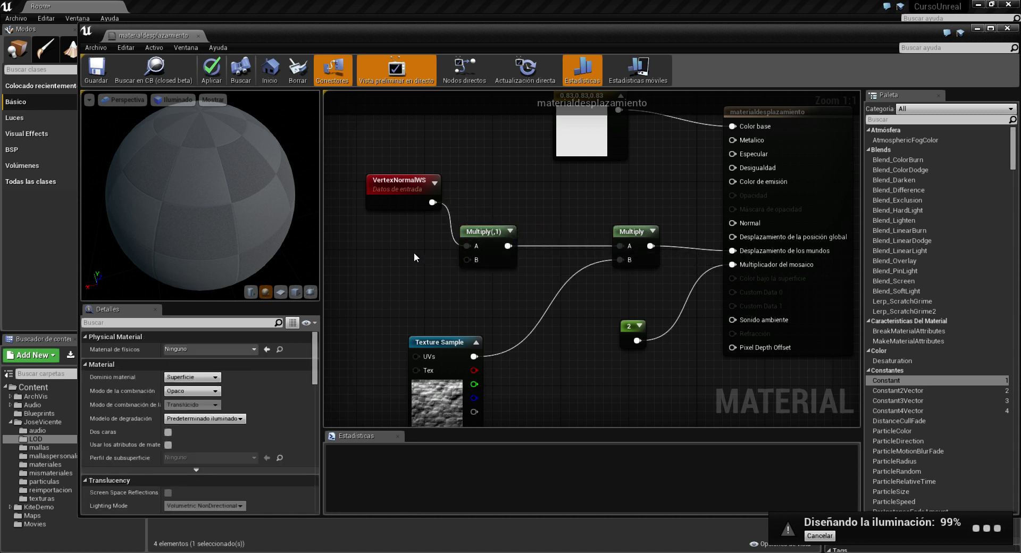
# Wire a Constant of 5 into the new Multiply's B and inspect the displaced preview.
pyautogui.click(403, 257)
pyautogui.moveTo(420, 275); pyautogui.dragTo(466, 260)
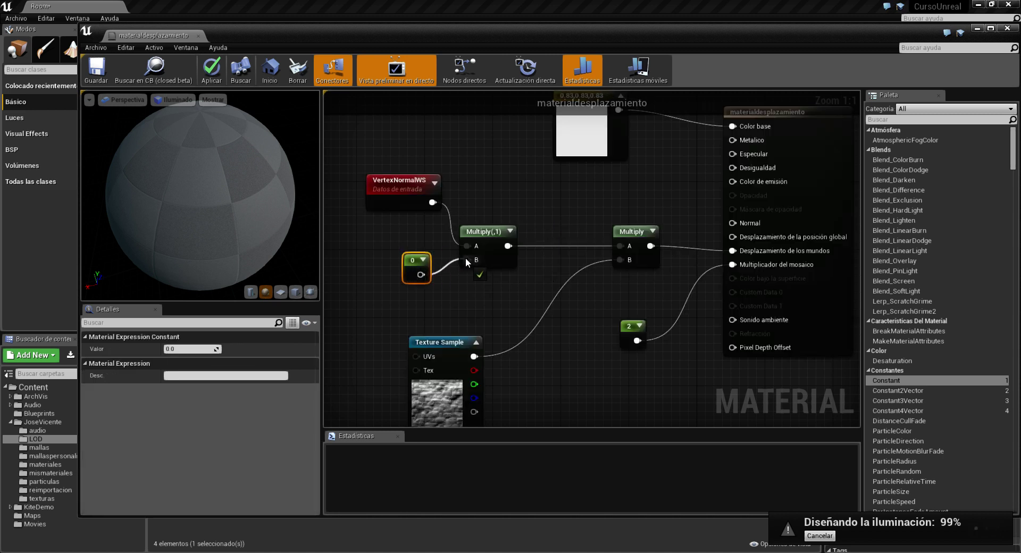
pyautogui.click(197, 349)
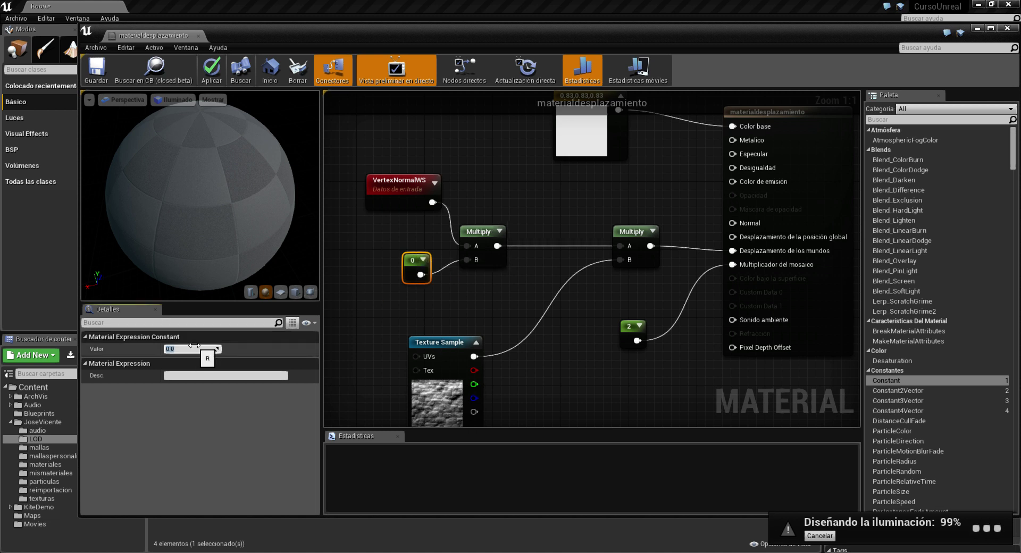
pyautogui.write('5')
pyautogui.press('Return')
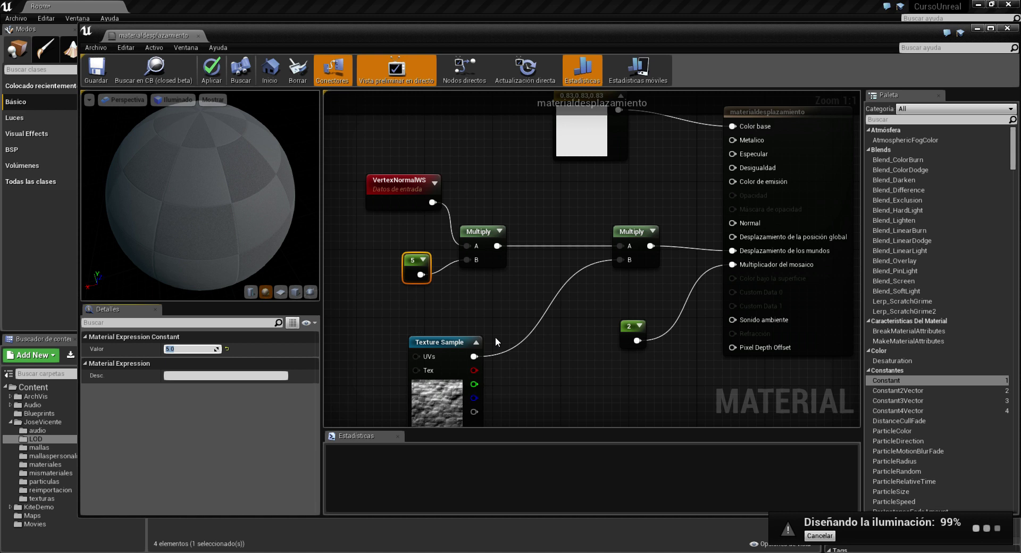
pyautogui.moveTo(411, 264); pyautogui.dragTo(389, 261)
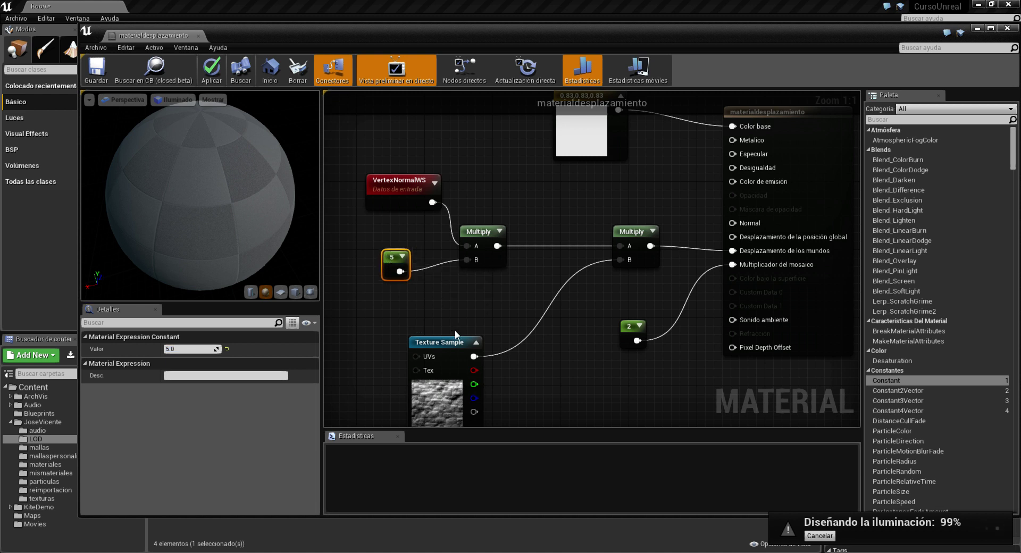
pyautogui.moveTo(234, 245)
pyautogui.mouseDown()
pyautogui.moveTo(202, 249)
pyautogui.moveTo(122, 139)
pyautogui.moveTo(170, 160)
pyautogui.moveTo(159, 176)
pyautogui.mouseUp()
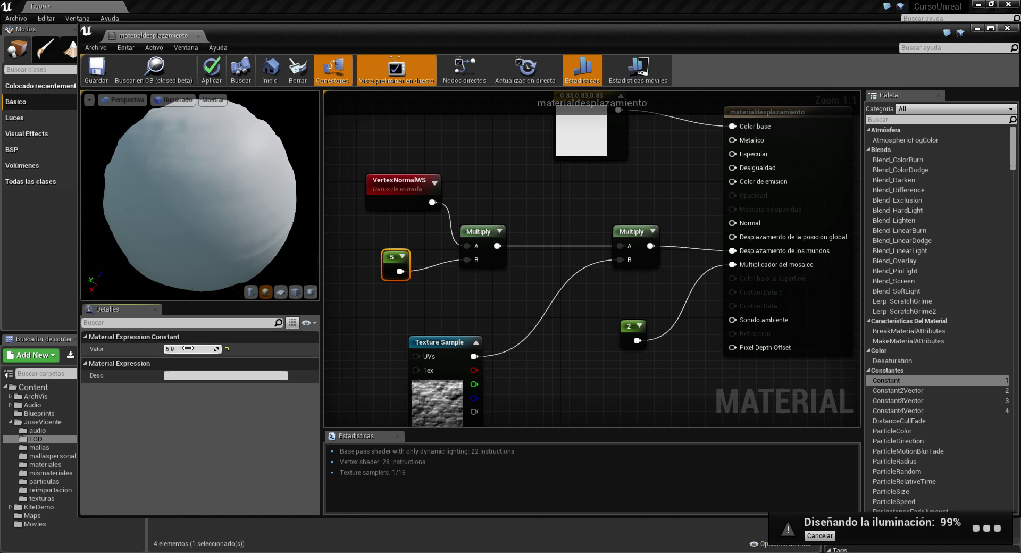
# Raise the VertexNormalWS scaling constant to 15 and orbit the preview to inspect the bumps.
pyautogui.write('5')
pyautogui.press('Return')
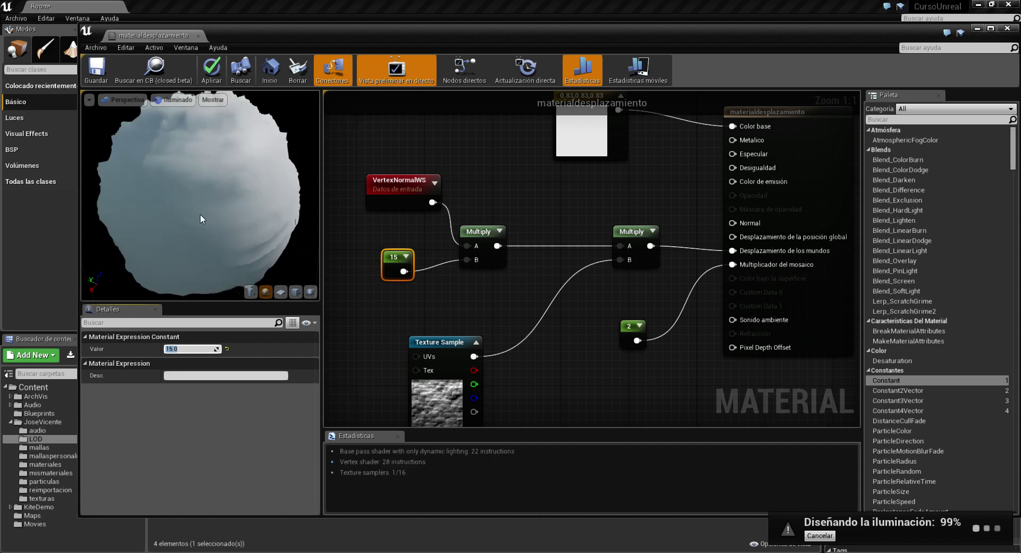
pyautogui.moveTo(200, 218)
pyautogui.mouseDown()
pyautogui.moveTo(134, 196)
pyautogui.moveTo(171, 202)
pyautogui.mouseUp()
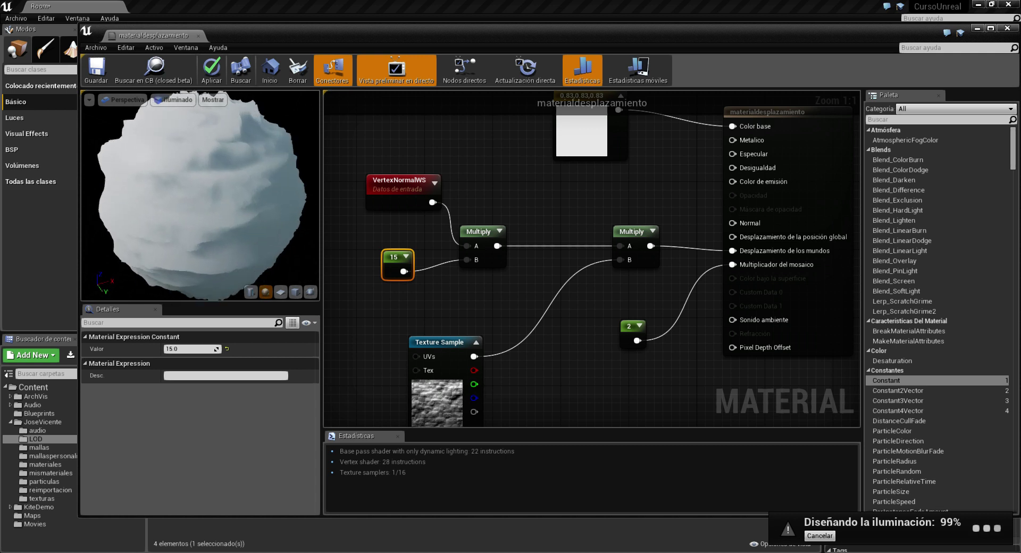
pyautogui.moveTo(170, 202); pyautogui.dragTo(417, 289)
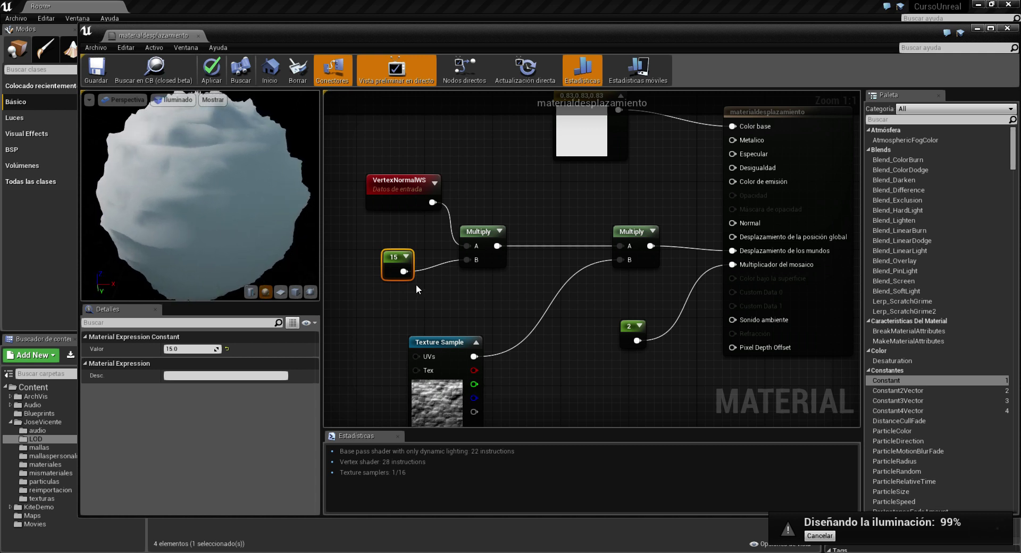
# Change the tessellation multiplier constant from 2 to 4 and reposition the editor window.
pyautogui.moveTo(497, 325); pyautogui.dragTo(479, 301, button='right')
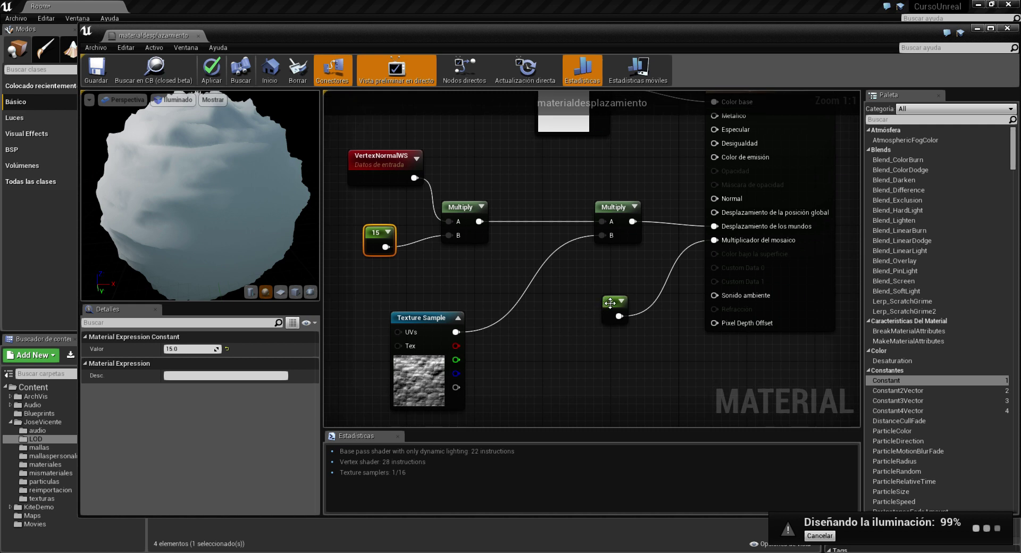
pyautogui.click(612, 306)
pyautogui.click(184, 348)
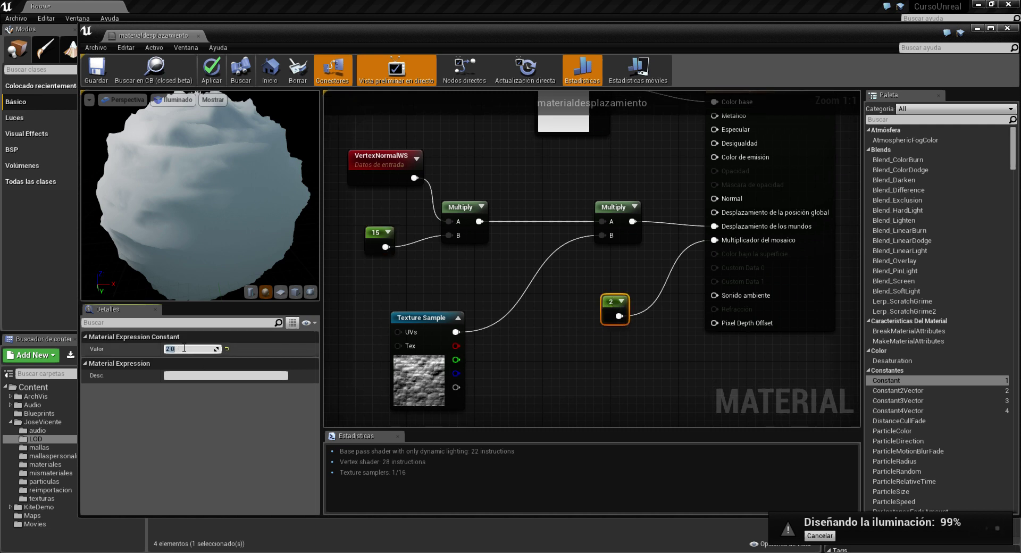
pyautogui.press('Return')
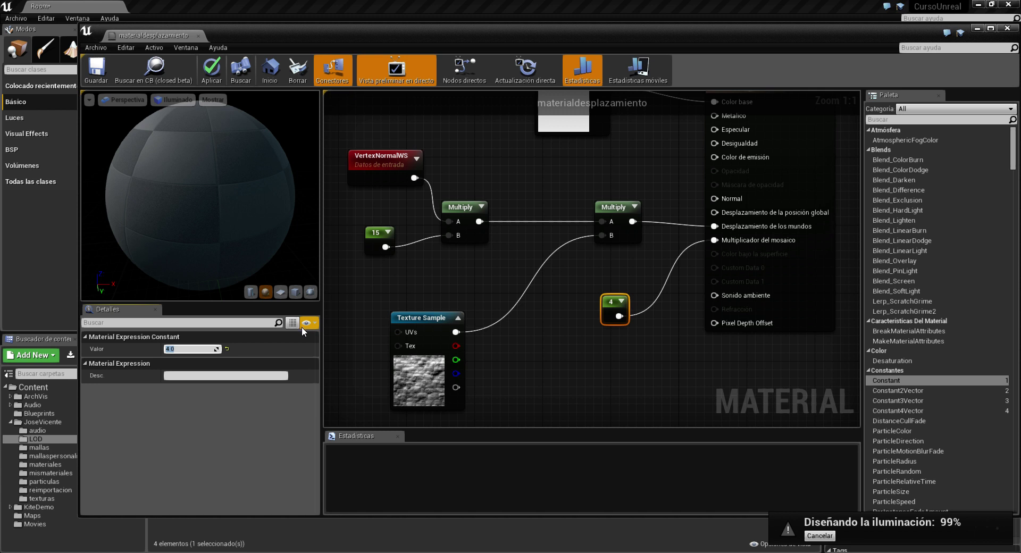
pyautogui.moveTo(560, 34); pyautogui.dragTo(513, 30)
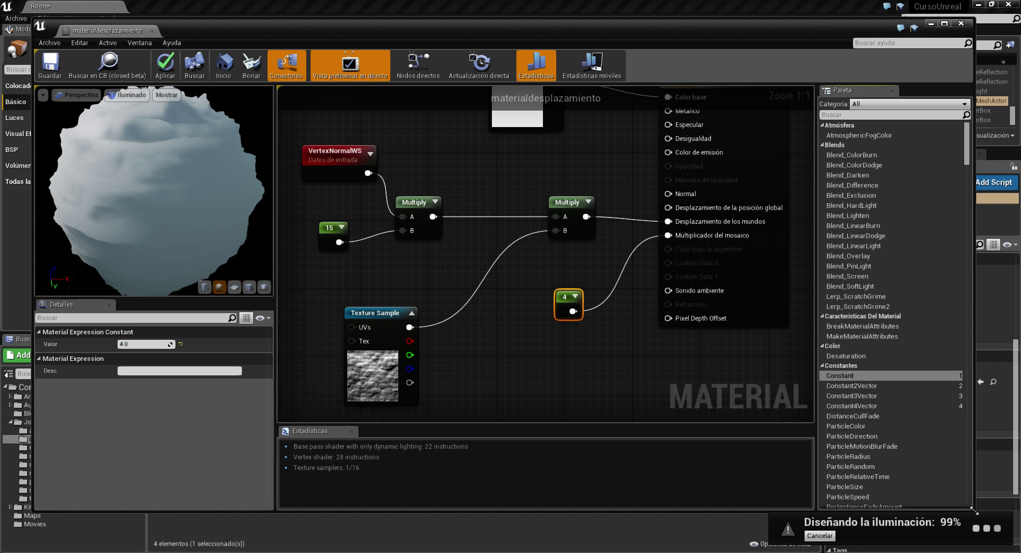
# Enlarge the editor and move the Multiply, 15 constant and VertexNormalWS nodes closer together.
pyautogui.moveTo(973, 509); pyautogui.dragTo(1008, 537)
pyautogui.moveTo(618, 349); pyautogui.dragTo(629, 398, button='right')
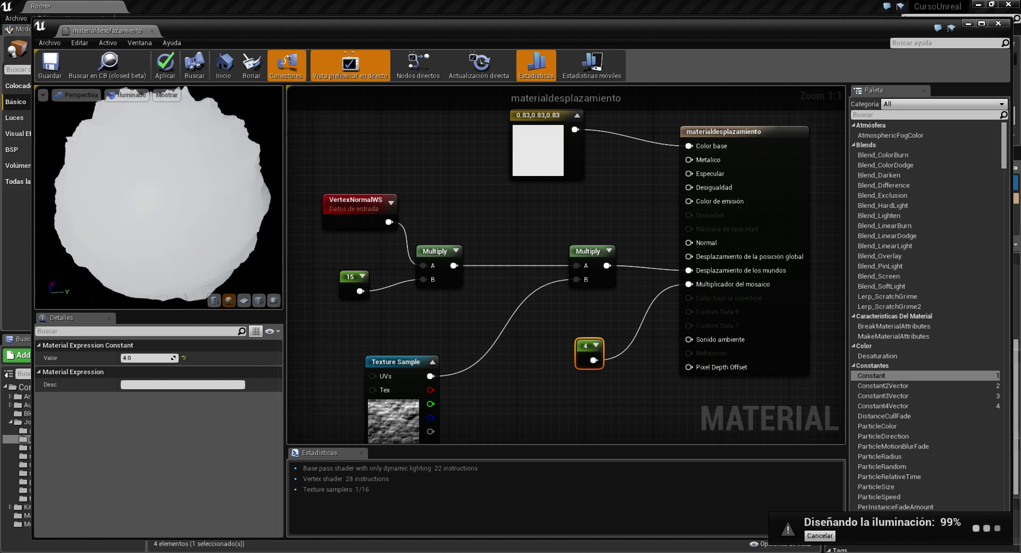
pyautogui.moveTo(585, 255); pyautogui.dragTo(593, 256)
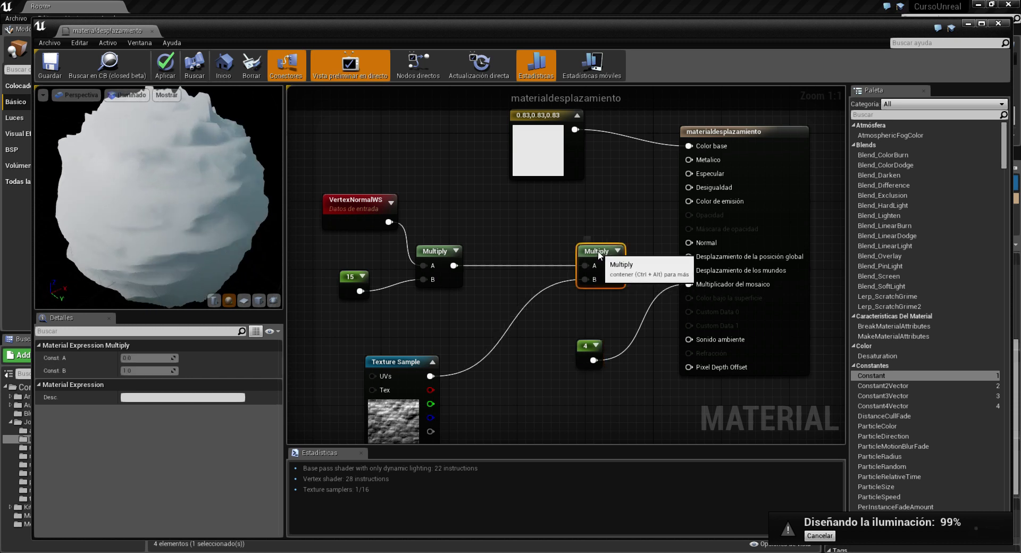
pyautogui.moveTo(438, 263); pyautogui.dragTo(507, 255)
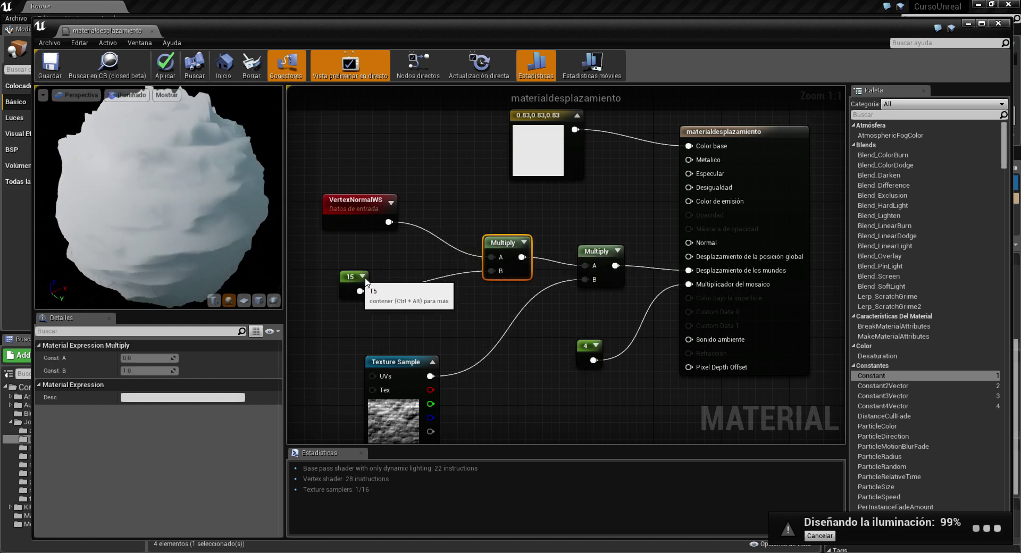
pyautogui.moveTo(351, 277); pyautogui.dragTo(402, 277)
pyautogui.moveTo(355, 201); pyautogui.dragTo(388, 209)
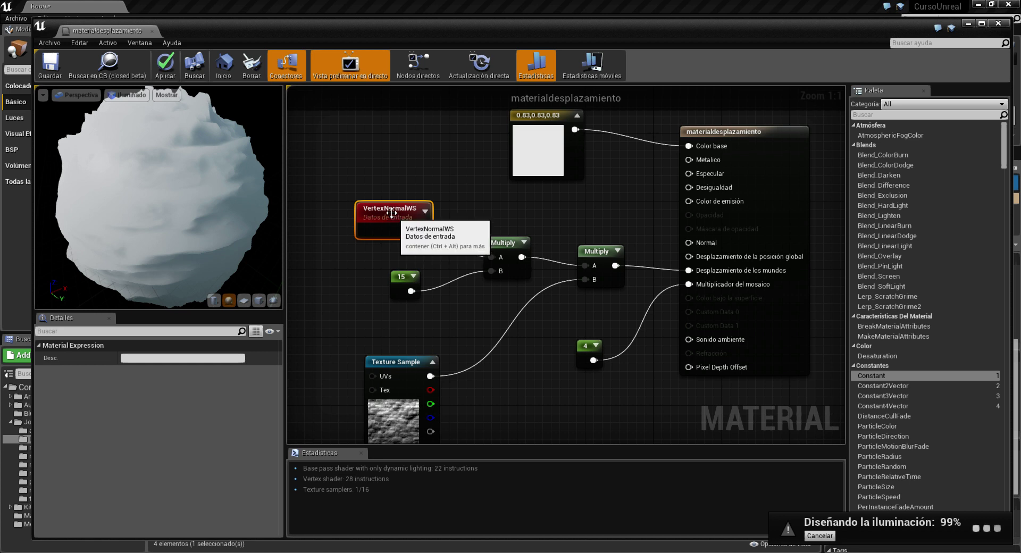
# Review the 15 constant, Multiply and Texture Sample settings, moving the Texture Sample nearer.
pyautogui.click(403, 286)
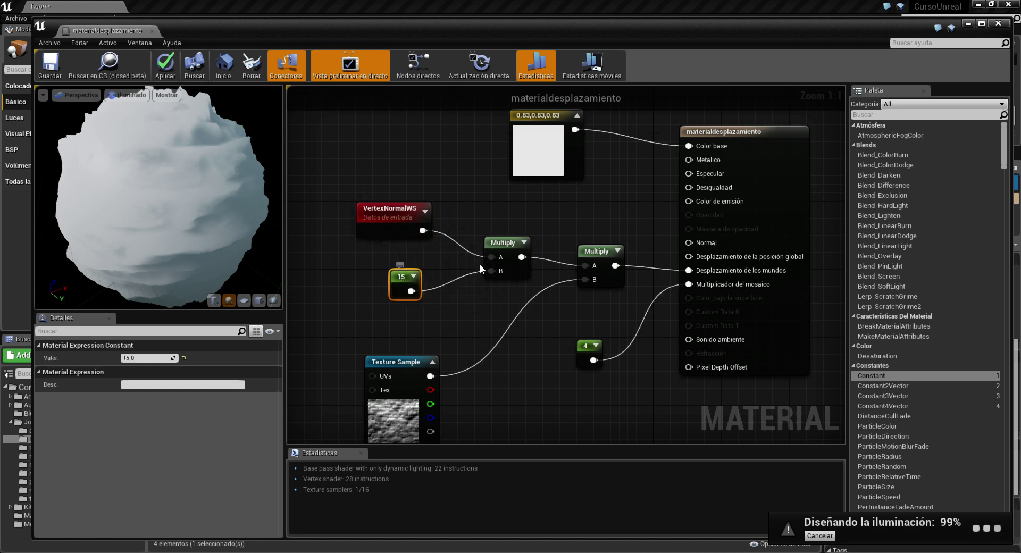
pyautogui.click(502, 245)
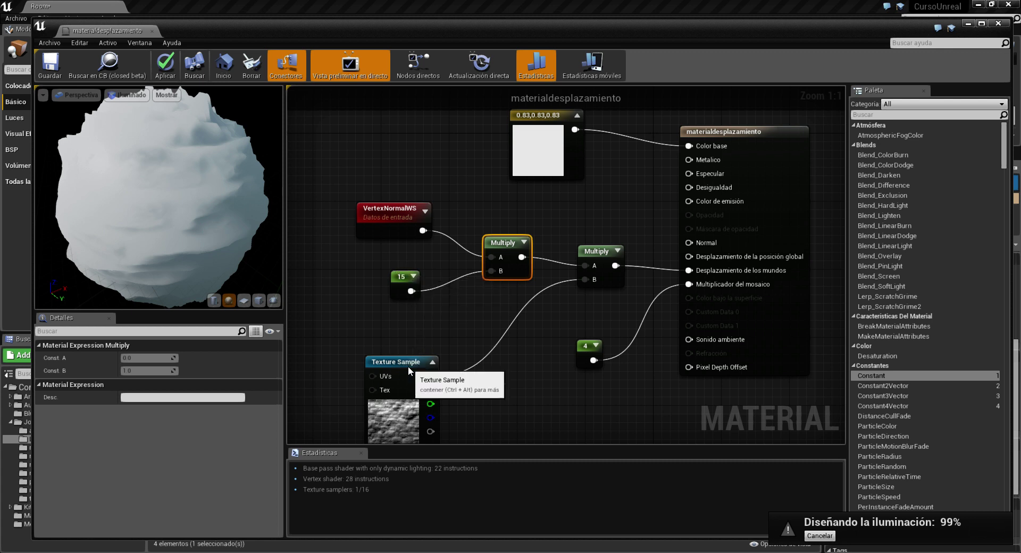
pyautogui.moveTo(412, 368); pyautogui.dragTo(472, 335)
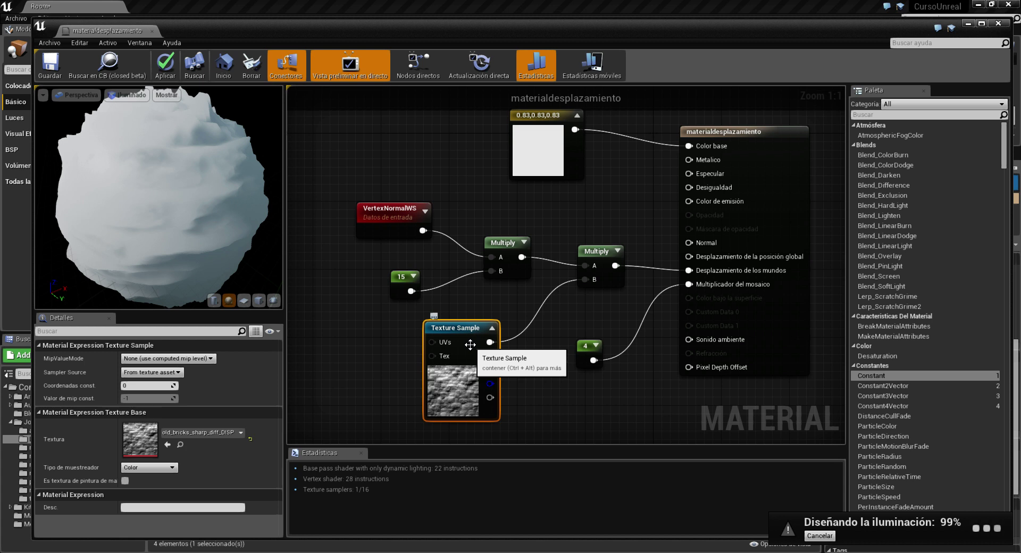
pyautogui.click(502, 244)
pyautogui.click(473, 325)
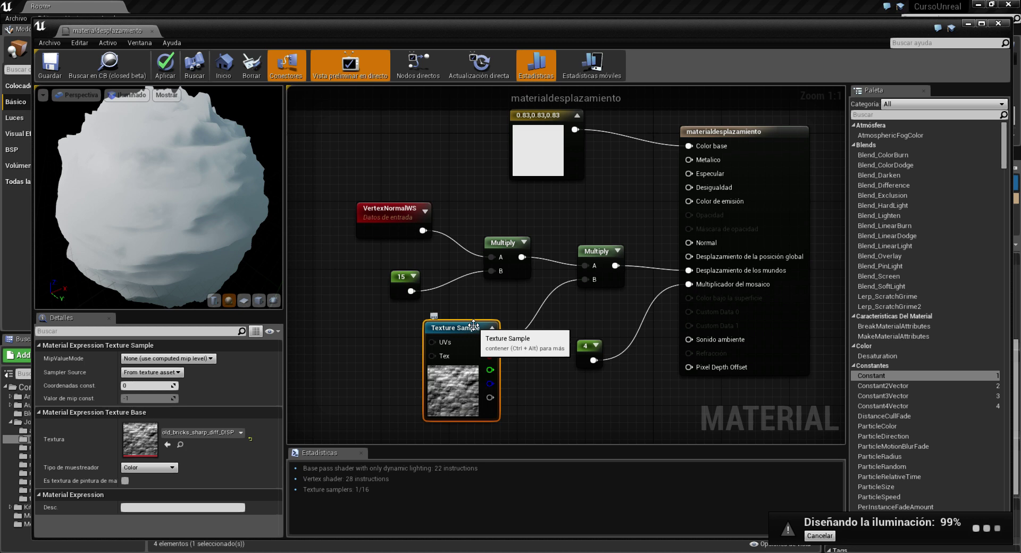
pyautogui.click(632, 398)
# Nudge the 4 constant left, save materialdesplazamiento, and close the material editor.
pyautogui.moveTo(150, 203); pyautogui.dragTo(154, 202)
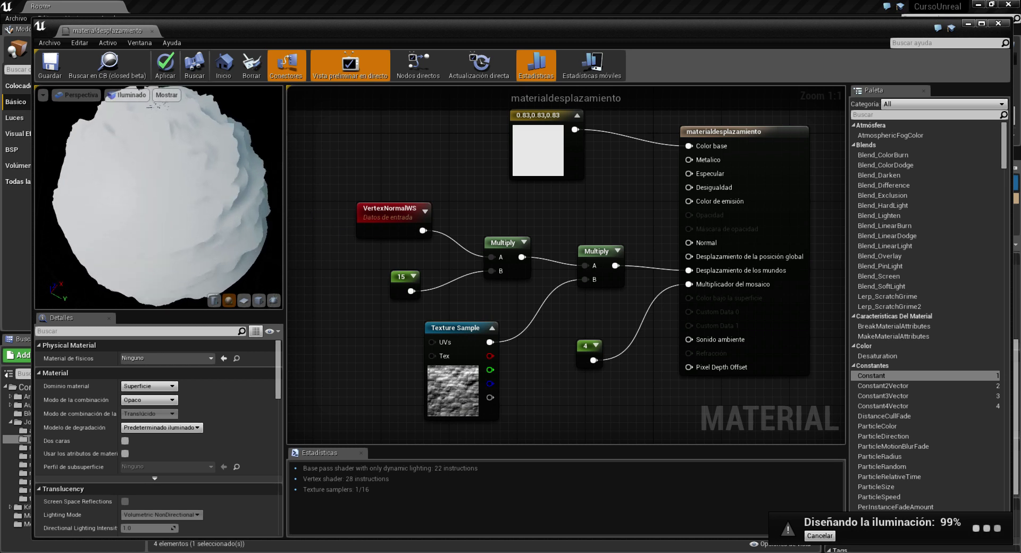
pyautogui.click(588, 347)
pyautogui.moveTo(588, 346); pyautogui.dragTo(572, 345)
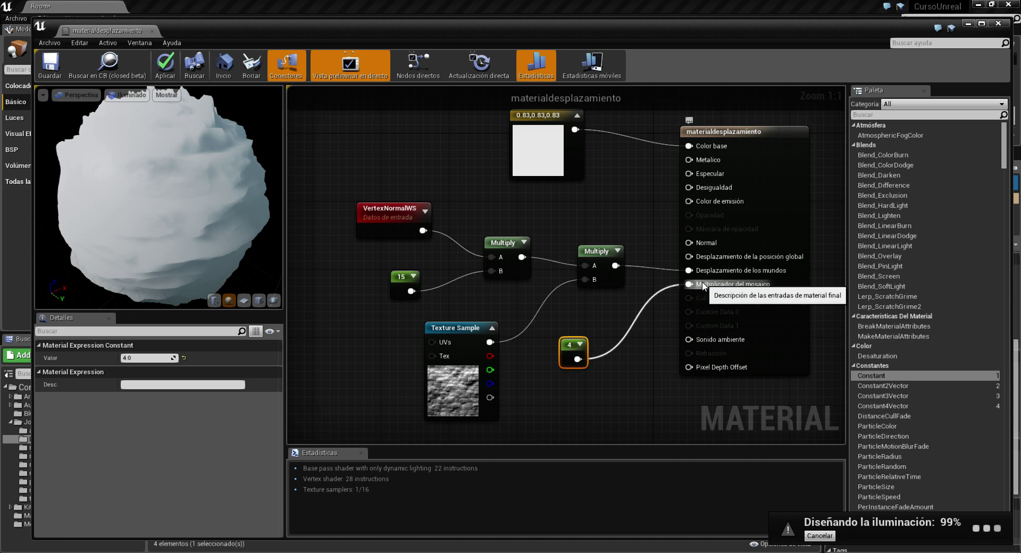
pyautogui.click(50, 64)
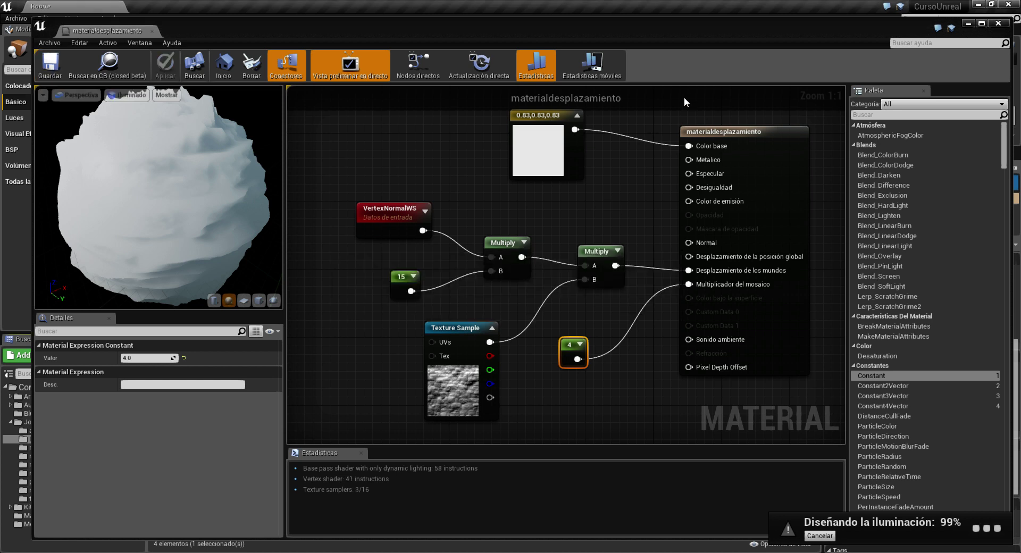
pyautogui.click(997, 24)
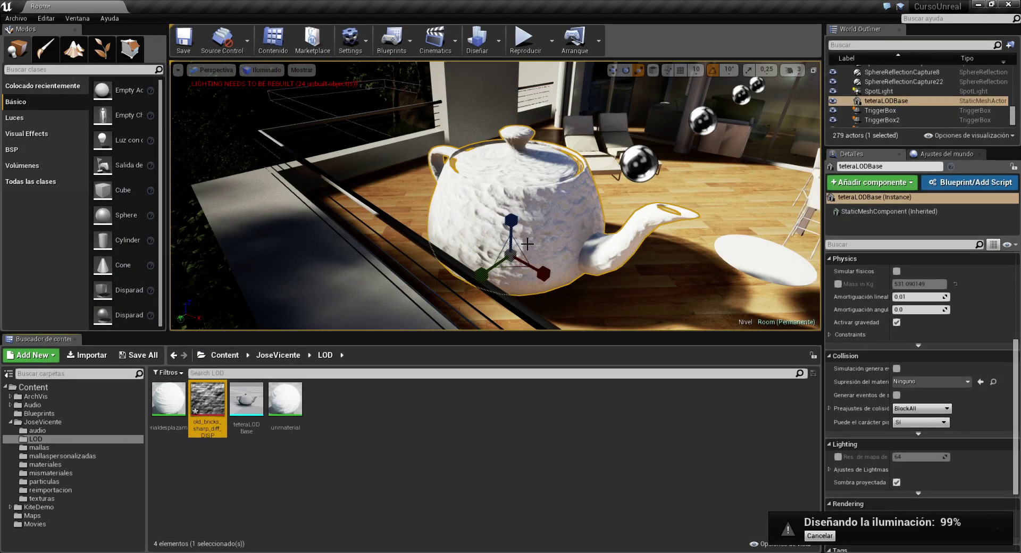
pyautogui.moveTo(526, 244); pyautogui.dragTo(576, 191, button='right')
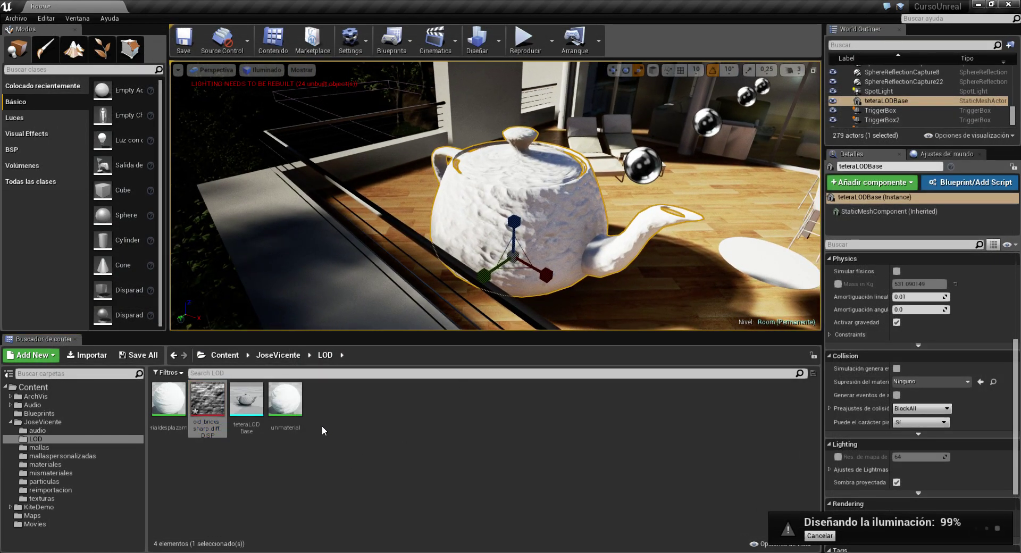
# Drop materialdesplazamiento from the Content Browser onto the teapot and fly closer to it.
pyautogui.click(174, 406)
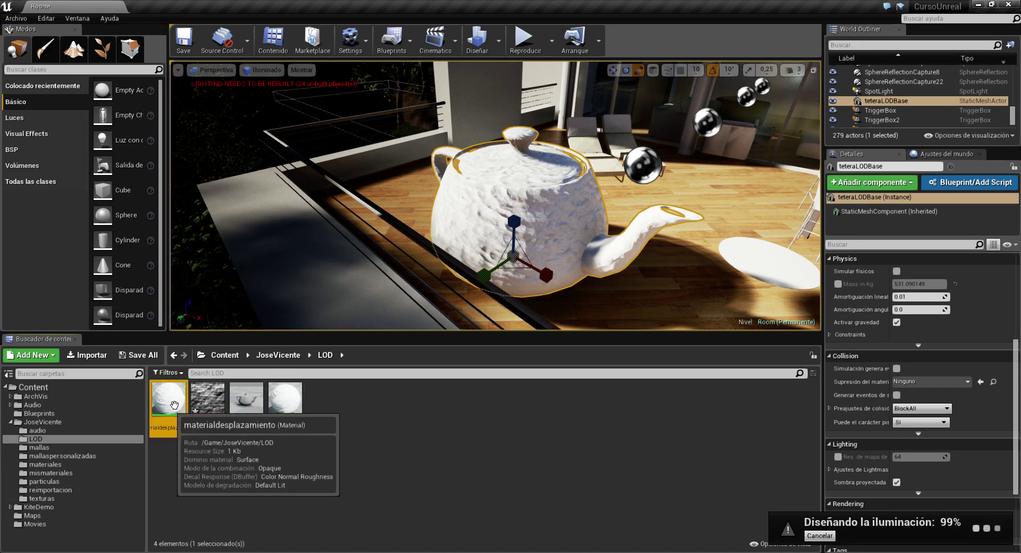
pyautogui.moveTo(174, 406); pyautogui.dragTo(537, 254)
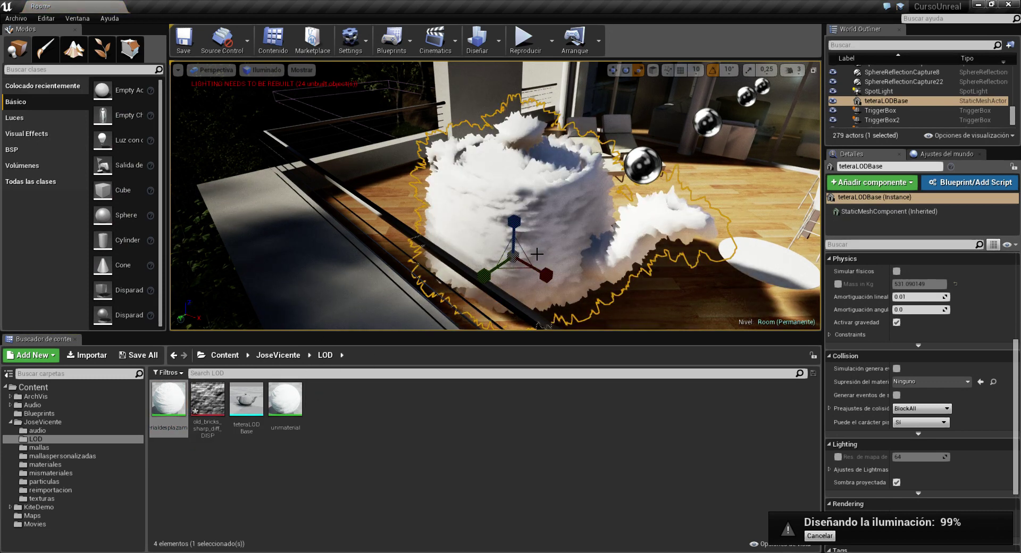
pyautogui.click(538, 323)
pyautogui.moveTo(538, 323)
pyautogui.mouseDown()
pyautogui.moveTo(510, 287)
pyautogui.moveTo(510, 250)
pyautogui.moveTo(489, 239)
pyautogui.moveTo(521, 242)
pyautogui.moveTo(511, 234)
pyautogui.moveTo(500, 298)
pyautogui.moveTo(510, 277)
pyautogui.mouseUp()
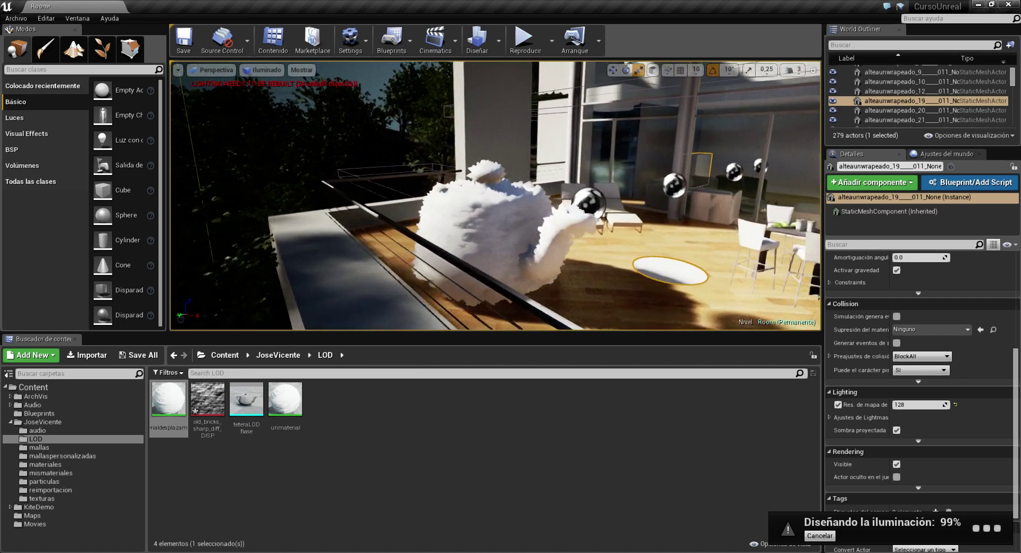
# Fly into the displaced teapot, then pull back over the teapot and terrace.
pyautogui.moveTo(510, 276); pyautogui.dragTo(499, 256)
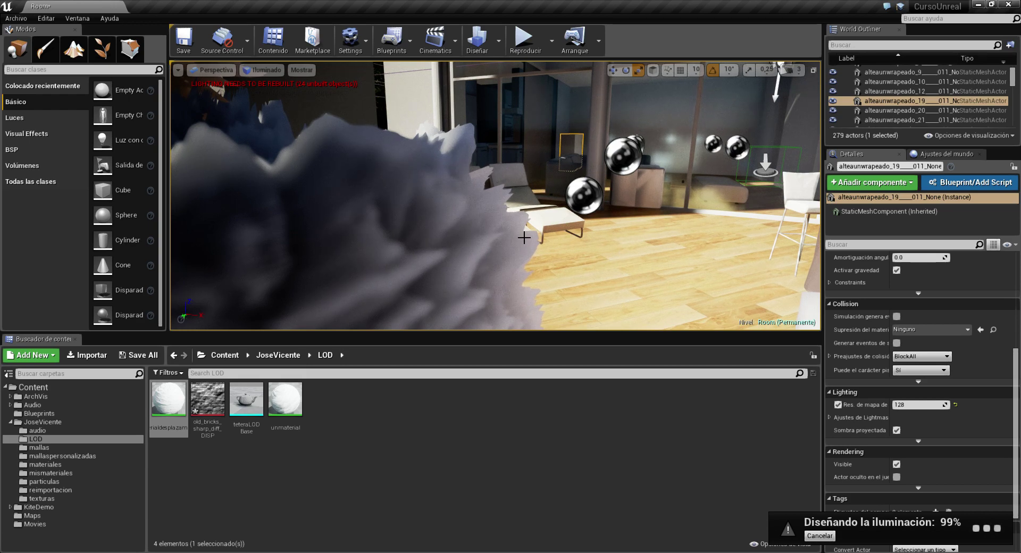
pyautogui.moveTo(524, 238); pyautogui.dragTo(524, 238, button='right')
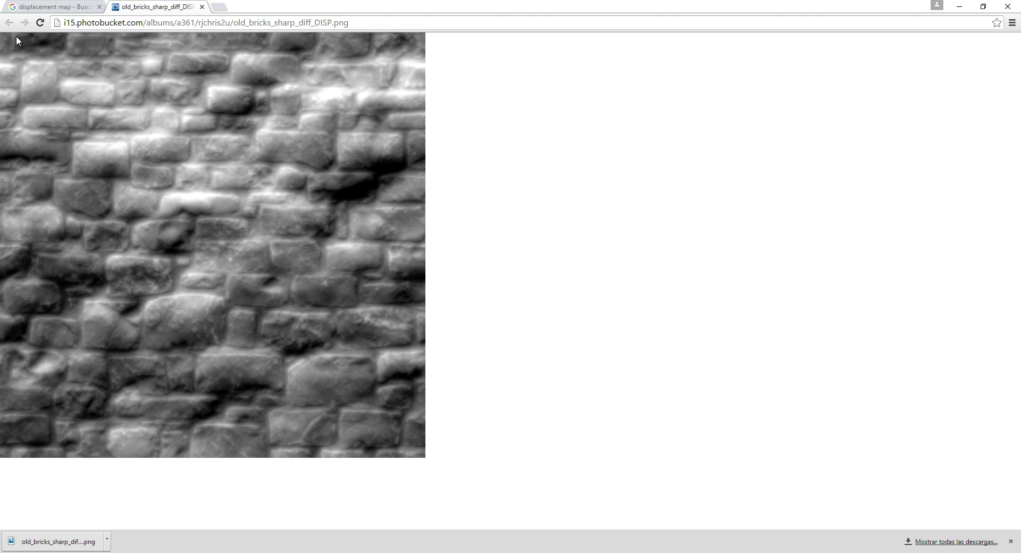
# Add 'rocks' to the displacement map image query and search.
pyautogui.click(56, 8)
pyautogui.scroll(3, 260, 92)
pyautogui.scroll(2, 260, 93)
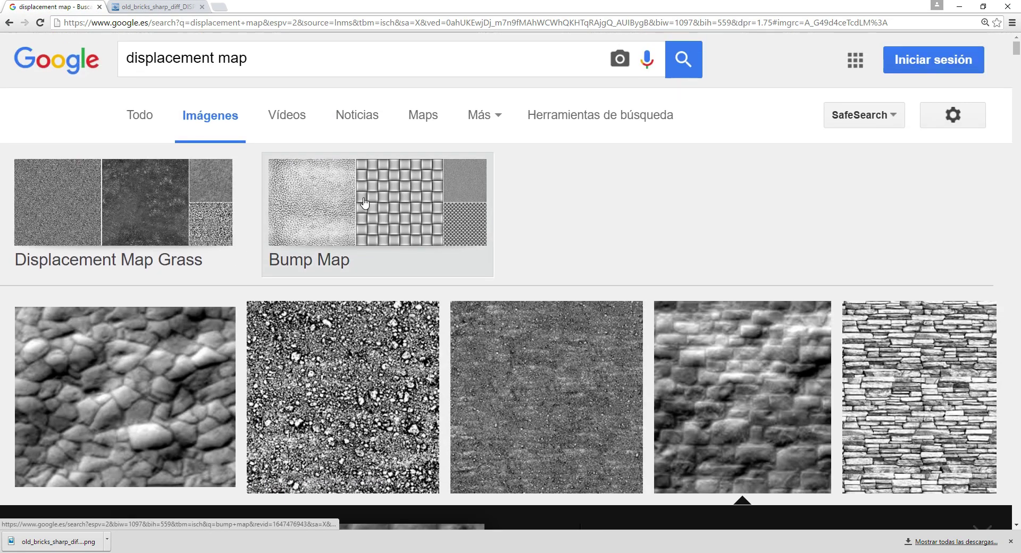
pyautogui.click(129, 58)
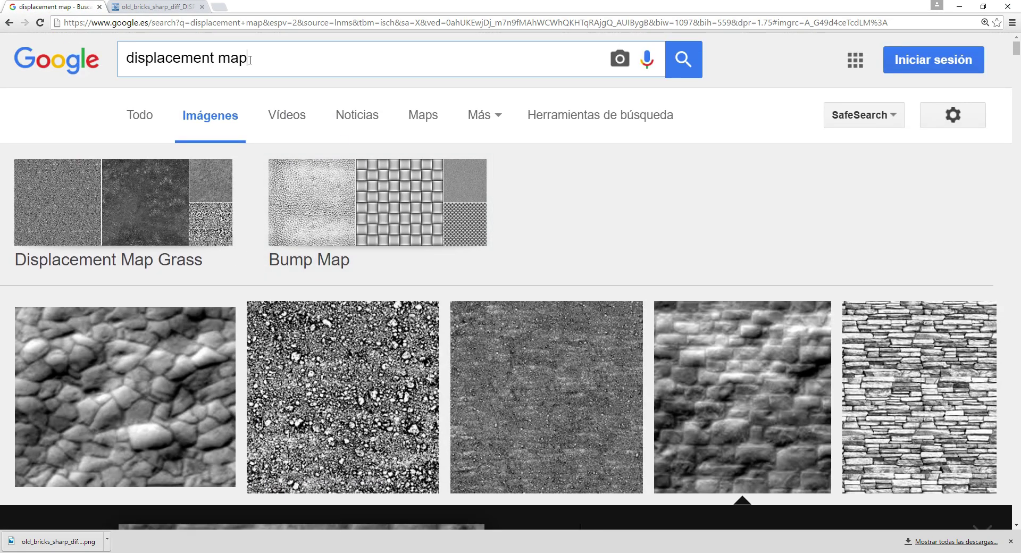
pyautogui.write(' rock')
pyautogui.write('s')
pyautogui.press('Return')
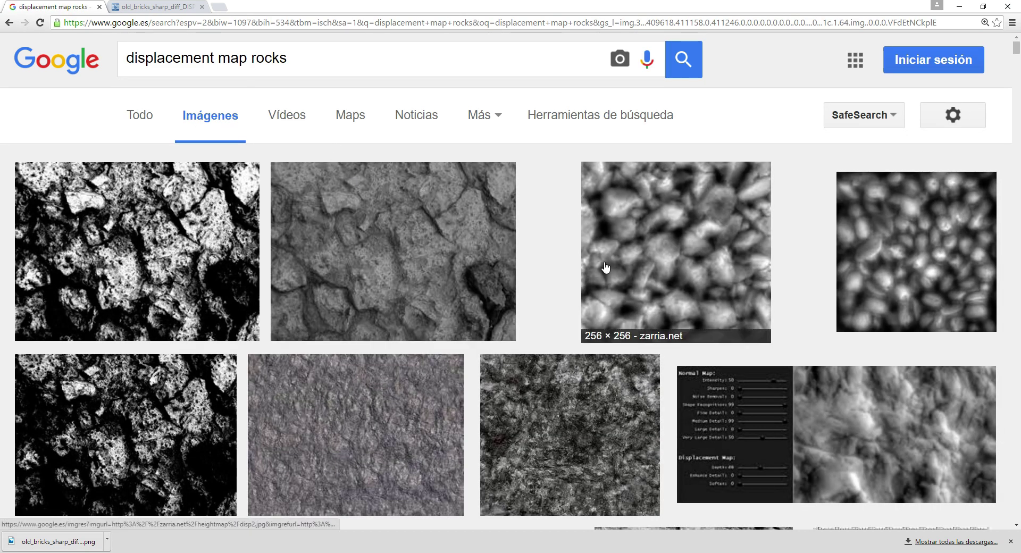
# Replace the whole query with 'rocks seamless' and search again.
pyautogui.scroll(-1, 694, 260)
pyautogui.scroll(1, 694, 260)
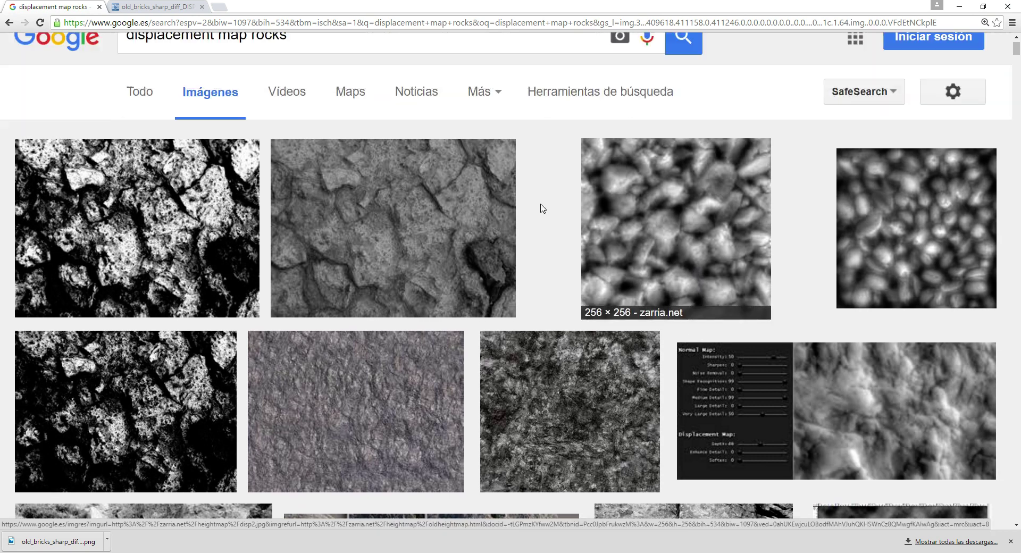
pyautogui.moveTo(247, 59); pyautogui.dragTo(121, 63)
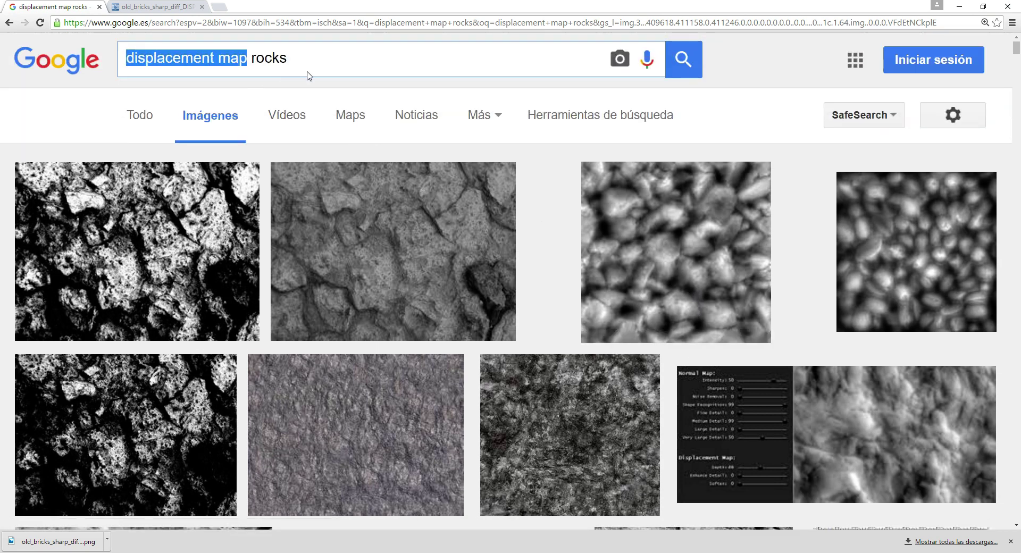
pyautogui.moveTo(308, 72); pyautogui.dragTo(75, 45)
pyautogui.write('rocs')
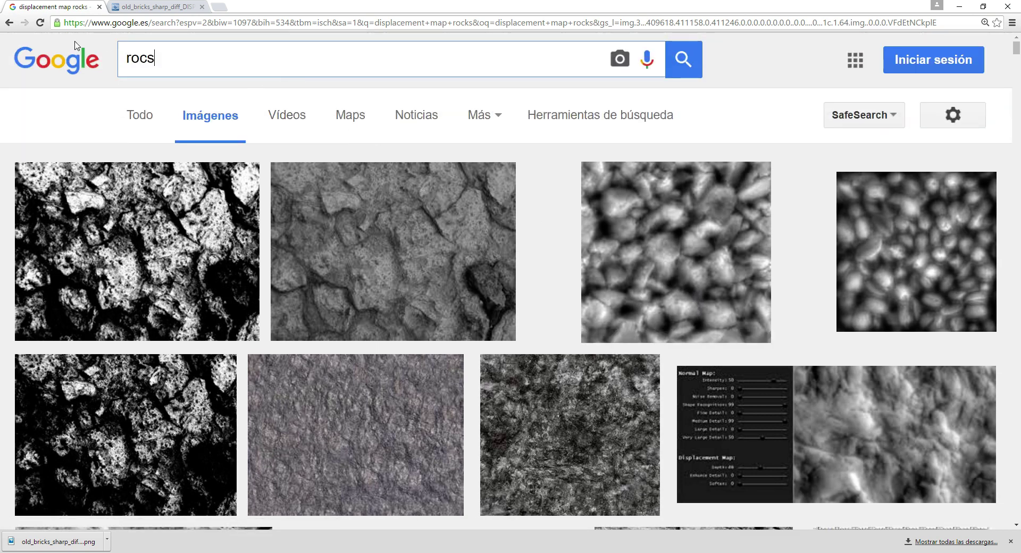
pyautogui.write('ks seamless')
pyautogui.press('Return')
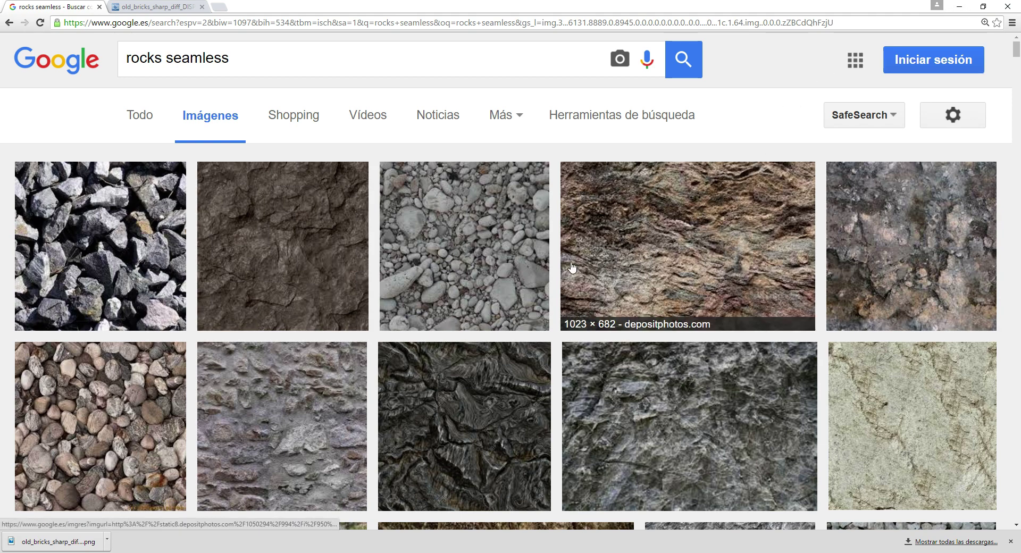
# Change the query to 'rocks + displacement' and search.
pyautogui.scroll(-5, 544, 274)
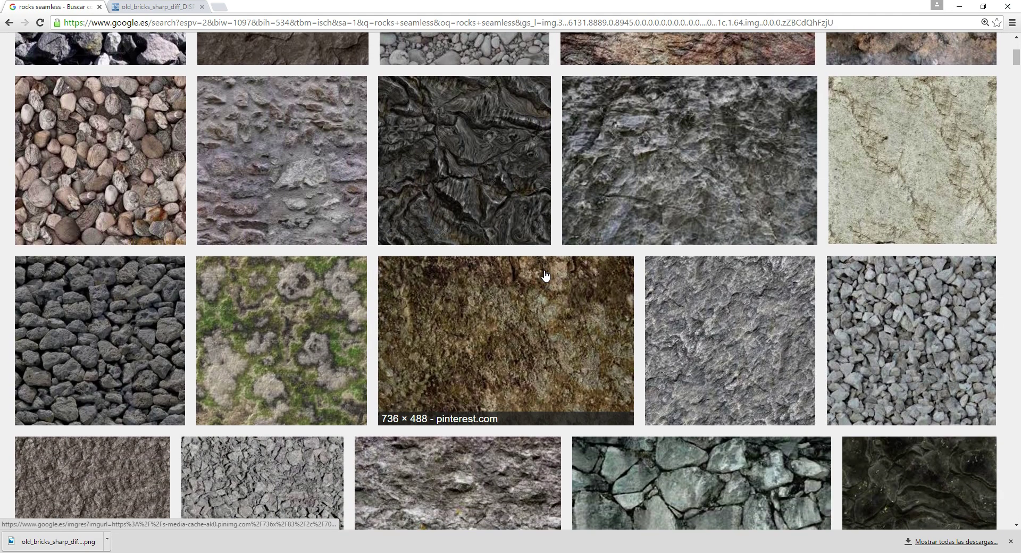
pyautogui.scroll(-3, 545, 275)
pyautogui.scroll(10, 372, 160)
pyautogui.click(219, 57)
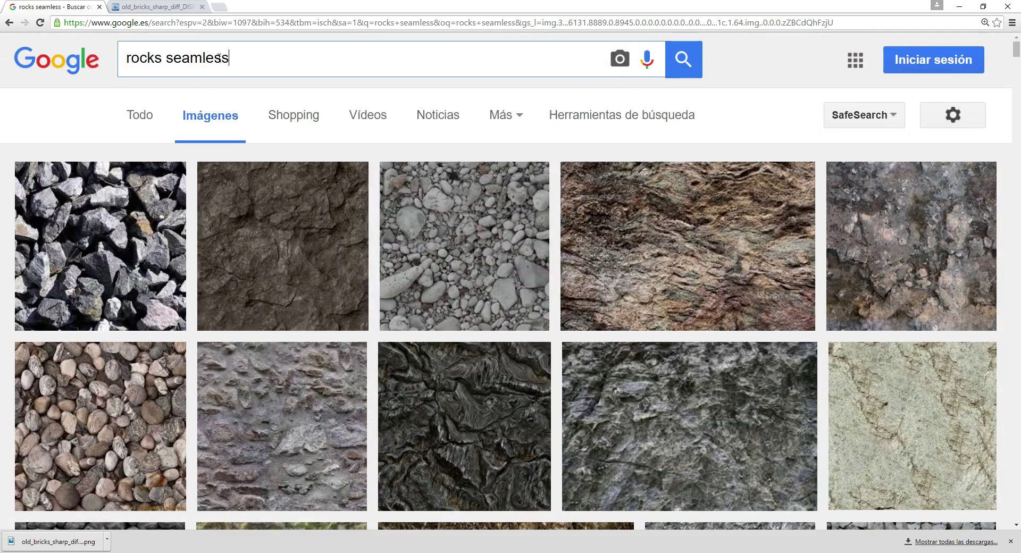
pyautogui.doubleClick(169, 59)
pyautogui.write('+ ')
pyautogui.write('displaceme')
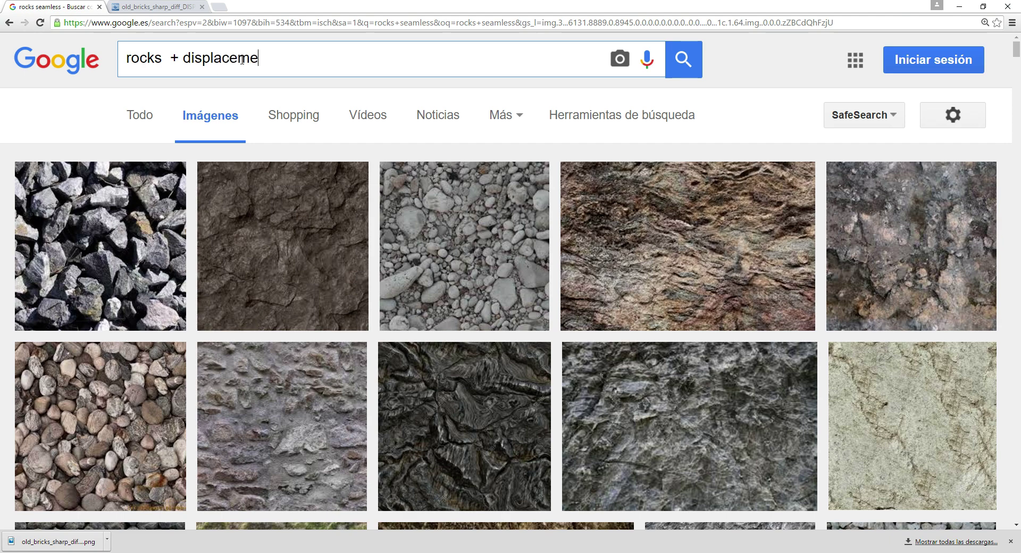
pyautogui.write('b')
pyautogui.press('BackSpace')
pyautogui.write('nt')
pyautogui.press('Return')
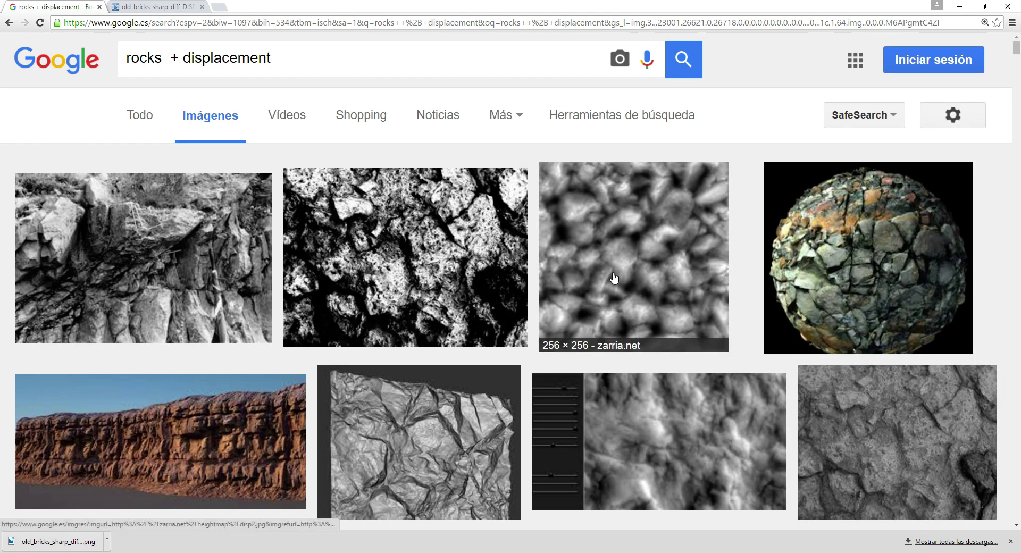
# Swap '+ displacement' for 'seamless' and run the 'rocks seamless' search.
pyautogui.scroll(-3, 611, 277)
pyautogui.scroll(-2, 614, 274)
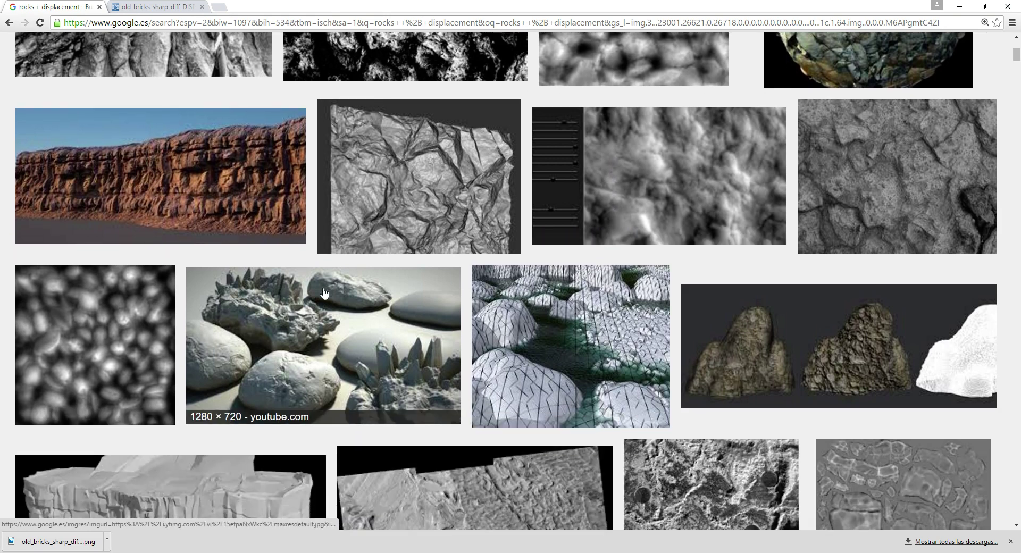
pyautogui.scroll(5, 227, 305)
pyautogui.moveTo(167, 57); pyautogui.dragTo(290, 59)
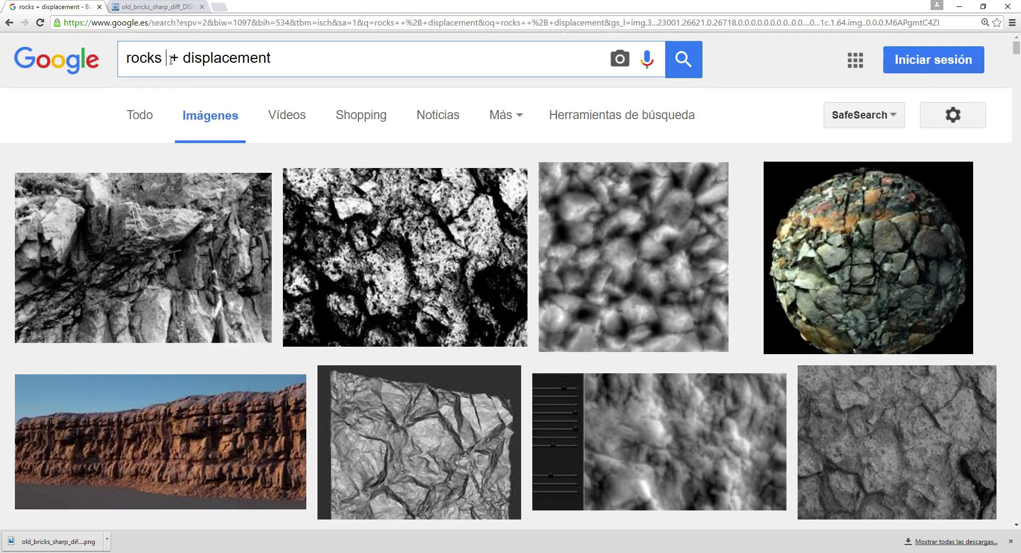
pyautogui.write('seam')
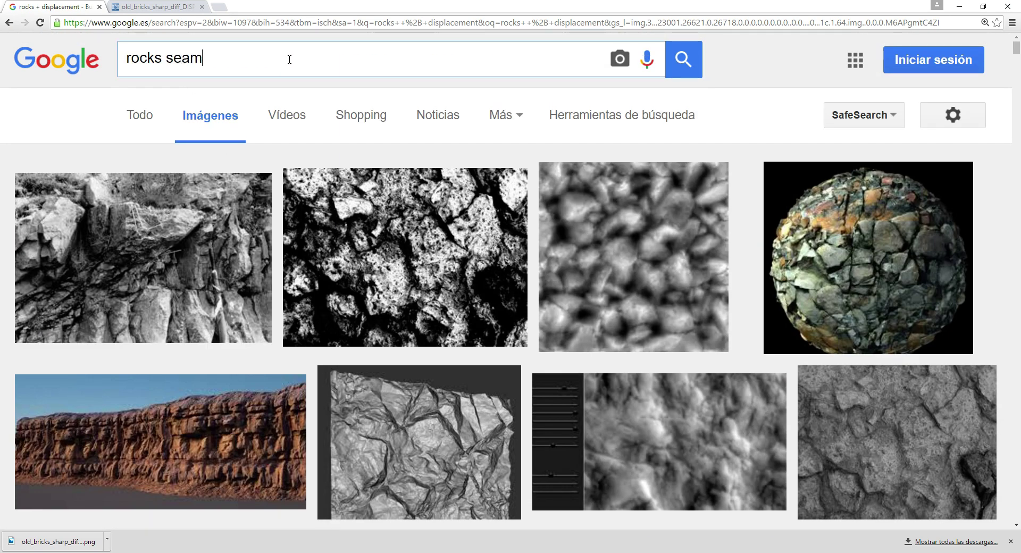
pyautogui.write('less')
pyautogui.press('Return')
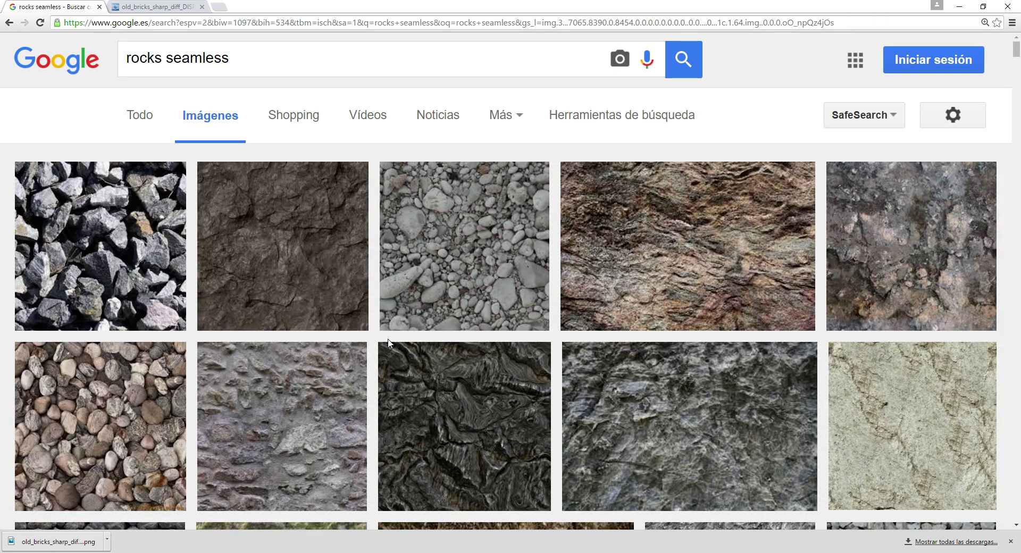
# Scroll the results and open the grey stone-wall texture preview.
pyautogui.scroll(-5, 387, 338)
pyautogui.scroll(-1, 387, 343)
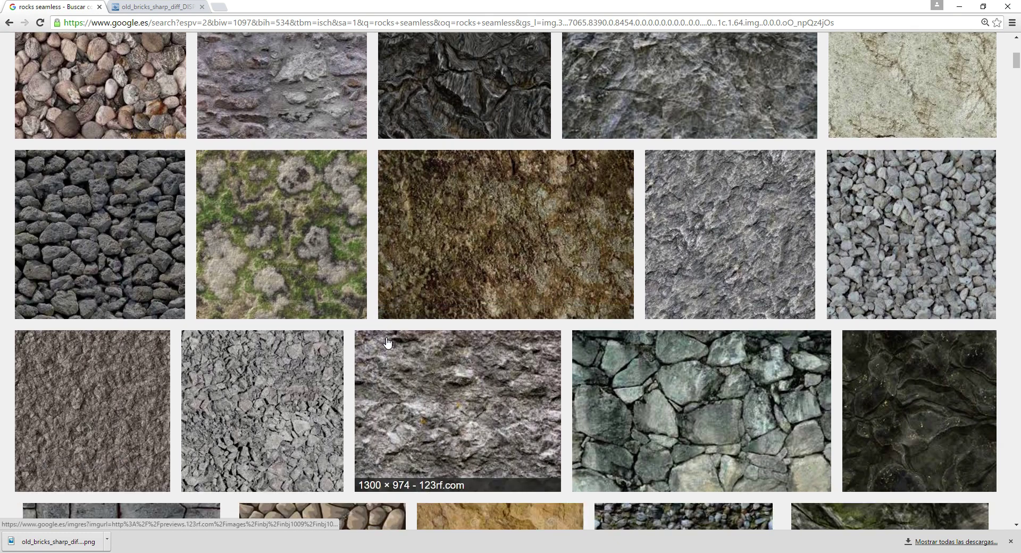
pyautogui.scroll(-1, 387, 343)
pyautogui.scroll(-1, 387, 342)
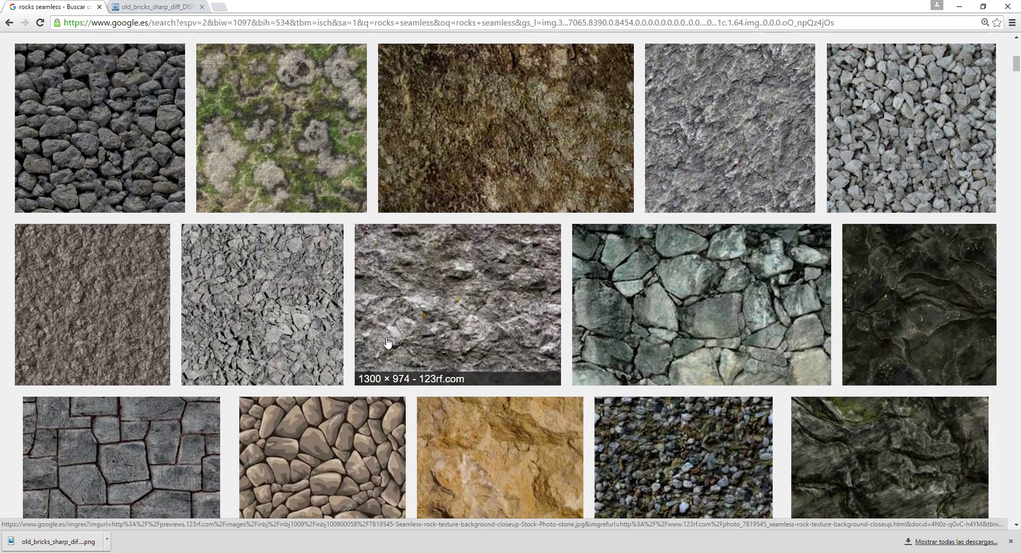
pyautogui.scroll(-1, 387, 343)
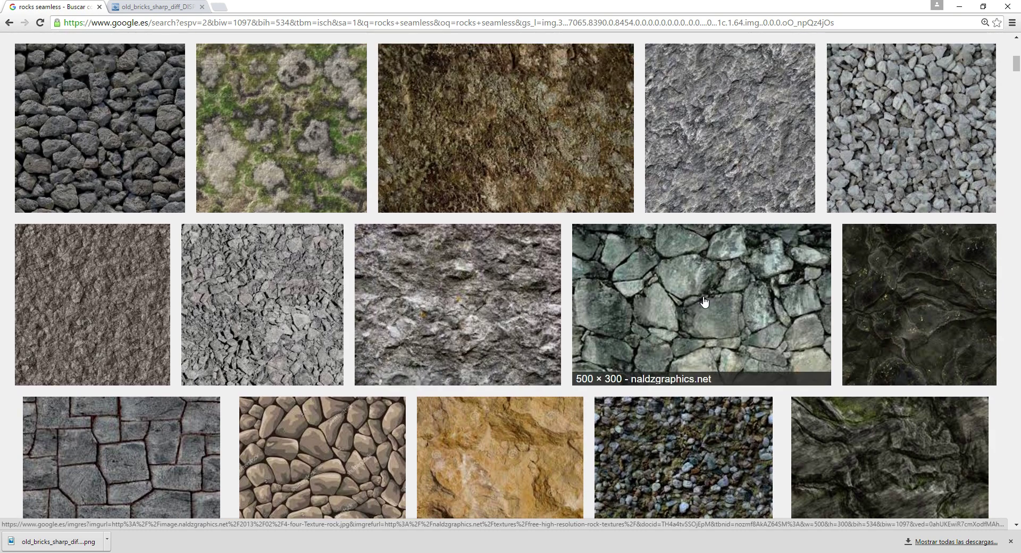
pyautogui.click(704, 301)
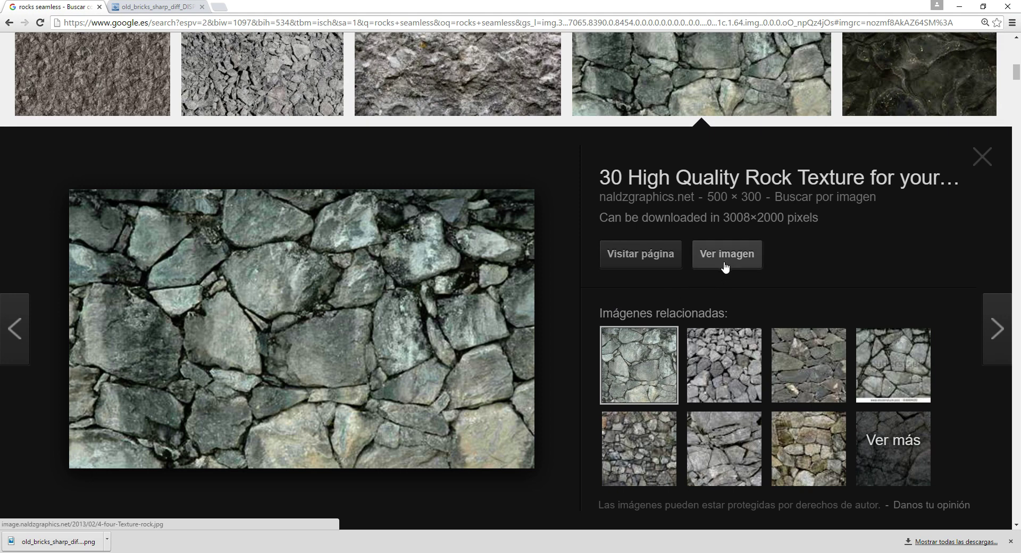
# Save the full-size stone-wall image as 4-four-Texture-rock.jpg in a new rocas folder and show it.
pyautogui.click(724, 267)
pyautogui.rightClick(182, 113)
pyautogui.click(223, 126)
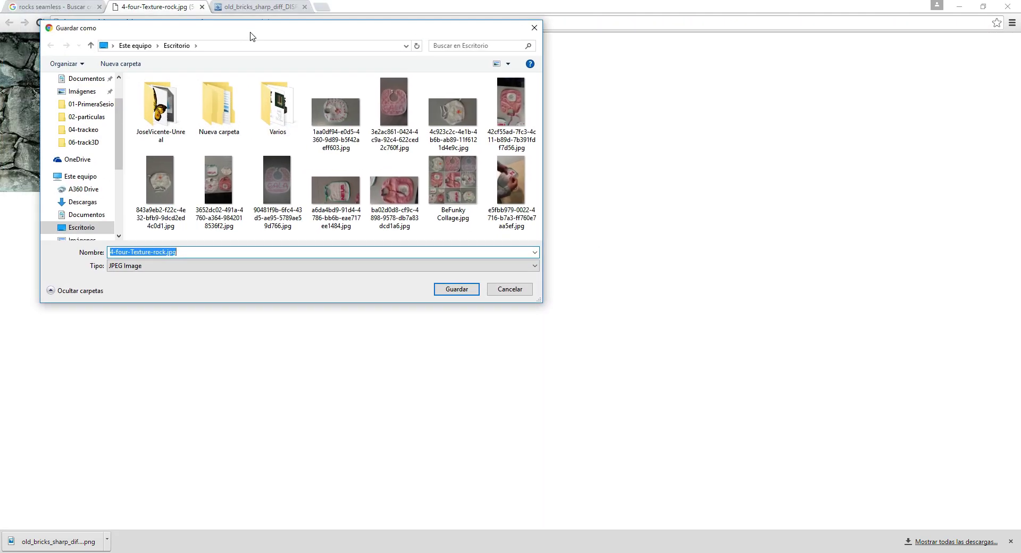
pyautogui.hotkey('ctrl', 'shift', 'n')
pyautogui.press('Return')
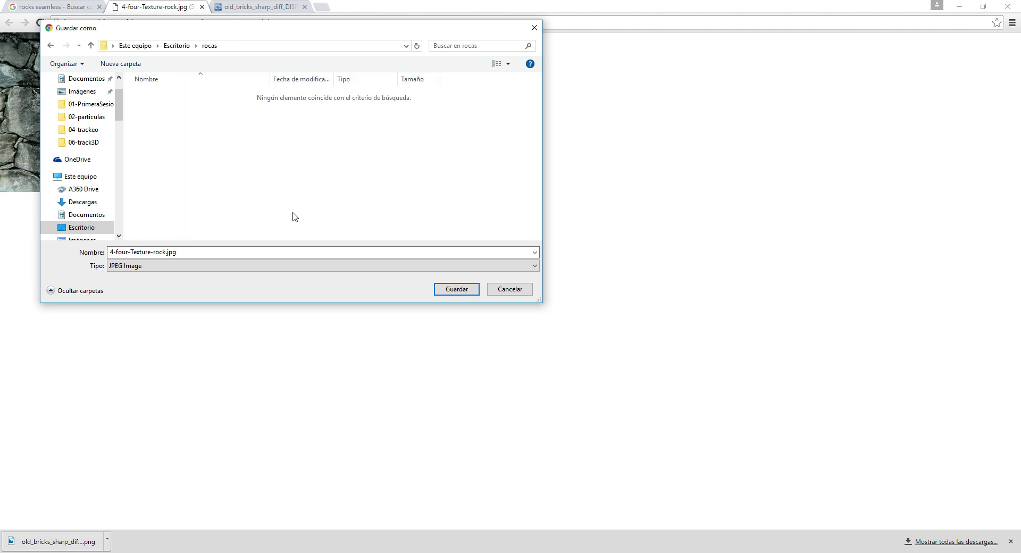
pyautogui.click(449, 291)
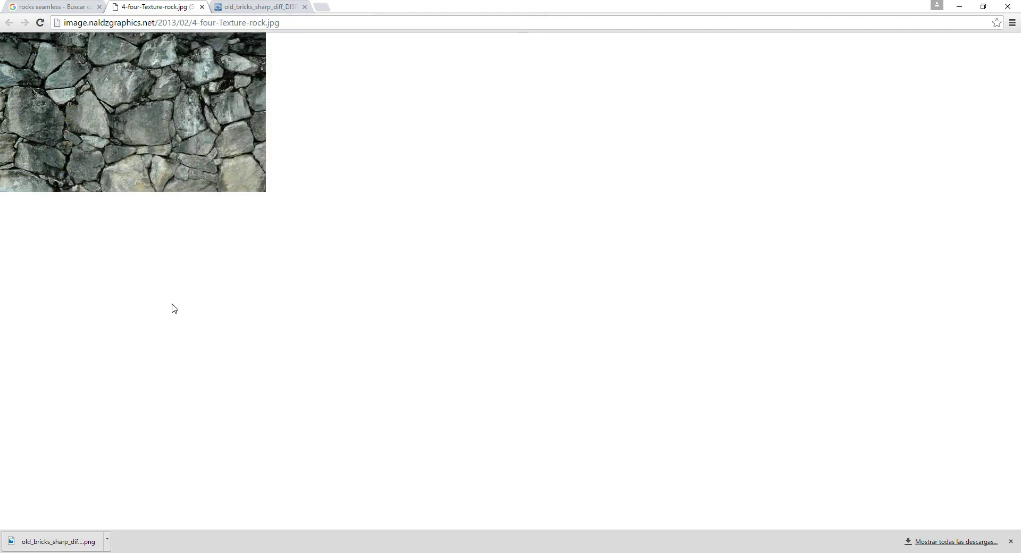
pyautogui.click(107, 539)
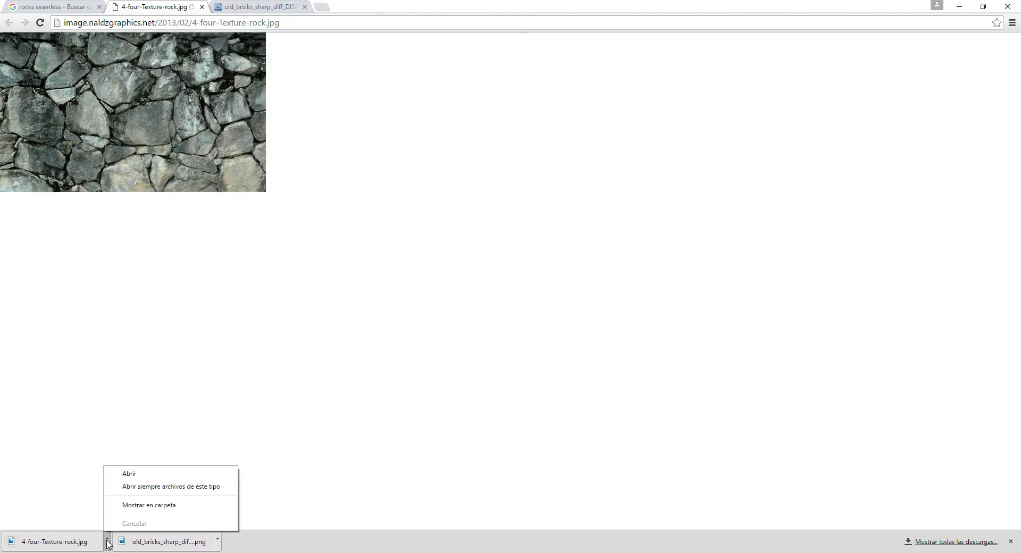
pyautogui.click(139, 505)
# Open 4-four-Texture-rock.jpg in Adobe Photoshop CC from its folder.
pyautogui.rightClick(319, 174)
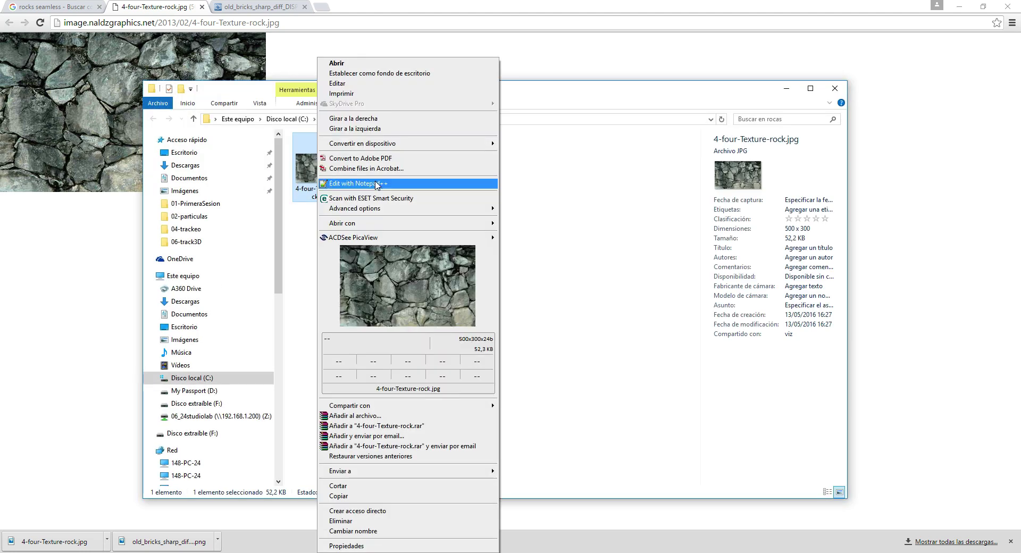
pyautogui.moveTo(400, 226)
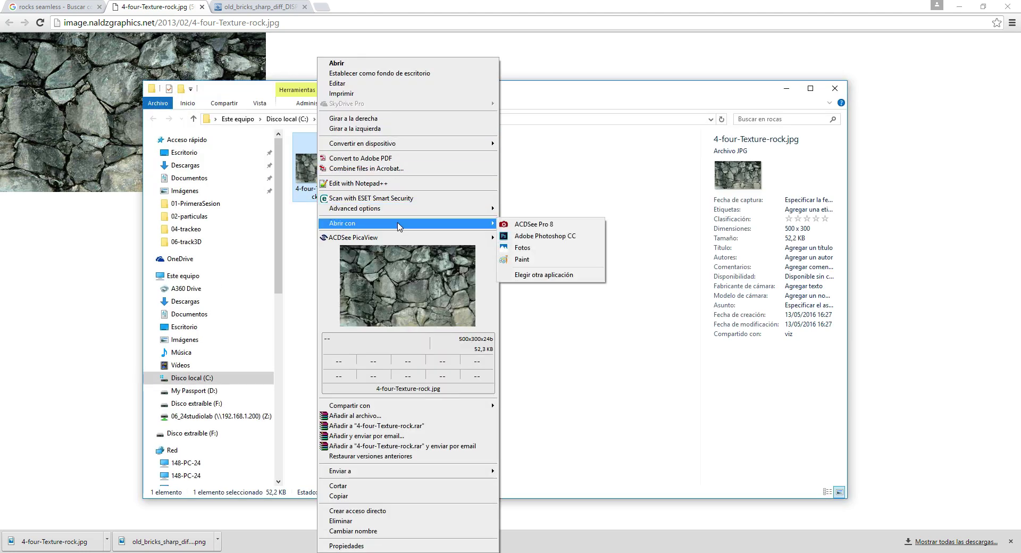
pyautogui.click(561, 235)
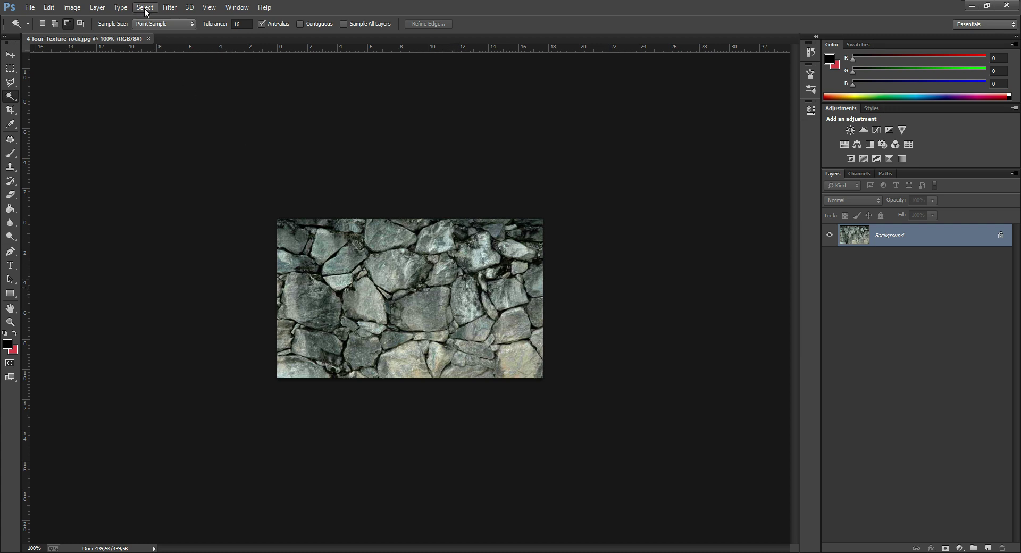
# Desaturate the rock photo to greyscale.
pyautogui.click(97, 8)
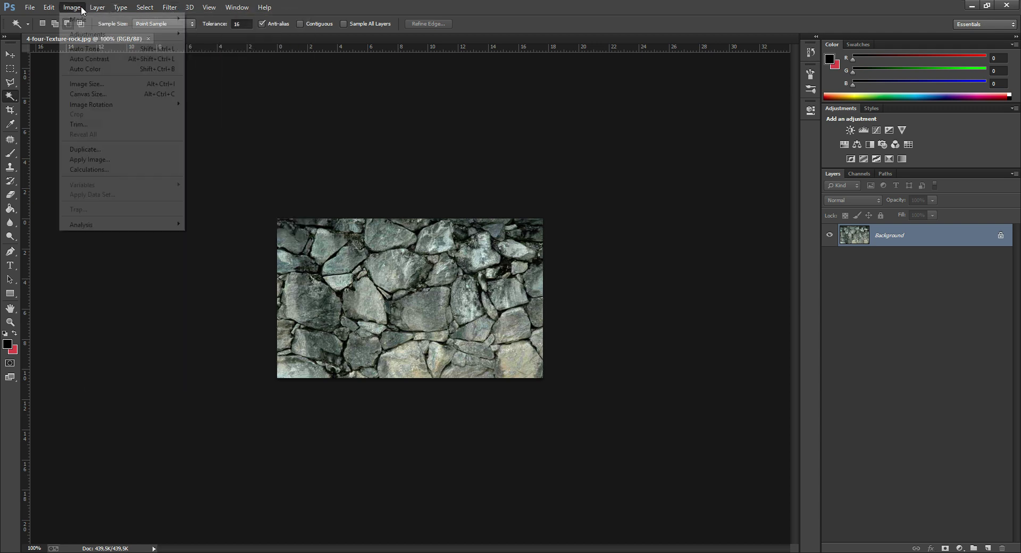
pyautogui.moveTo(85, 34)
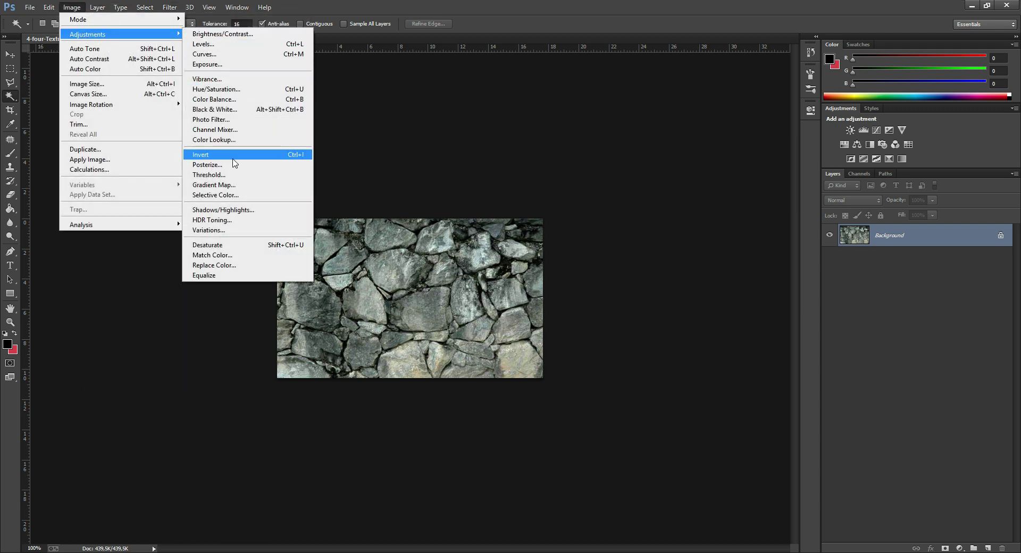
pyautogui.click(222, 245)
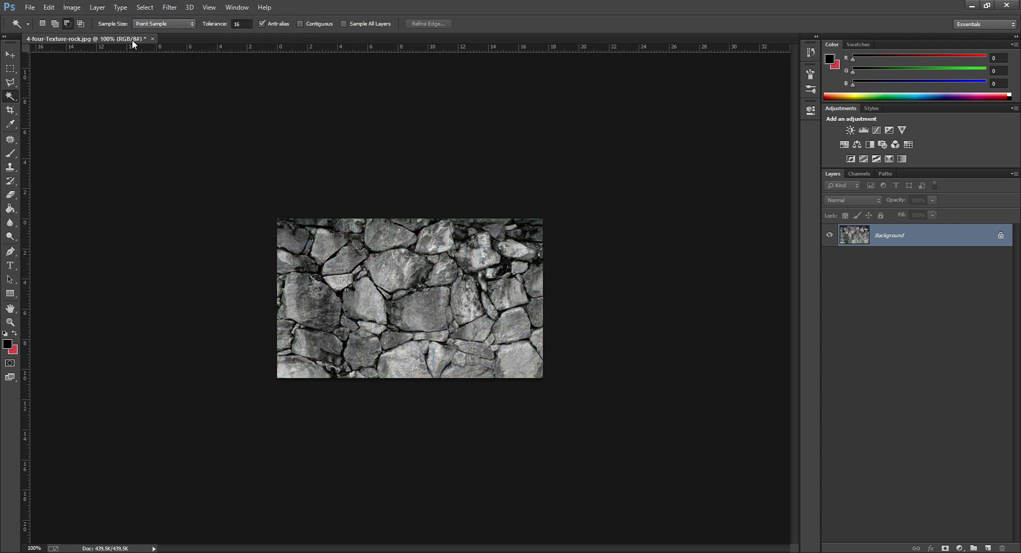
# Boost the grey rock image to Brightness 21 and Contrast 40.
pyautogui.click(87, 10)
pyautogui.moveTo(86, 34)
pyautogui.click(241, 34)
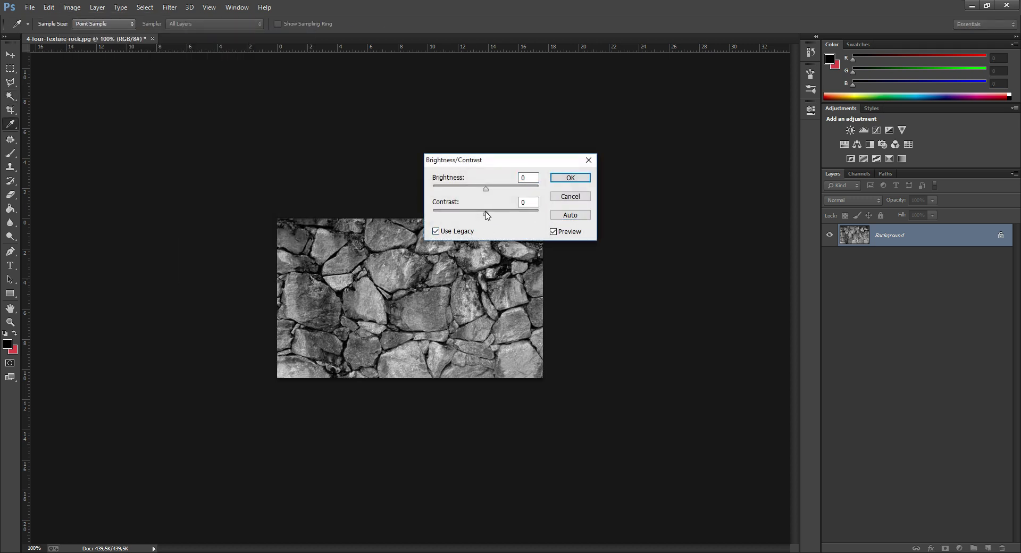
pyautogui.moveTo(486, 214)
pyautogui.mouseDown()
pyautogui.moveTo(507, 213)
pyautogui.moveTo(497, 189)
pyautogui.mouseUp()
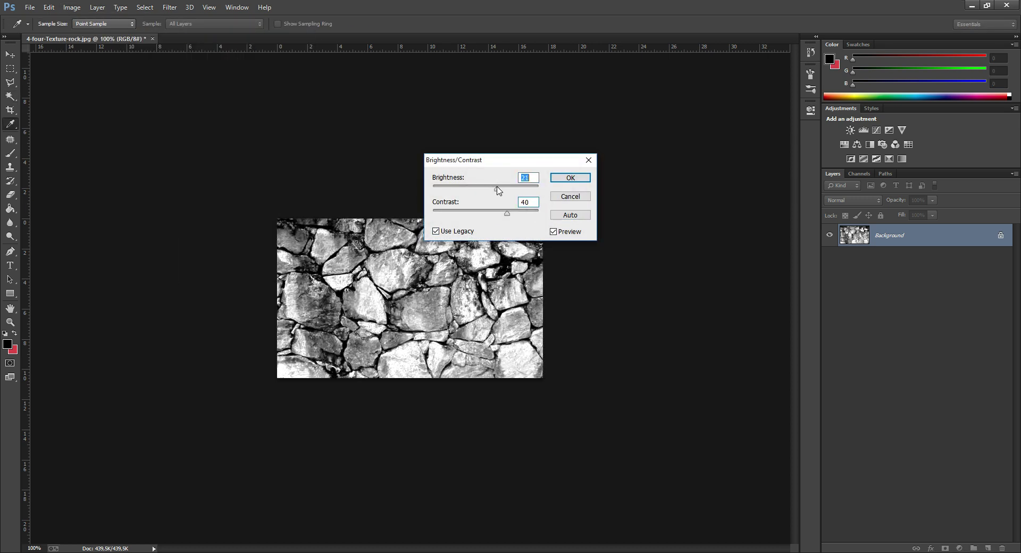
pyautogui.click(509, 213)
pyautogui.click(554, 181)
pyautogui.press('w')
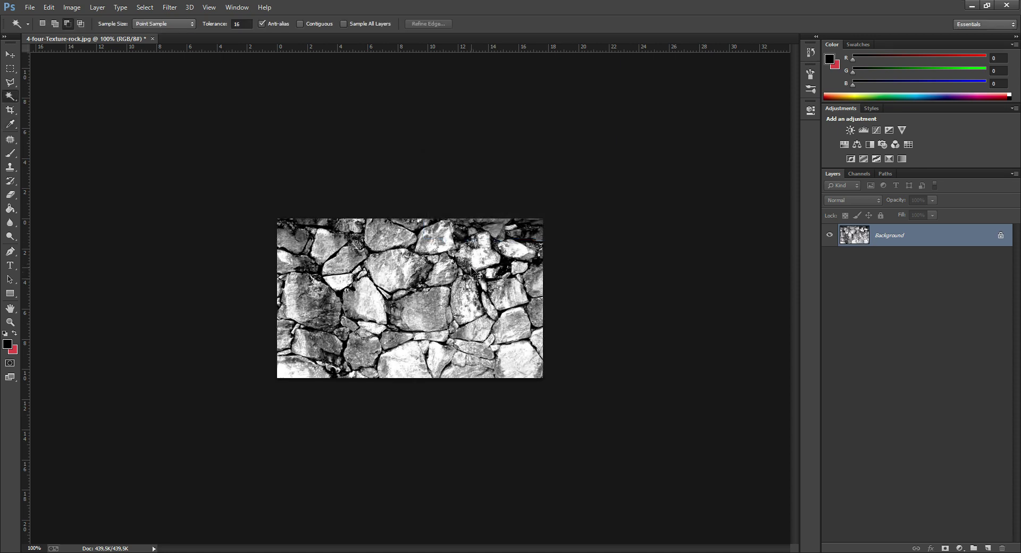
pyautogui.hotkey('ctrl', 'shift', 's')
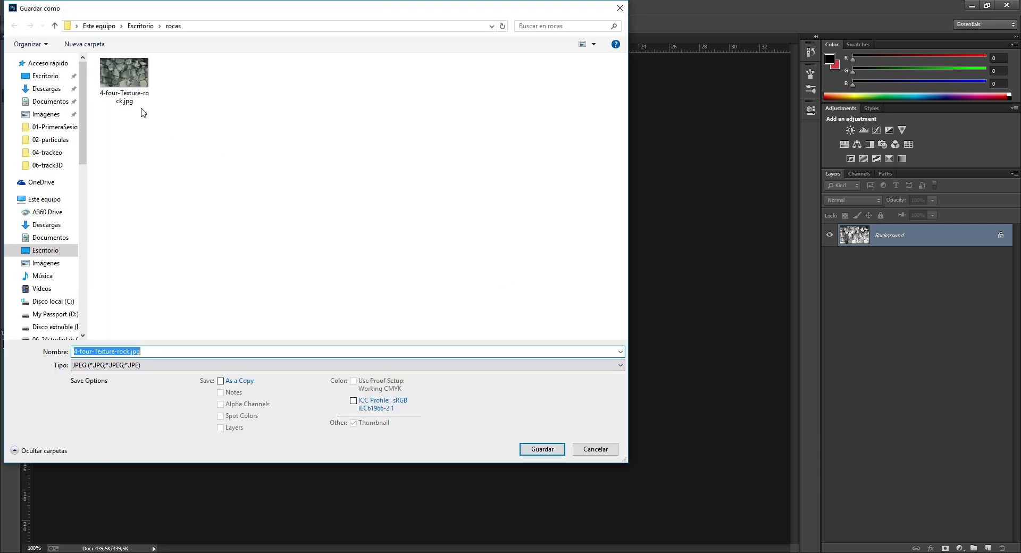
# Save the image as 4-four-Texture-rockdesplazamiento.jpg with default JPEG options, then return to Chrome.
pyautogui.click(133, 351)
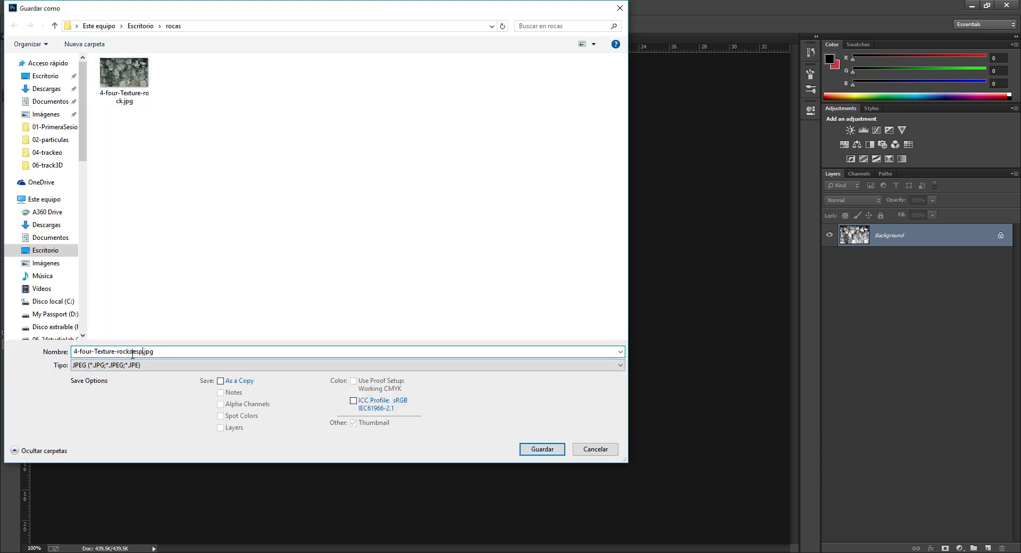
pyautogui.press('Return')
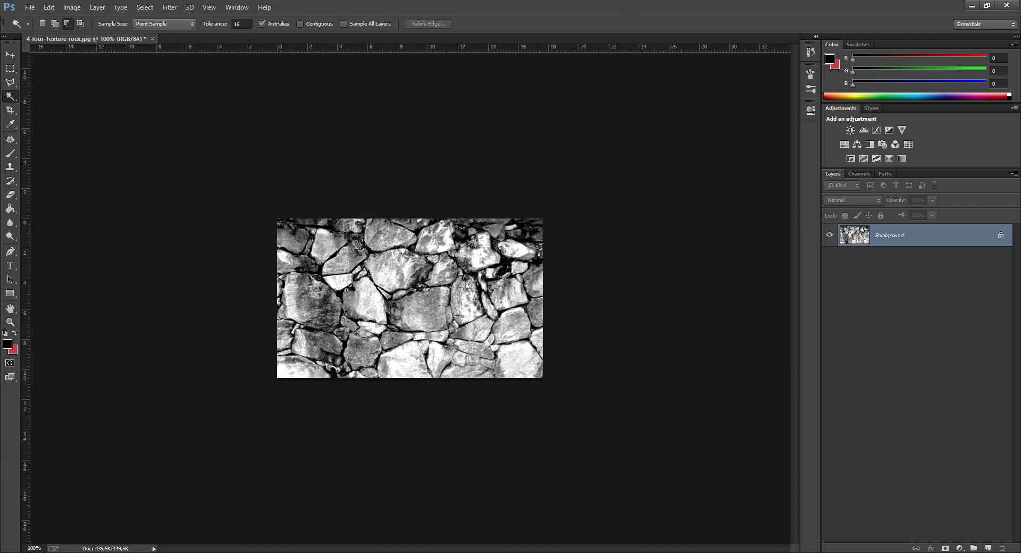
pyautogui.click(579, 157)
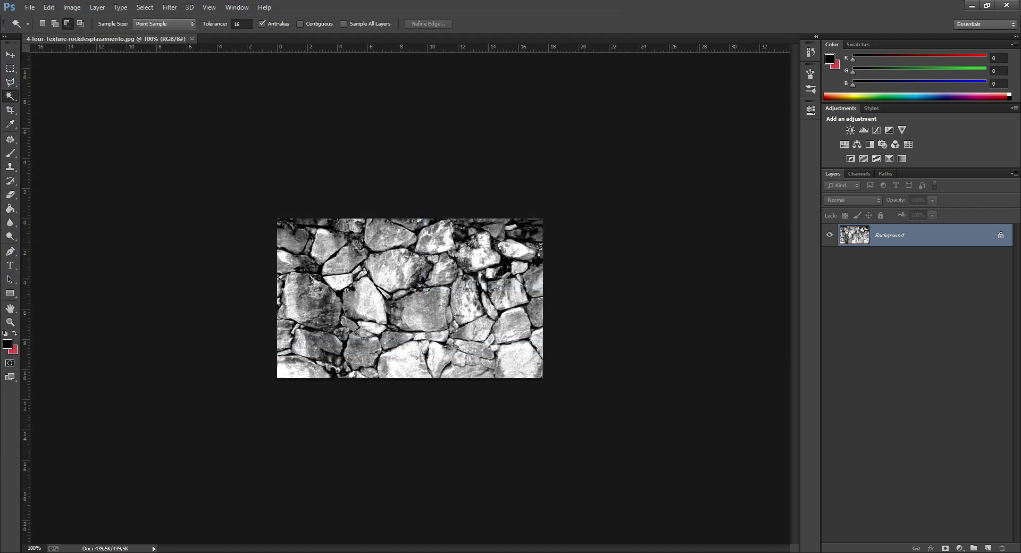
pyautogui.hotkey('alt', 'Tab')
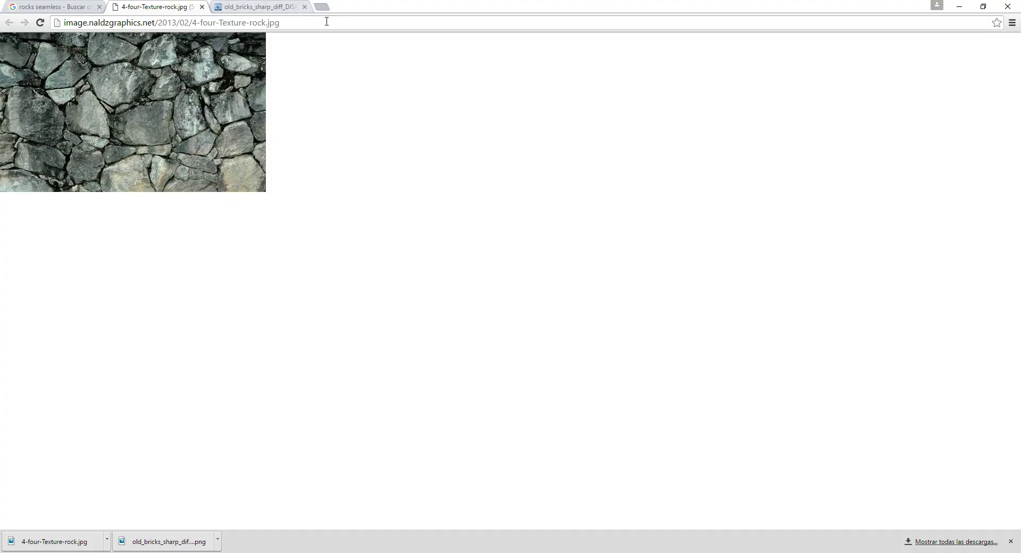
# Search 'normal map generator online' in a new tab and open the NormalMap-Online result.
pyautogui.hotkey('ctrl', 't')
pyautogui.write('normal map ')
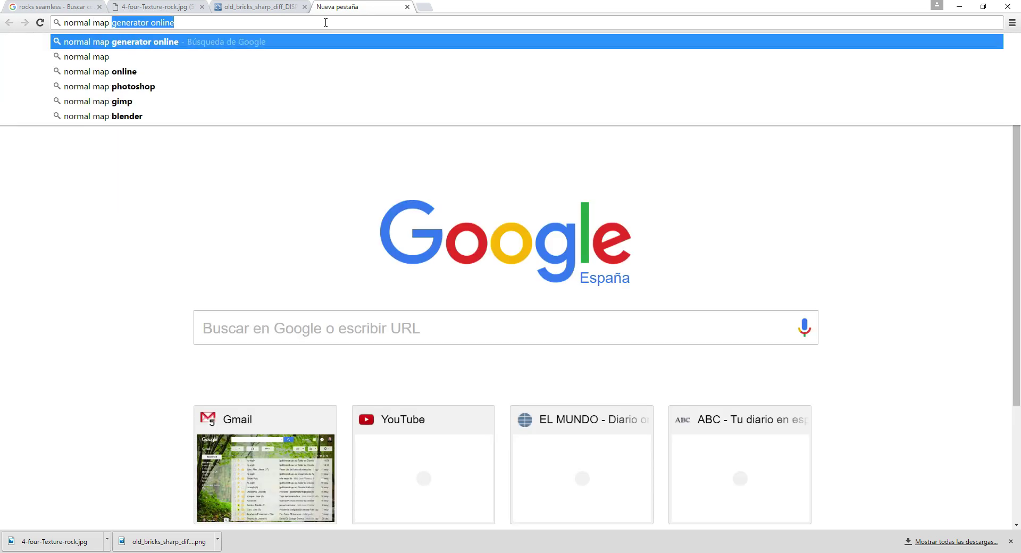
pyautogui.write('gene')
pyautogui.press('Return')
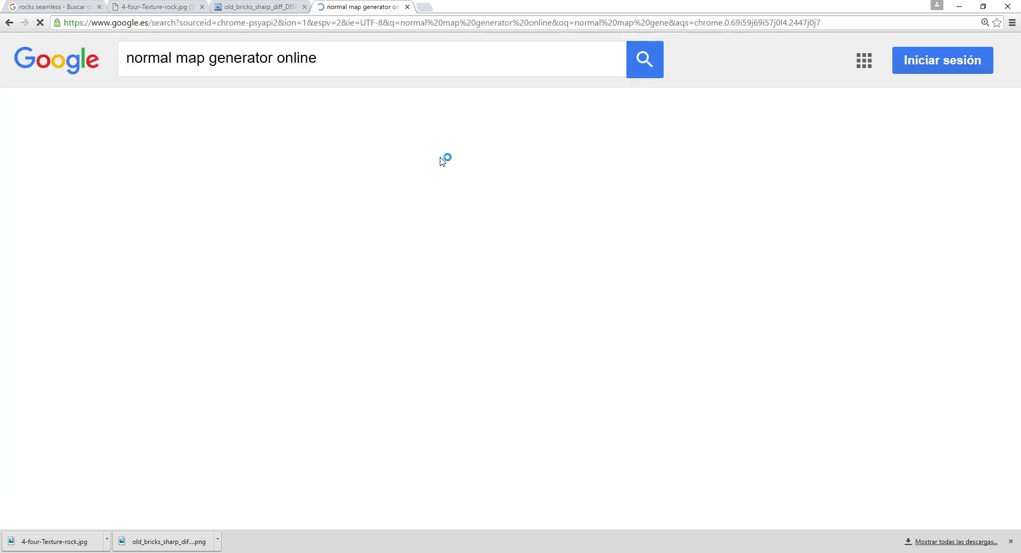
pyautogui.click(349, 220)
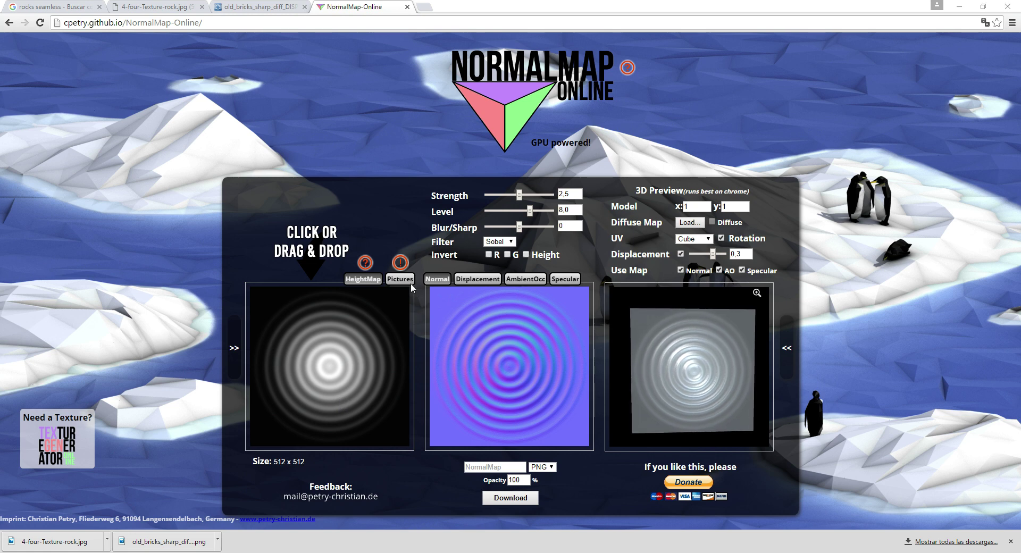
# Load the rock photo from the desktop rocas folder as NormalMap-Online's height map.
pyautogui.click(411, 284)
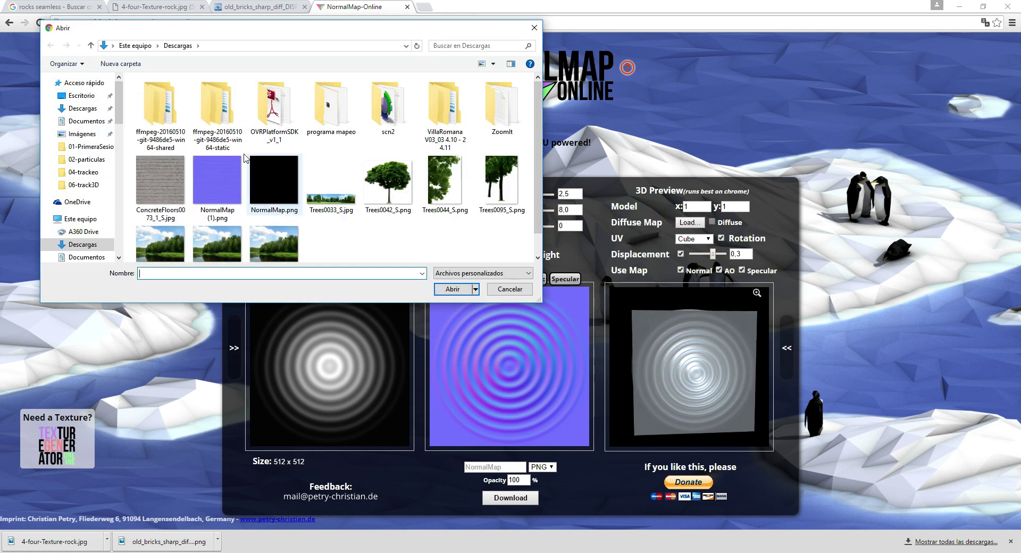
pyautogui.click(82, 96)
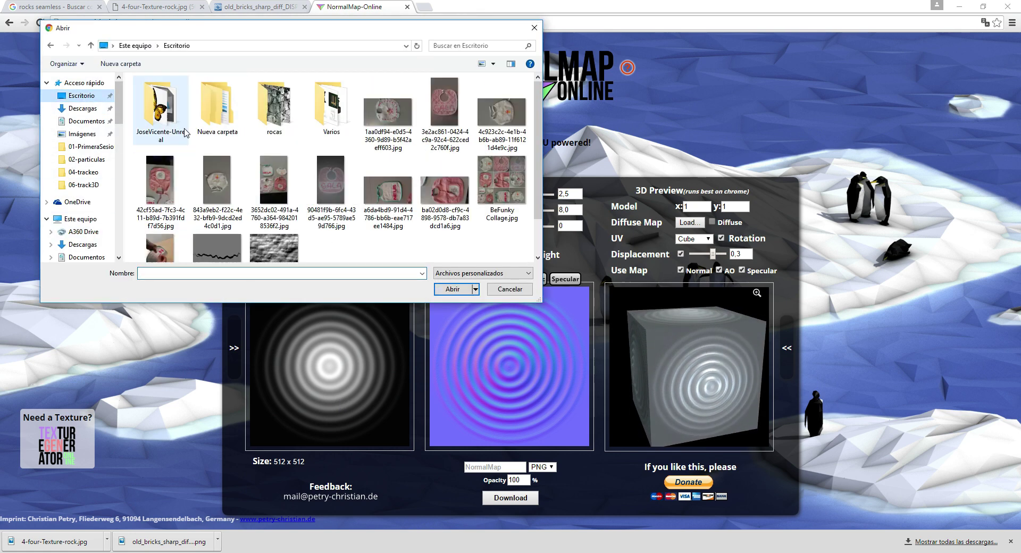
pyautogui.doubleClick(274, 107)
pyautogui.doubleClick(159, 107)
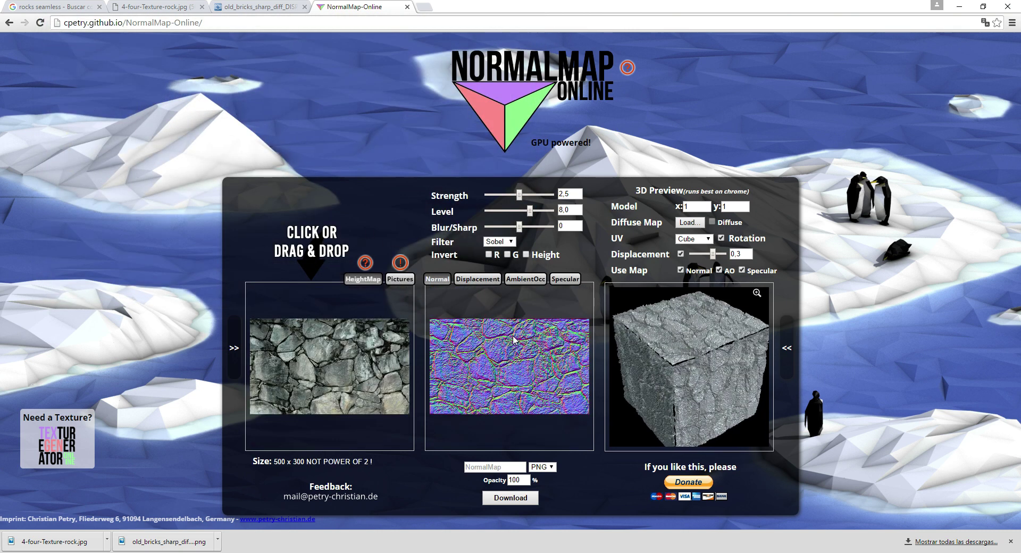
# Invert the height, lower strength to 0.36 and download the result as NormalMap (2).png.
pyautogui.click(527, 255)
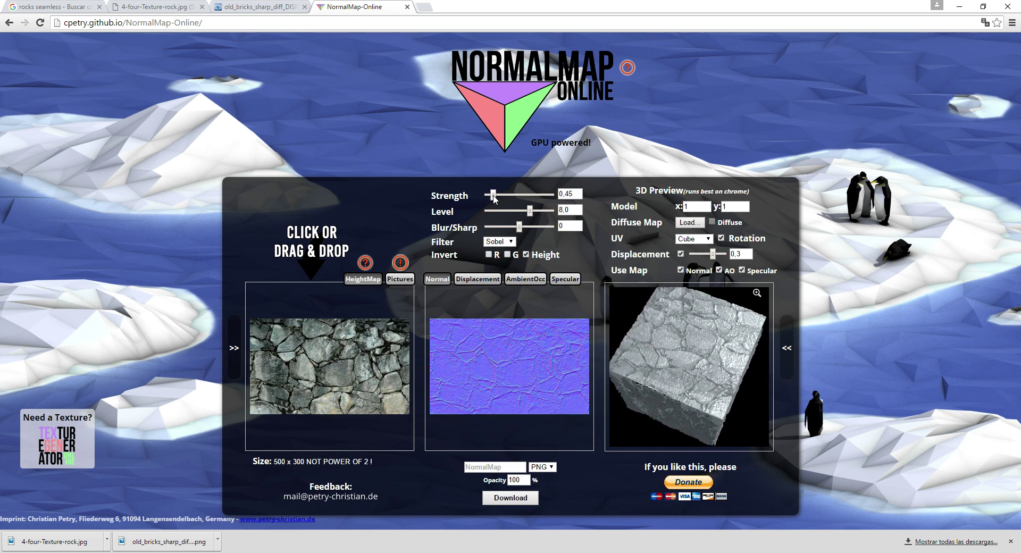
pyautogui.click(535, 502)
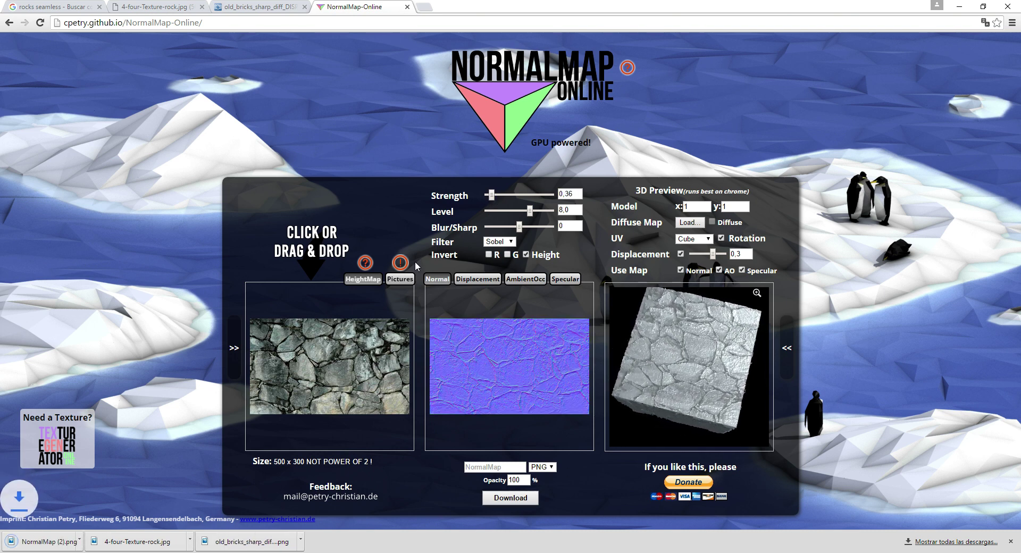
pyautogui.rightClick(100, 540)
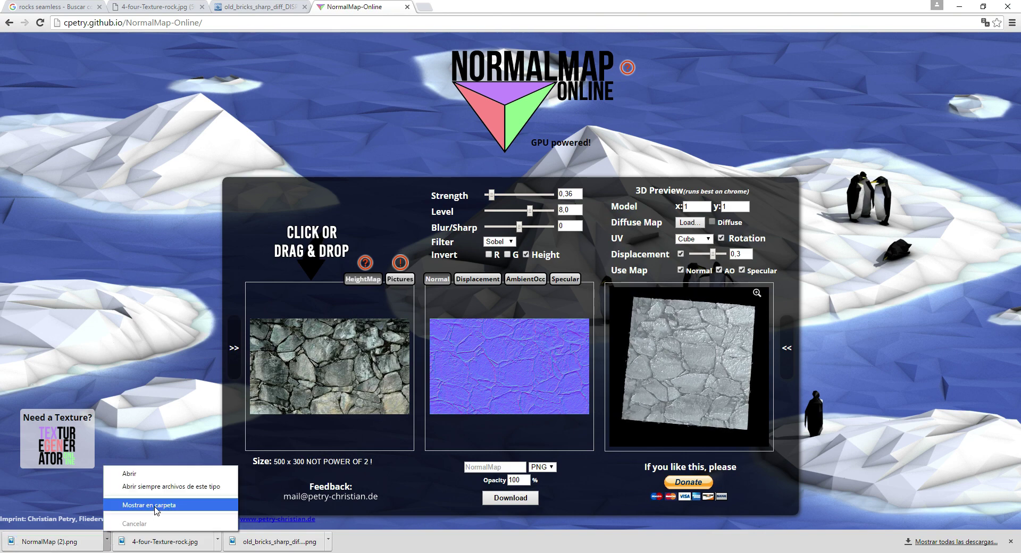
# Paste NormalMap (2).png into the desktop rocas folder and switch back to Unreal.
pyautogui.click(127, 507)
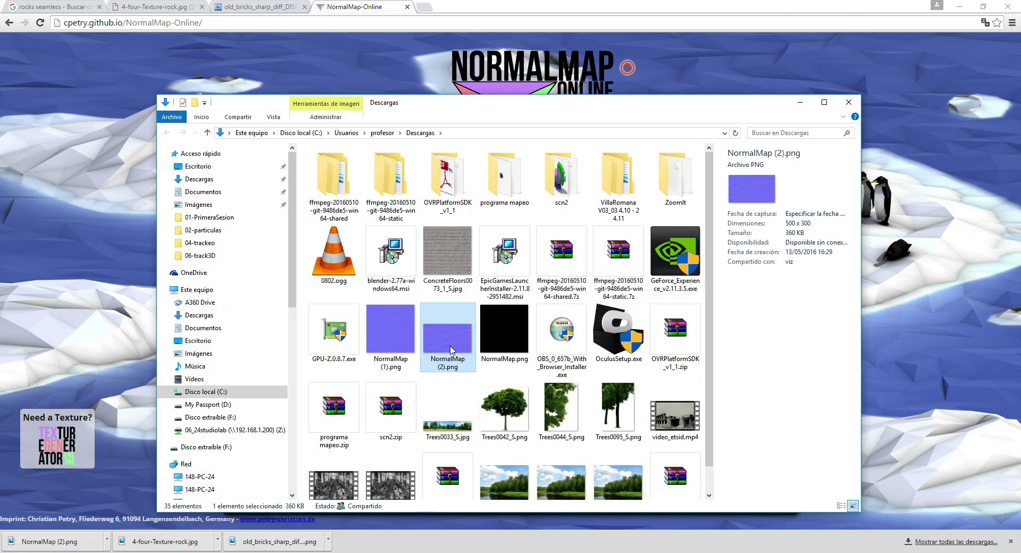
pyautogui.click(197, 166)
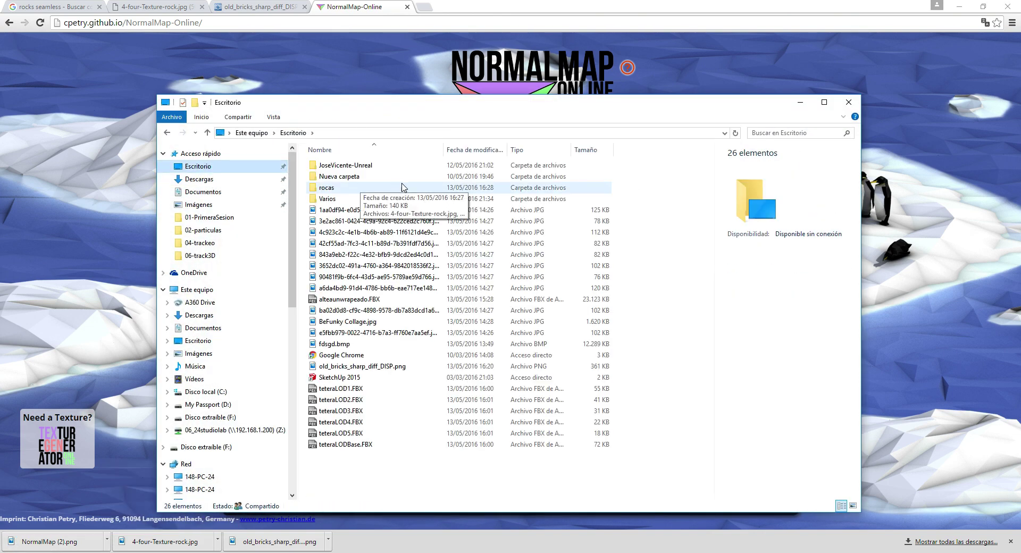
pyautogui.doubleClick(403, 188)
pyautogui.hotkey('ctrl', 'v')
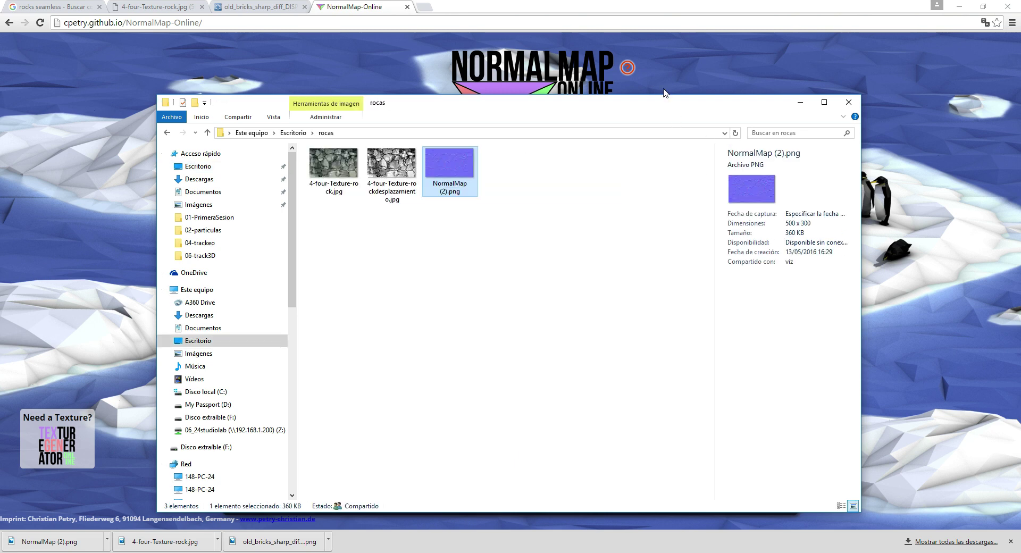
pyautogui.hotkey('alt', 'Tab')
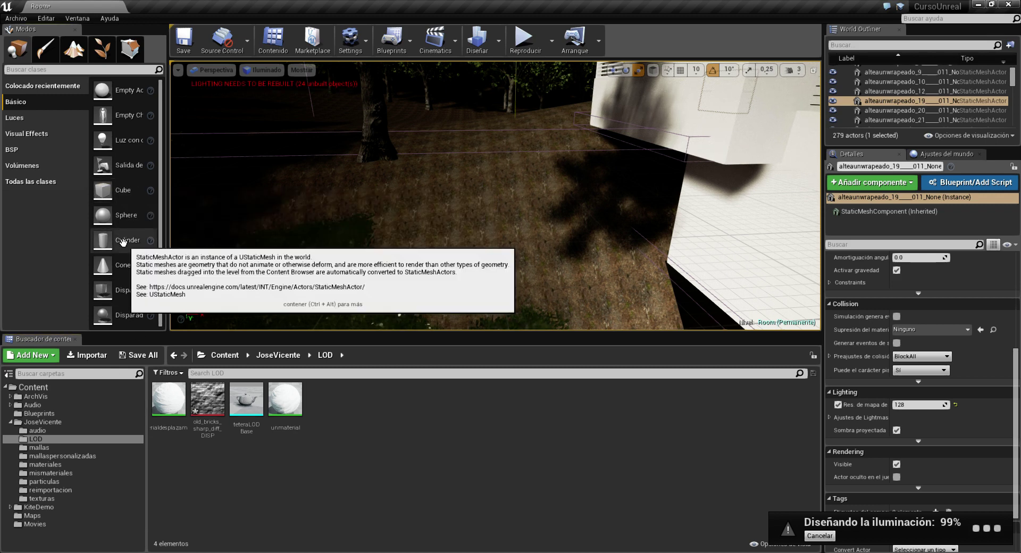
# Place a Cube in the level and stretch it wide and tall.
pyautogui.moveTo(106, 191); pyautogui.dragTo(514, 269)
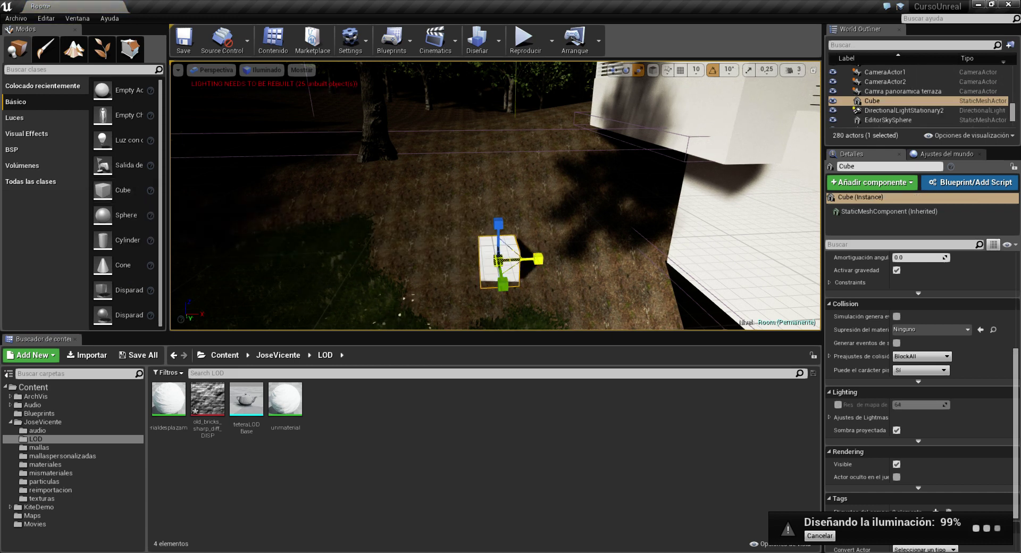
pyautogui.moveTo(512, 242); pyautogui.dragTo(563, 242)
pyautogui.moveTo(498, 223); pyautogui.dragTo(499, 170)
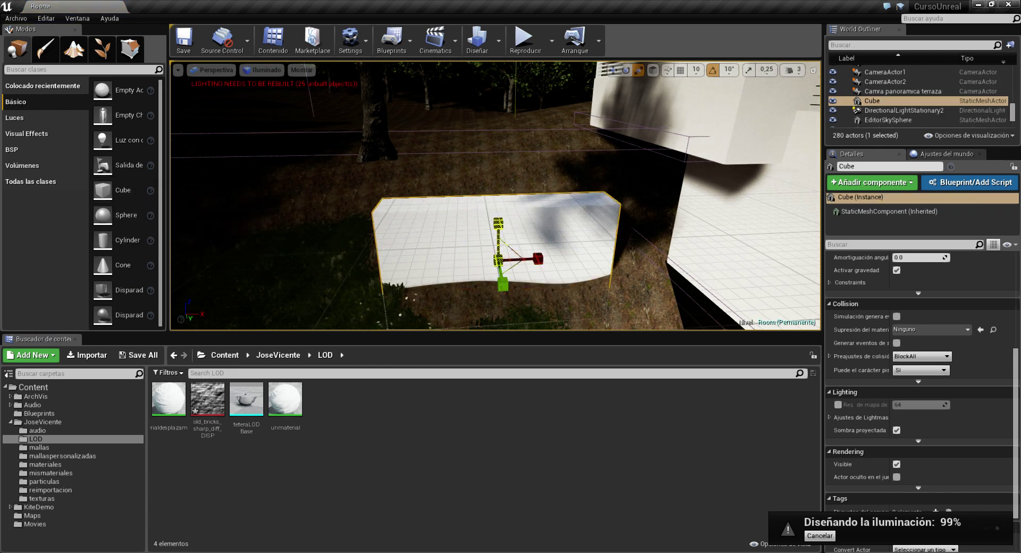
pyautogui.moveTo(495, 202)
pyautogui.mouseDown(button='right')
pyautogui.moveTo(494, 255)
pyautogui.moveTo(453, 248)
pyautogui.mouseUp(button='right')
# Rotate the cube -20 degrees, move it toward the camera and tilt it 10 degrees.
pyautogui.press('e')
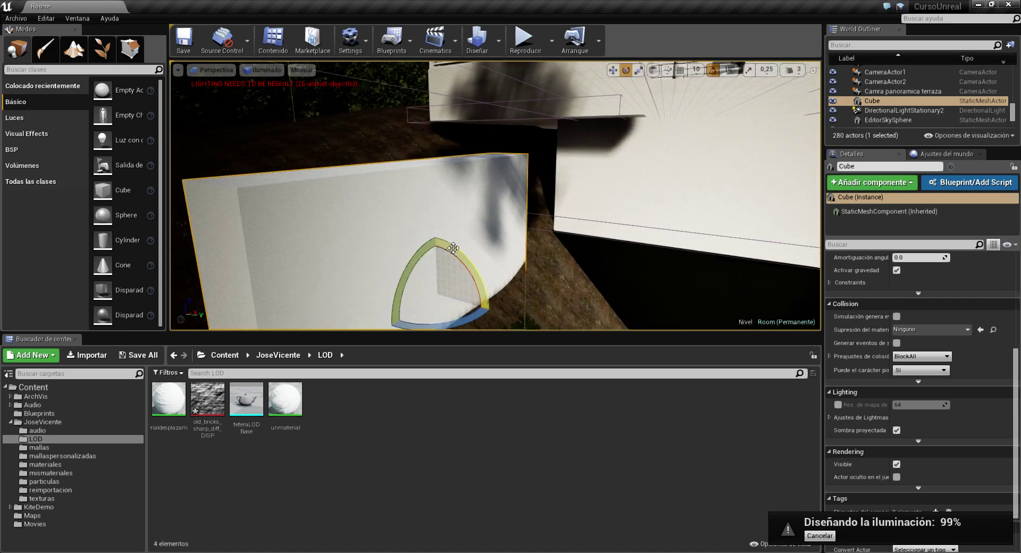
pyautogui.moveTo(443, 245); pyautogui.dragTo(426, 249)
pyautogui.press('w')
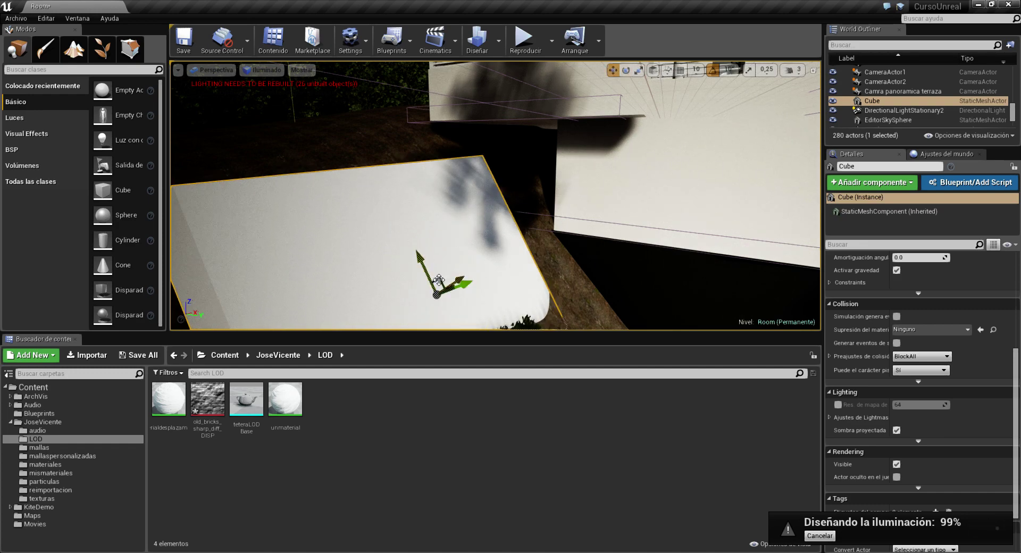
pyautogui.moveTo(439, 281); pyautogui.dragTo(527, 270, button='right')
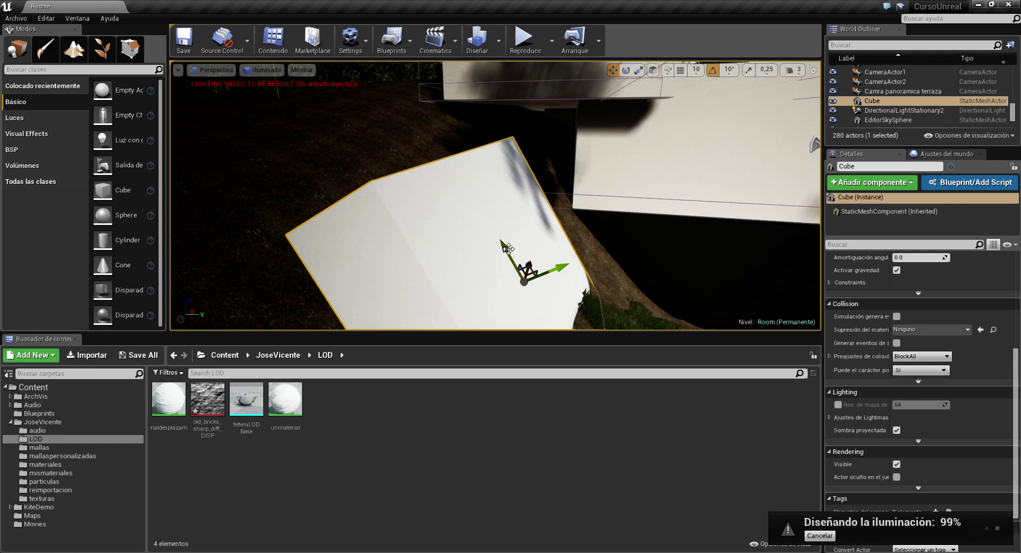
pyautogui.moveTo(508, 248)
pyautogui.mouseDown()
pyautogui.moveTo(532, 227)
pyautogui.moveTo(496, 256)
pyautogui.moveTo(509, 229)
pyautogui.mouseUp()
pyautogui.press('e')
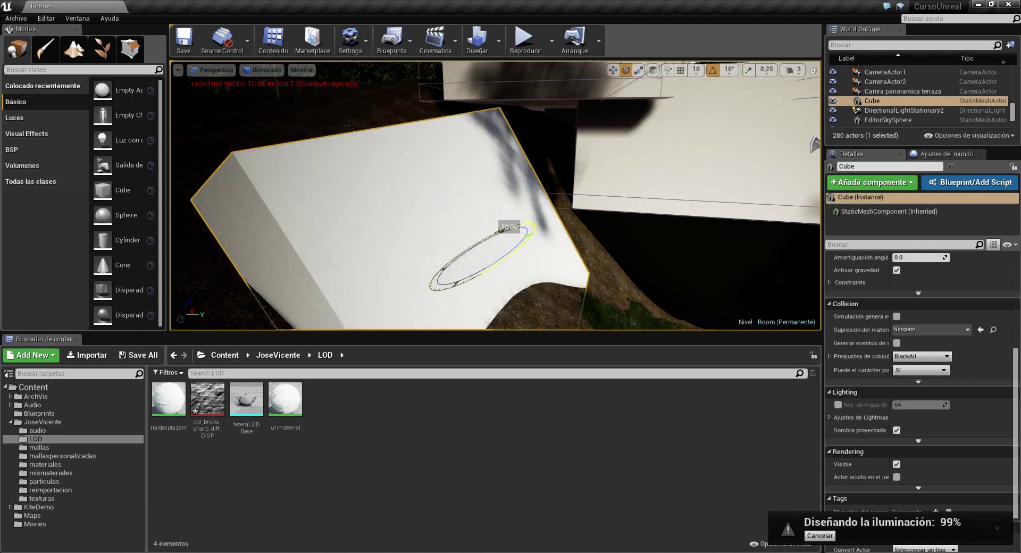
pyautogui.moveTo(509, 229); pyautogui.dragTo(402, 376, button='right')
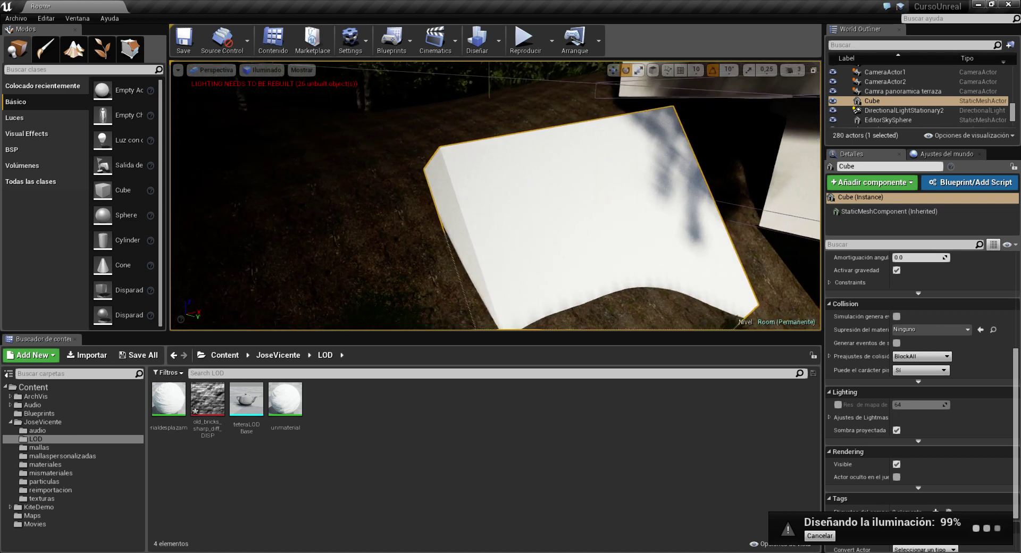
# Create a new material named paredederocas in the LOD folder.
pyautogui.rightClick(406, 414)
pyautogui.click(458, 254)
pyautogui.write('parededer')
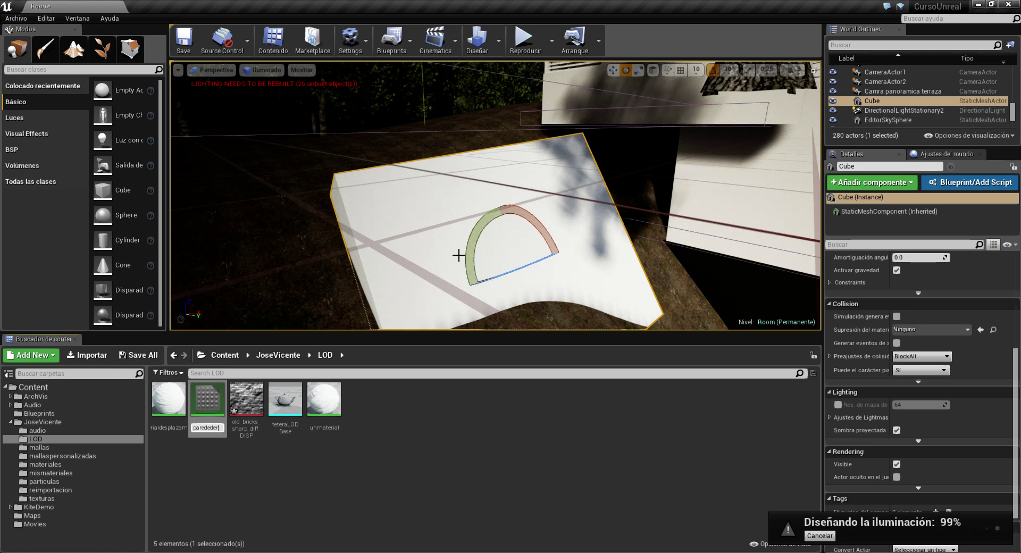
pyautogui.write('ocas')
pyautogui.press('Return')
# Import the rock photo, displacement map and normal map from the rocas folder.
pyautogui.click(353, 393)
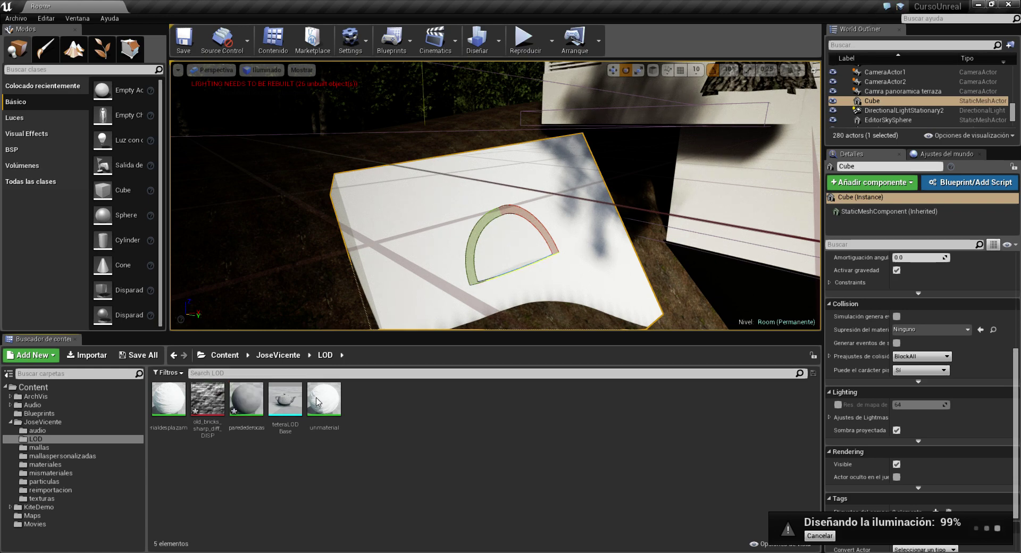
pyautogui.click(93, 360)
pyautogui.doubleClick(332, 99)
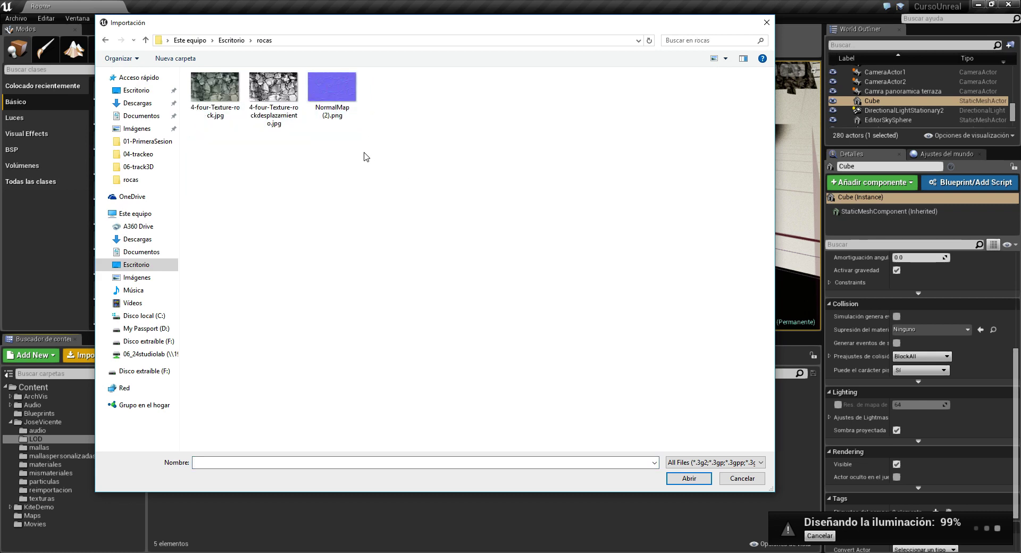
pyautogui.hotkey('ctrl', 'a')
pyautogui.click(689, 478)
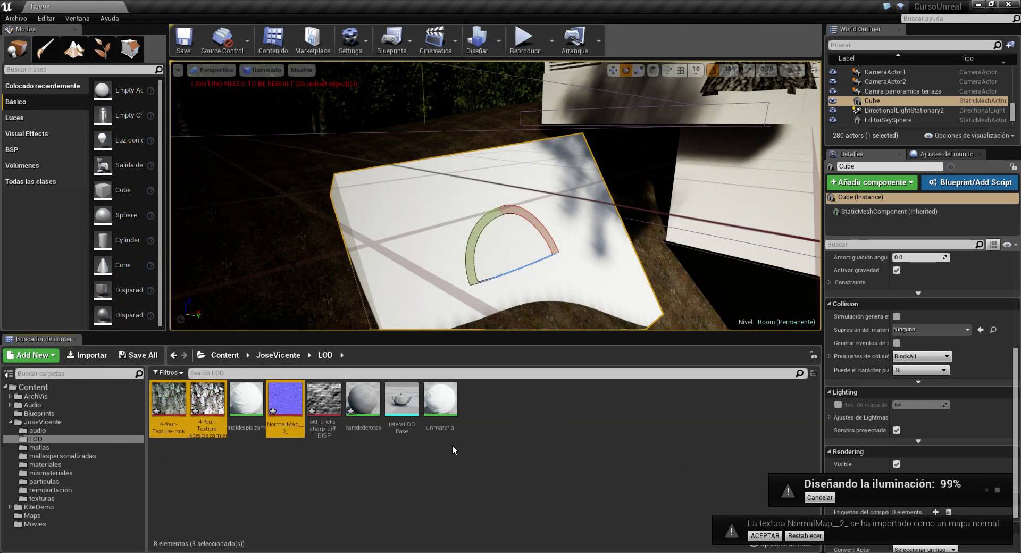
# Open paredederocas and drag the rock, displacement and NormalMap_2 textures into its graph.
pyautogui.click(394, 466)
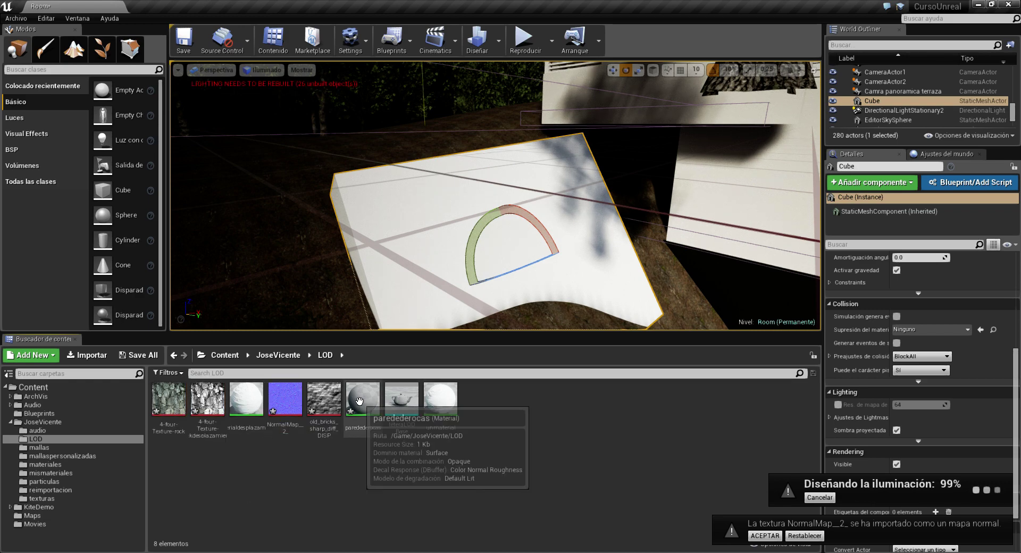
pyautogui.doubleClick(359, 400)
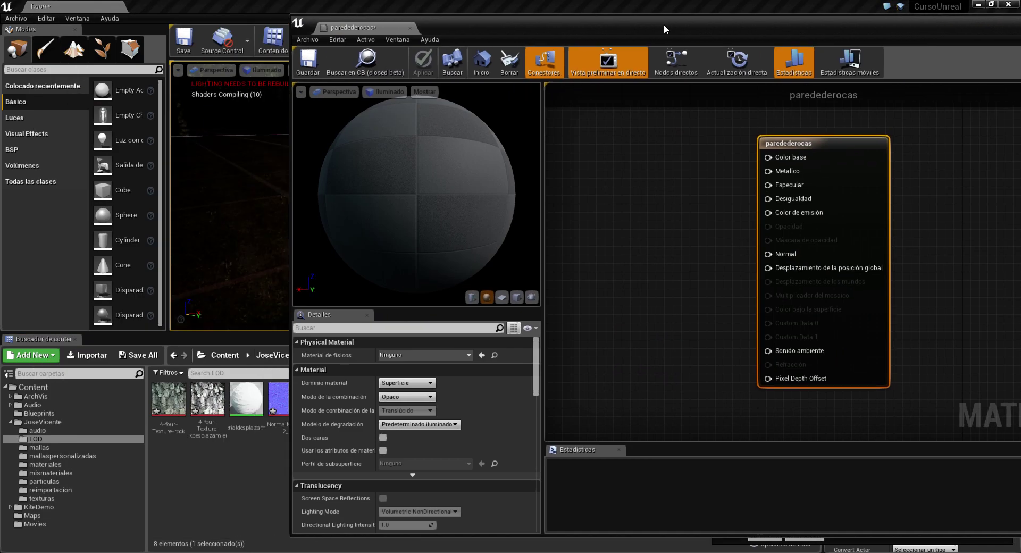
pyautogui.moveTo(663, 29); pyautogui.dragTo(774, 30)
pyautogui.moveTo(322, 404); pyautogui.dragTo(301, 426)
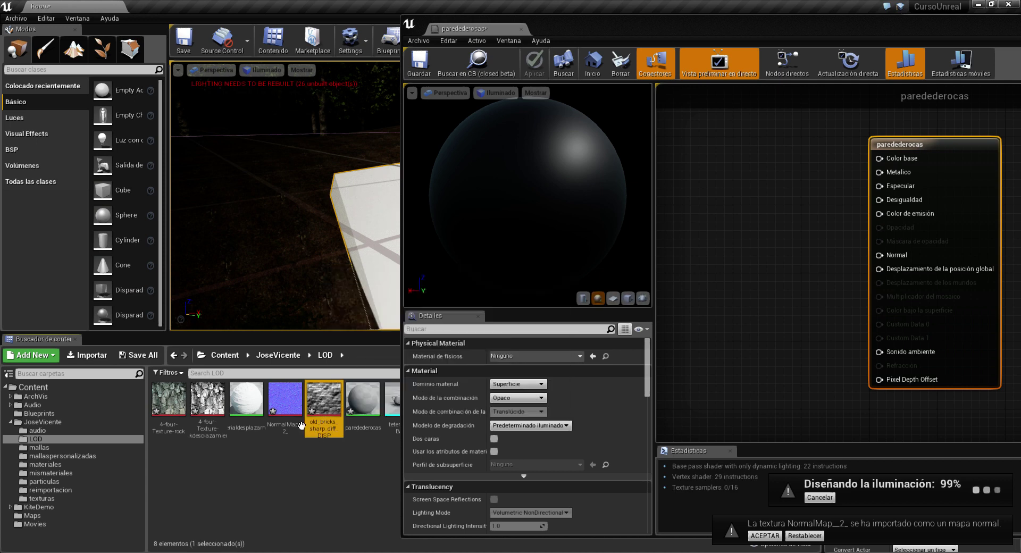
pyautogui.click(169, 404)
pyautogui.keyDown('ctrl'); pyautogui.click(204, 421); pyautogui.keyUp('ctrl')
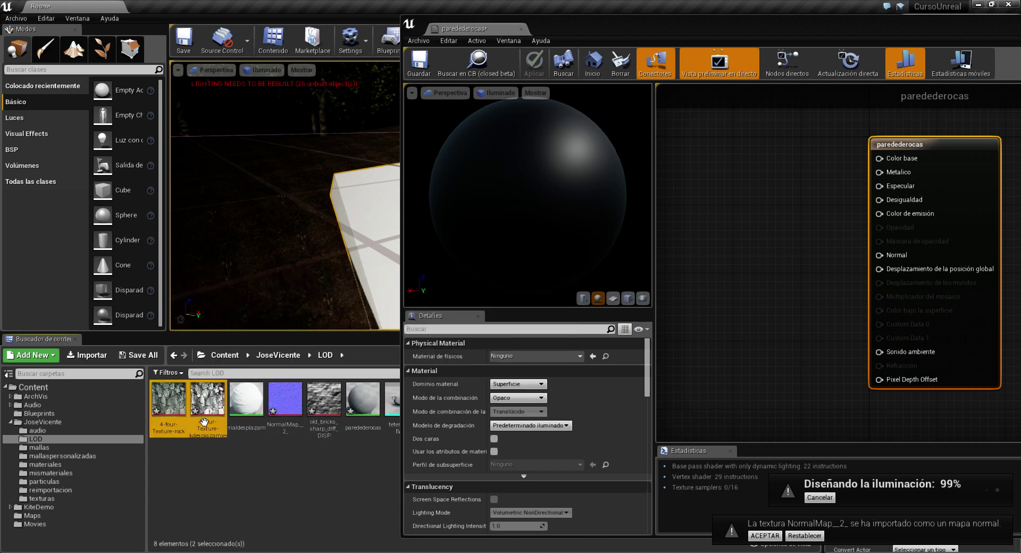
pyautogui.moveTo(204, 422); pyautogui.dragTo(715, 213)
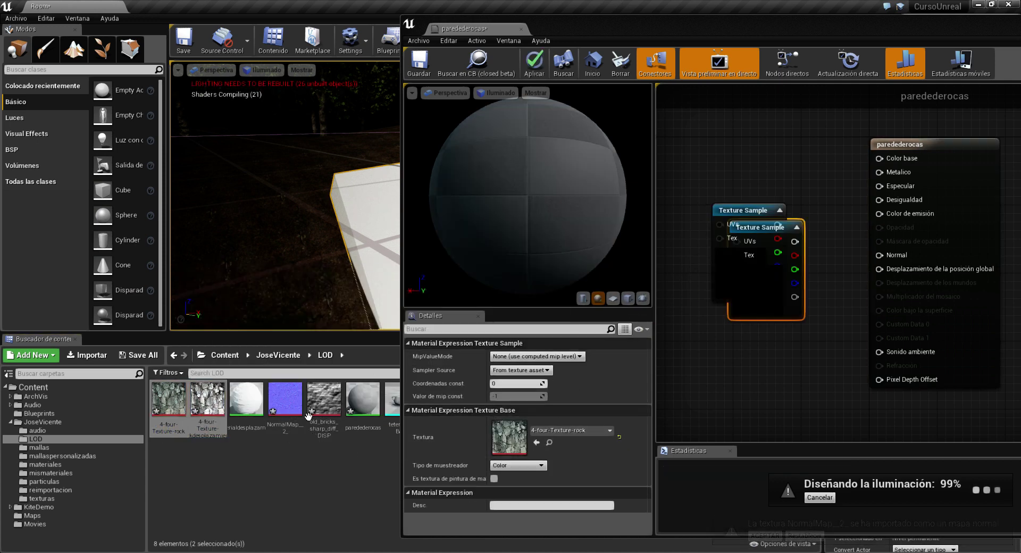
pyautogui.moveTo(285, 400); pyautogui.dragTo(769, 337)
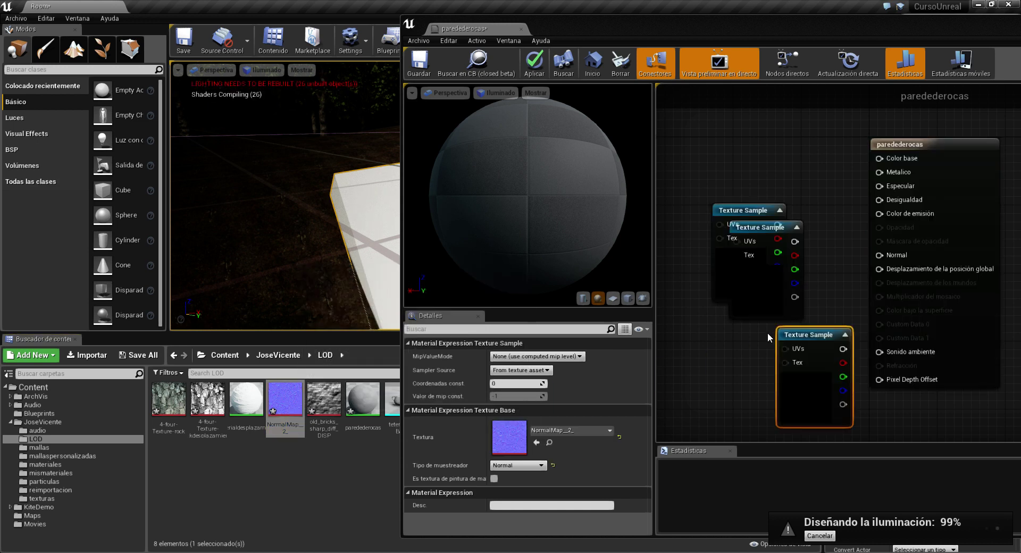
# Spread out the overlapping texture nodes and add a 0 constant node.
pyautogui.doubleClick(795, 39)
pyautogui.moveTo(392, 185); pyautogui.dragTo(448, 277, button='right')
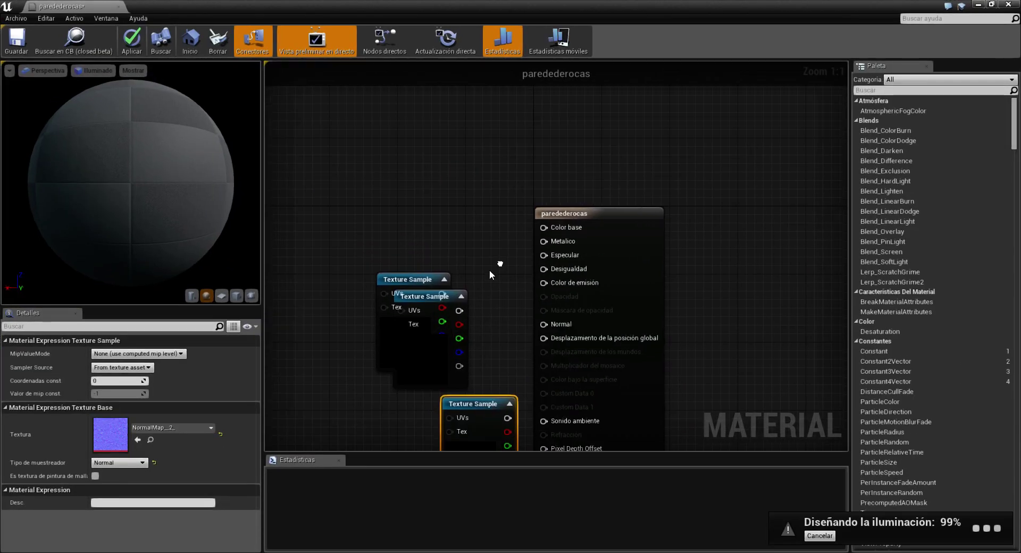
pyautogui.moveTo(411, 268); pyautogui.dragTo(404, 196)
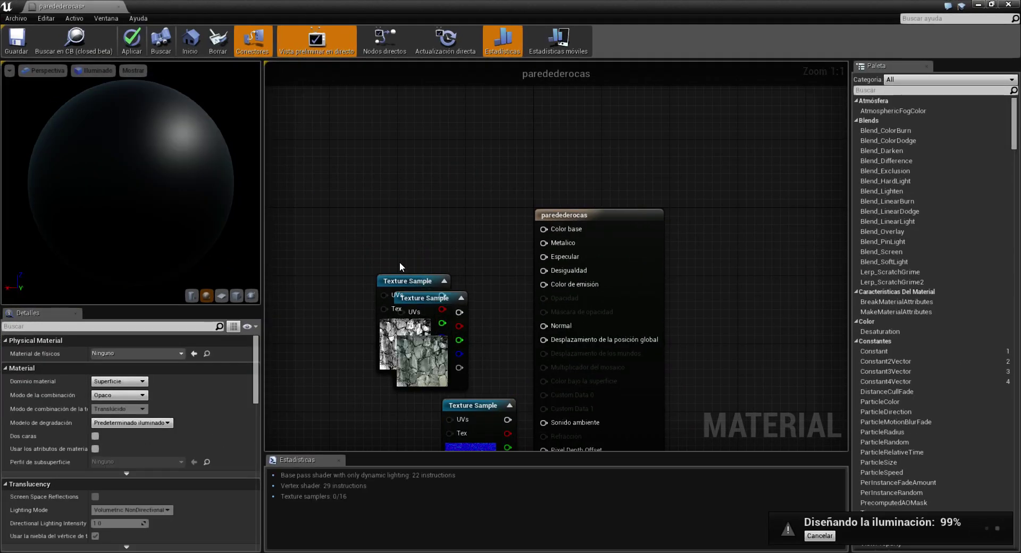
pyautogui.moveTo(452, 344)
pyautogui.mouseDown()
pyautogui.moveTo(421, 218)
pyautogui.moveTo(545, 234)
pyautogui.mouseUp()
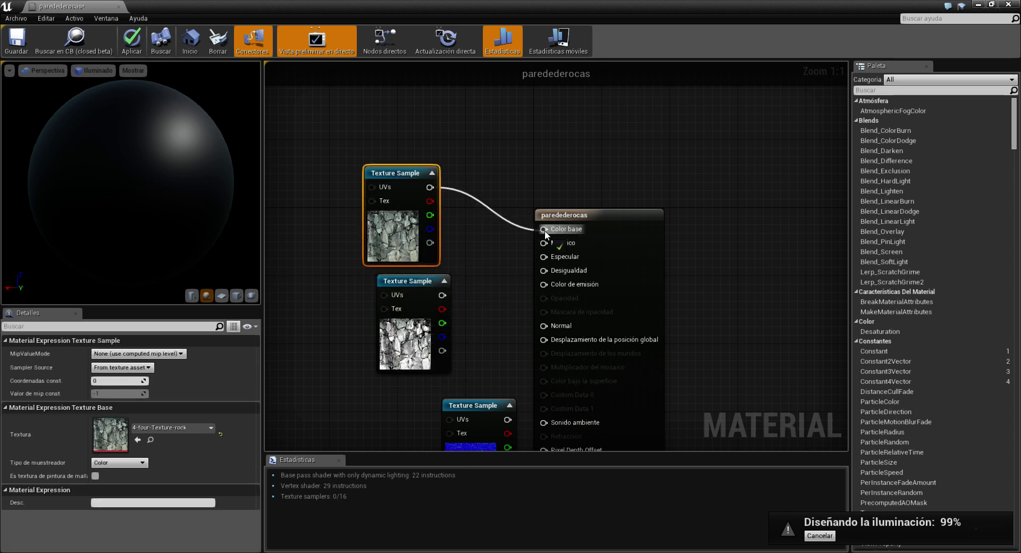
pyautogui.moveTo(408, 280); pyautogui.dragTo(325, 326)
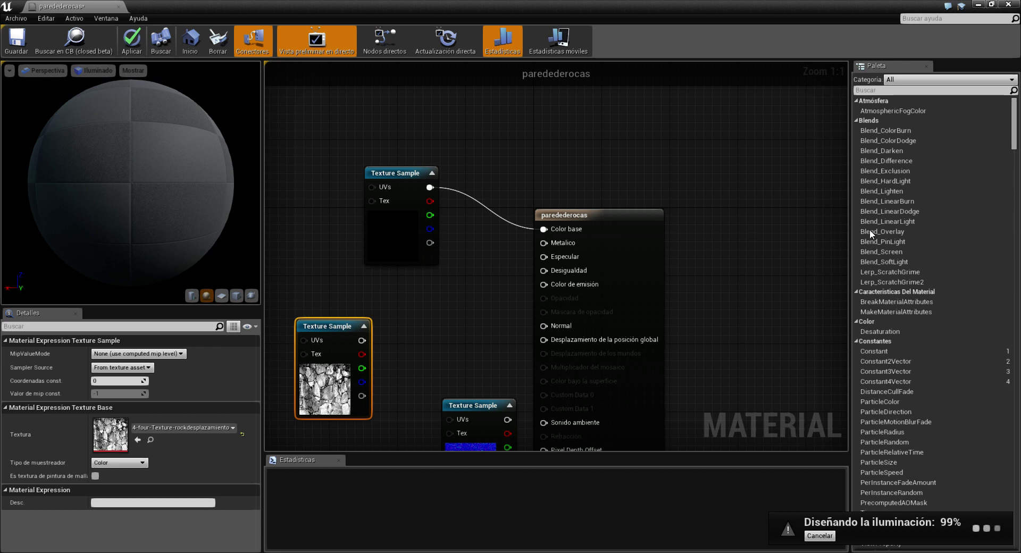
pyautogui.moveTo(883, 352)
pyautogui.mouseDown()
pyautogui.moveTo(460, 305)
pyautogui.moveTo(544, 256)
pyautogui.mouseUp()
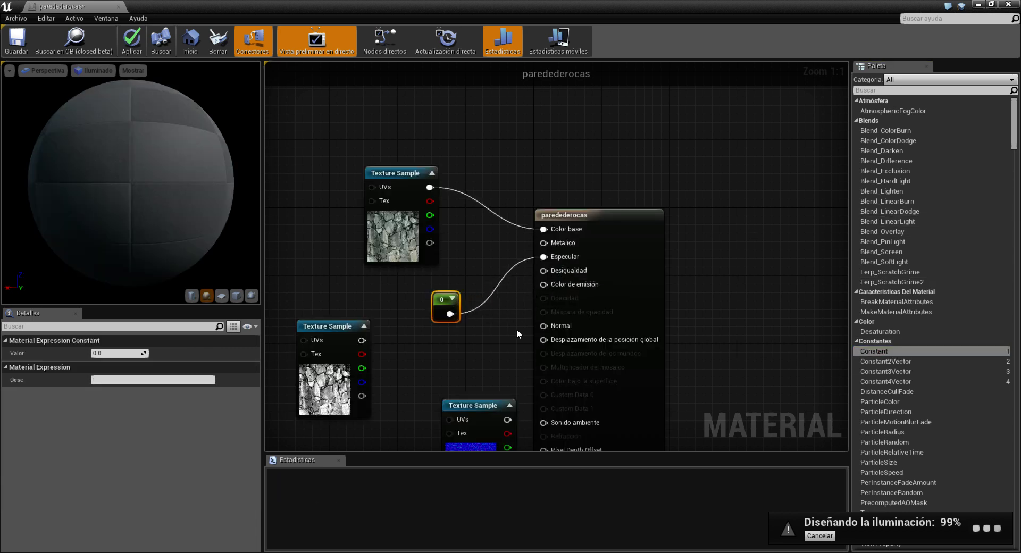
pyautogui.moveTo(405, 191); pyautogui.dragTo(388, 148)
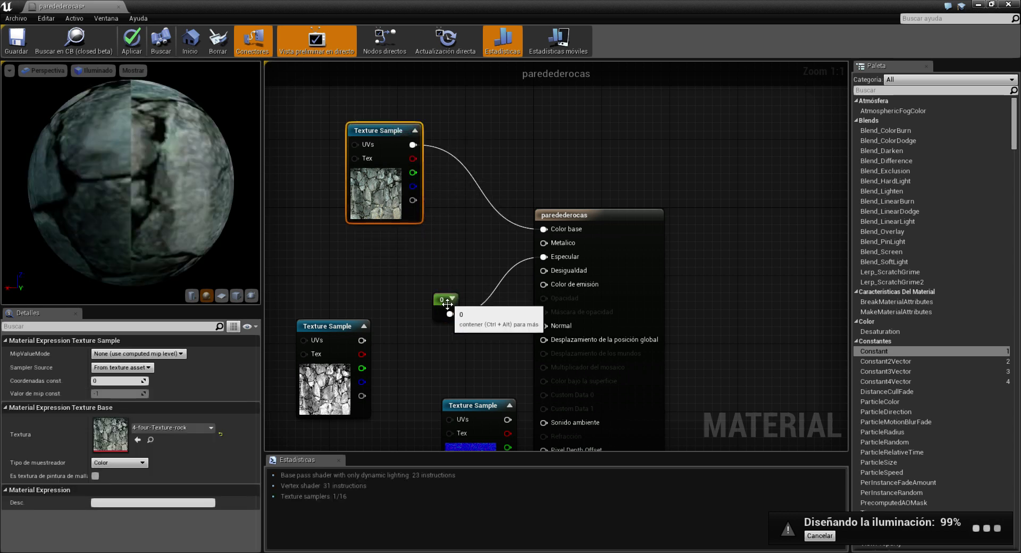
pyautogui.moveTo(442, 301); pyautogui.dragTo(357, 253)
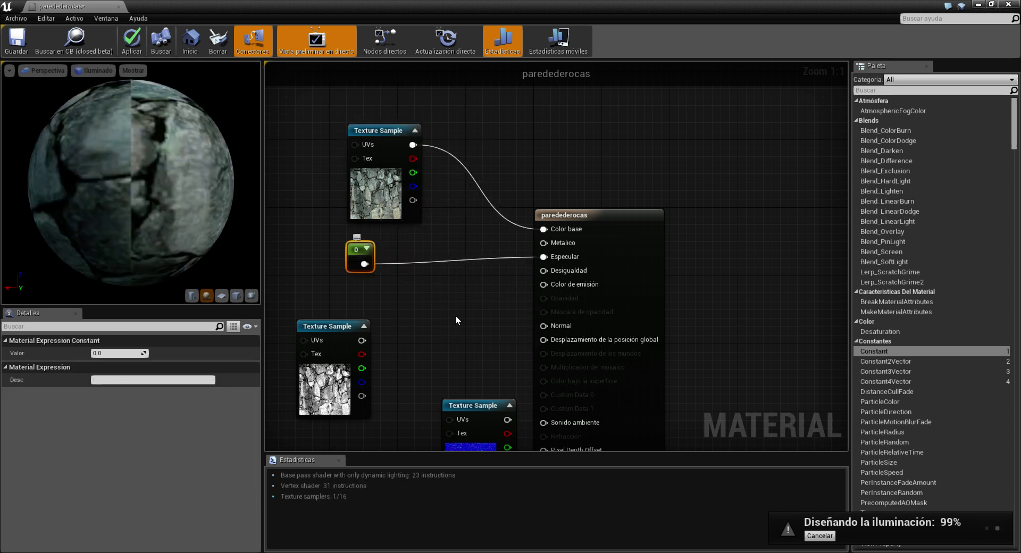
# Rearrange the texture nodes and connect NormalMap_2 to the Normal input.
pyautogui.moveTo(339, 331); pyautogui.dragTo(397, 306)
pyautogui.moveTo(429, 352); pyautogui.dragTo(423, 242, button='right')
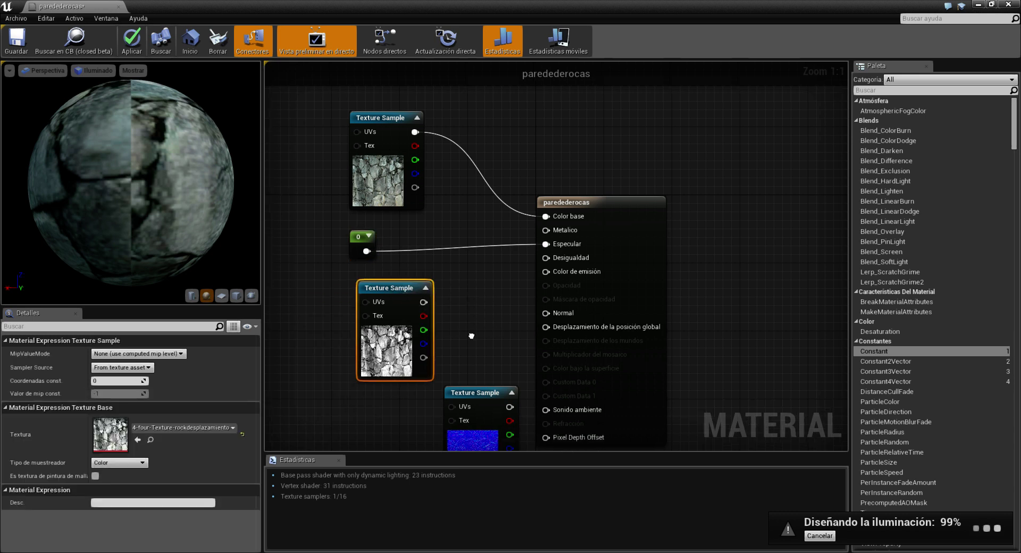
pyautogui.moveTo(449, 296)
pyautogui.mouseDown()
pyautogui.moveTo(379, 318)
pyautogui.moveTo(538, 215)
pyautogui.mouseUp()
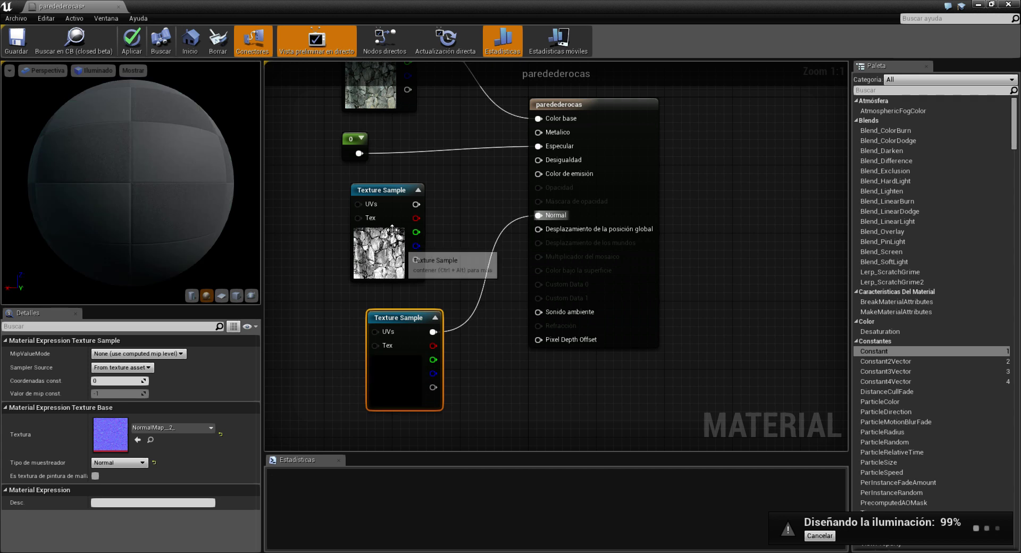
pyautogui.moveTo(384, 193); pyautogui.dragTo(325, 329)
pyautogui.moveTo(404, 317); pyautogui.dragTo(352, 198)
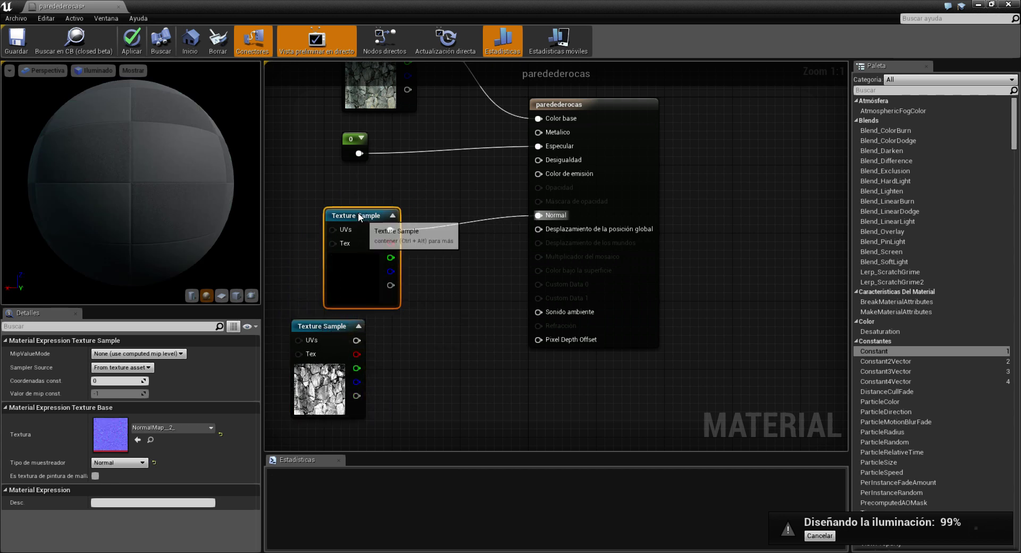
# Set the material's D3D11 Tessellation Mode to Flat Tessellation.
pyautogui.click(576, 115)
pyautogui.scroll(-10, 175, 457)
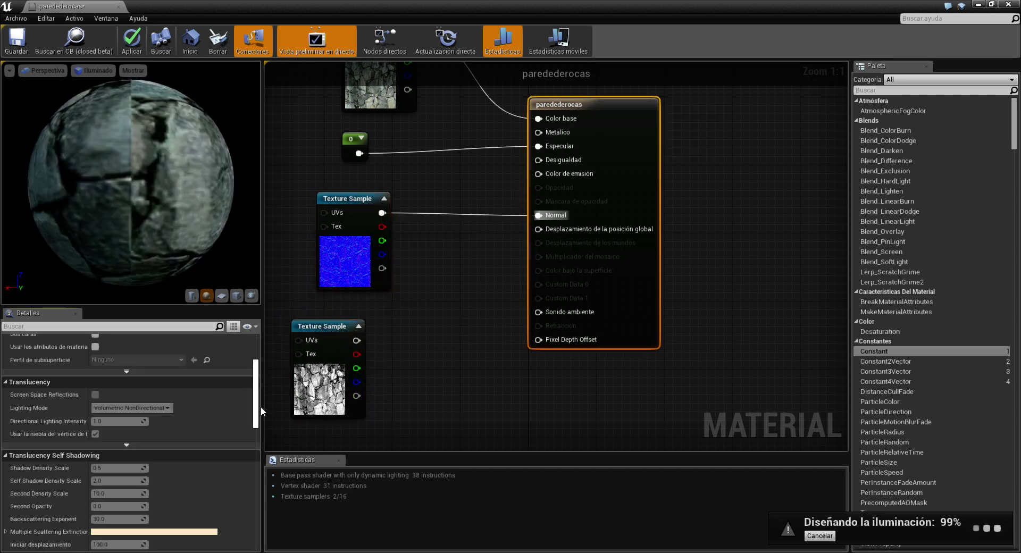
pyautogui.click(119, 426)
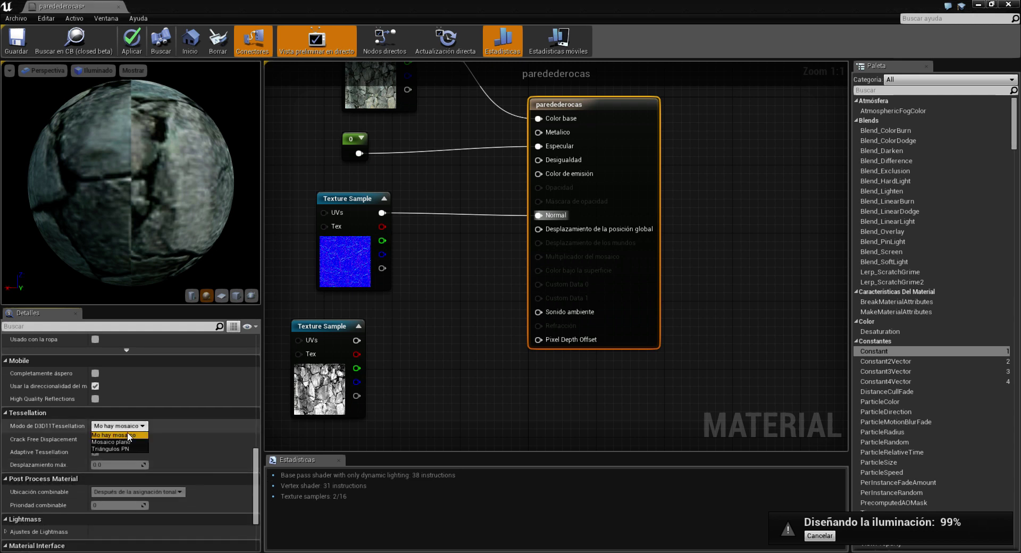
pyautogui.click(114, 439)
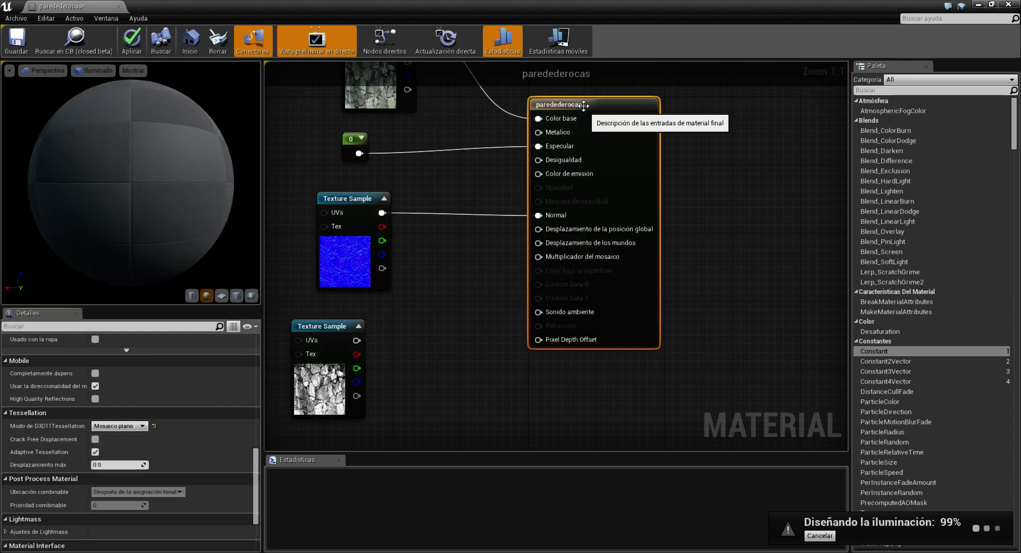
# Add a Multiply node and a VertexNormalWS node to the graph.
pyautogui.moveTo(531, 105); pyautogui.dragTo(556, 105)
pyautogui.moveTo(355, 297)
pyautogui.mouseDown()
pyautogui.moveTo(336, 296)
pyautogui.moveTo(363, 317)
pyautogui.mouseUp()
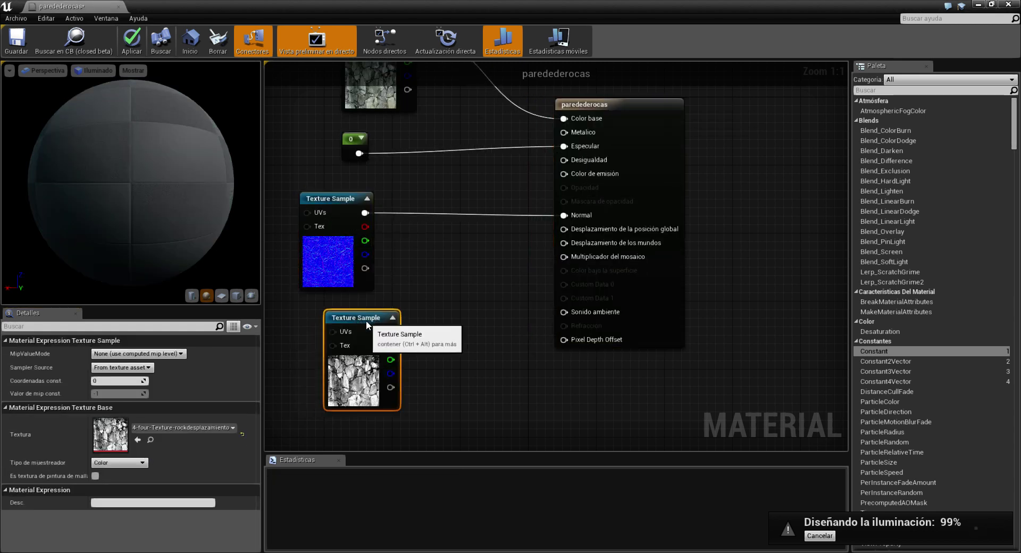
pyautogui.rightClick(446, 313)
pyautogui.write('multiply')
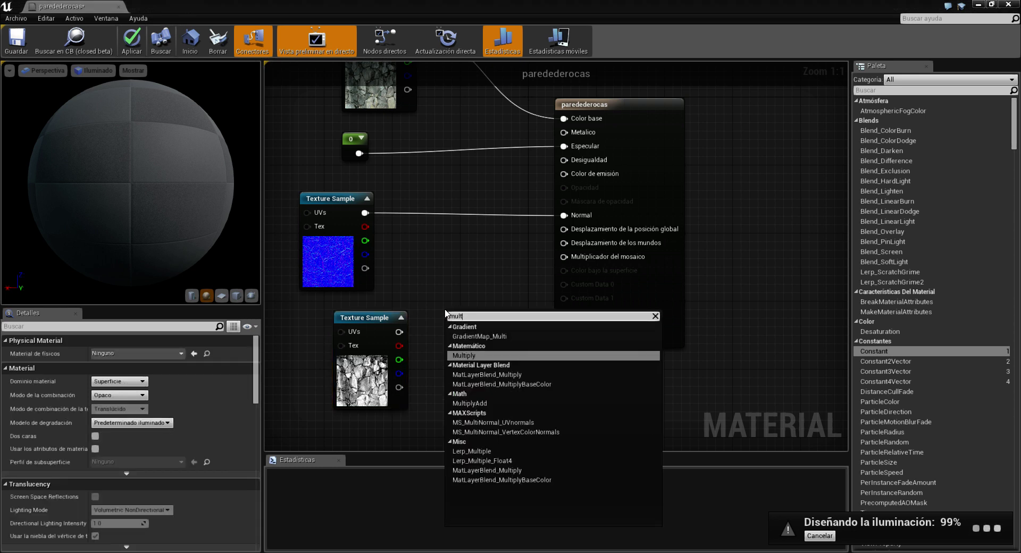
pyautogui.press('Return')
pyautogui.moveTo(446, 313); pyautogui.dragTo(449, 270)
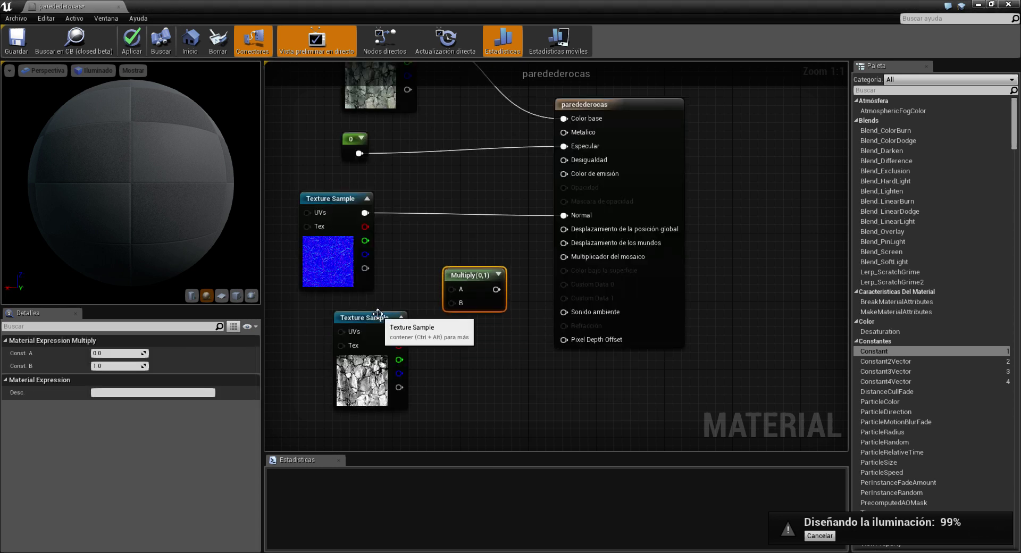
pyautogui.moveTo(372, 318); pyautogui.dragTo(364, 369)
pyautogui.rightClick(442, 356)
pyautogui.write('vert')
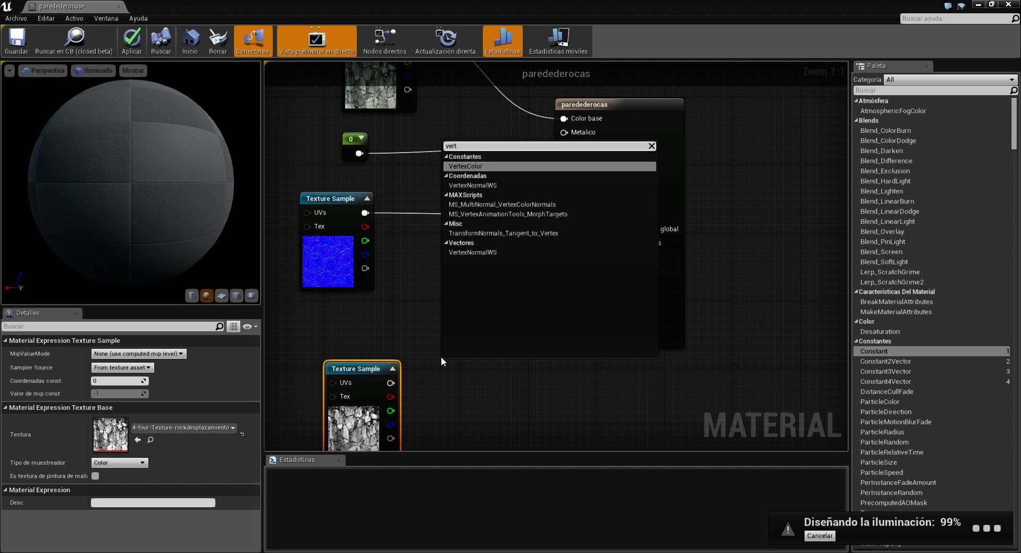
pyautogui.click(499, 186)
pyautogui.moveTo(464, 366); pyautogui.dragTo(278, 329)
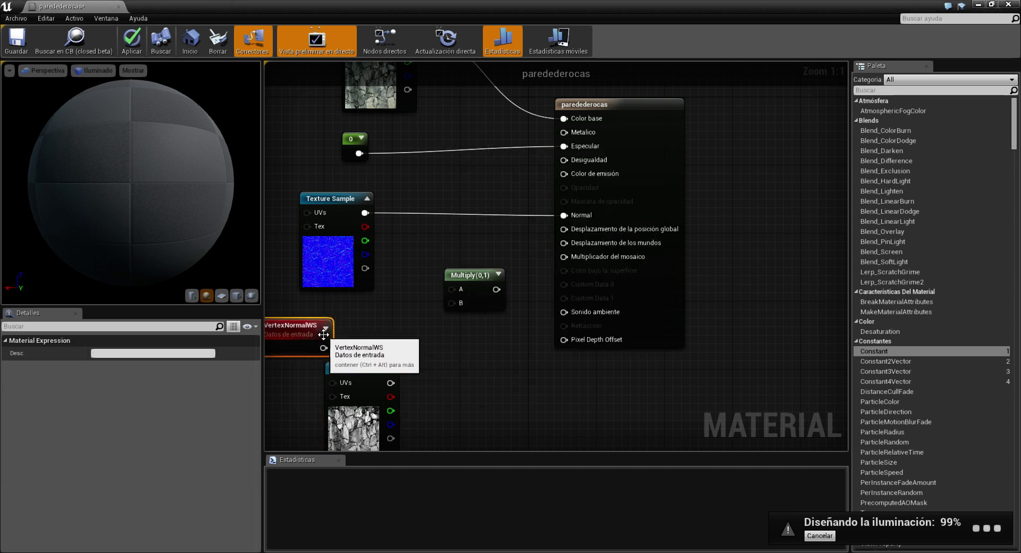
# Add a second Multiply and wire VertexNormalWS times a constant 5 into the chain.
pyautogui.moveTo(343, 201); pyautogui.dragTo(325, 184)
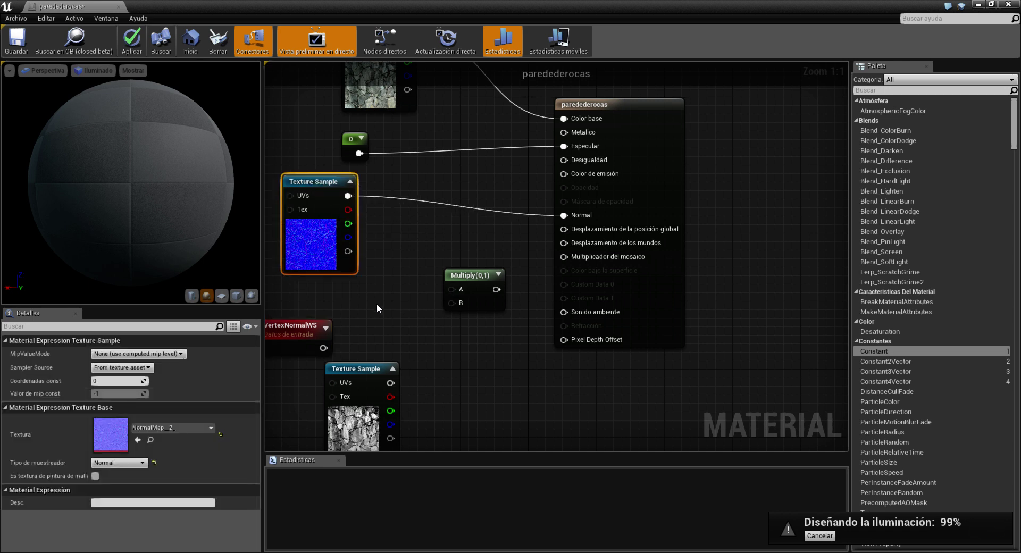
pyautogui.rightClick(377, 309)
pyautogui.write('multi')
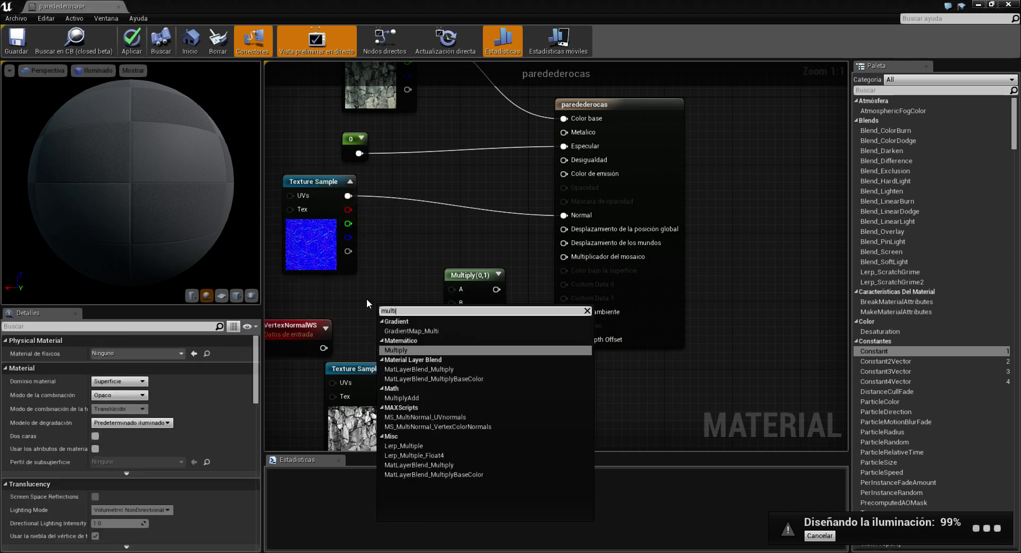
pyautogui.press('Return')
pyautogui.moveTo(322, 348); pyautogui.dragTo(451, 289)
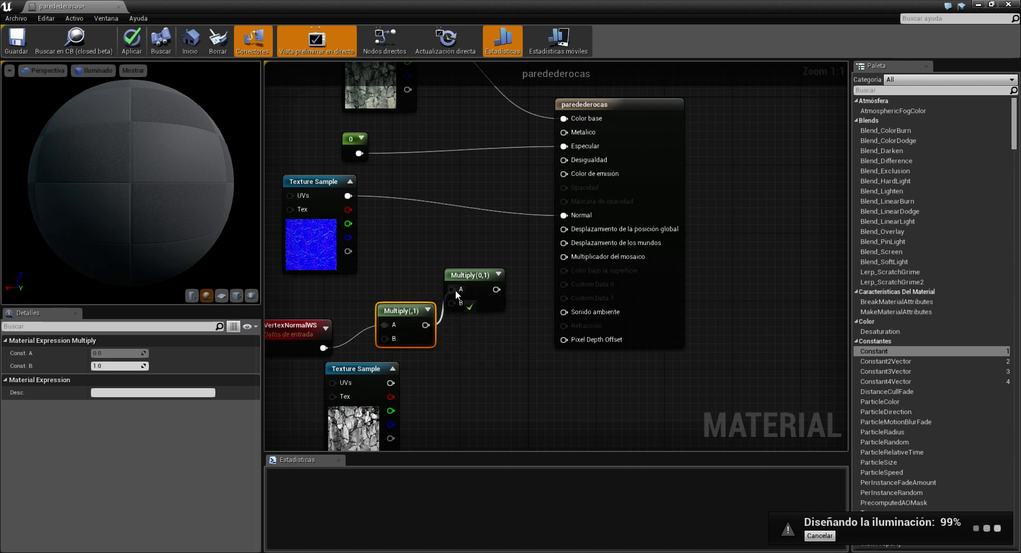
pyautogui.moveTo(401, 311); pyautogui.dragTo(392, 284)
pyautogui.moveTo(881, 352)
pyautogui.mouseDown()
pyautogui.moveTo(393, 356)
pyautogui.moveTo(331, 382)
pyautogui.mouseUp()
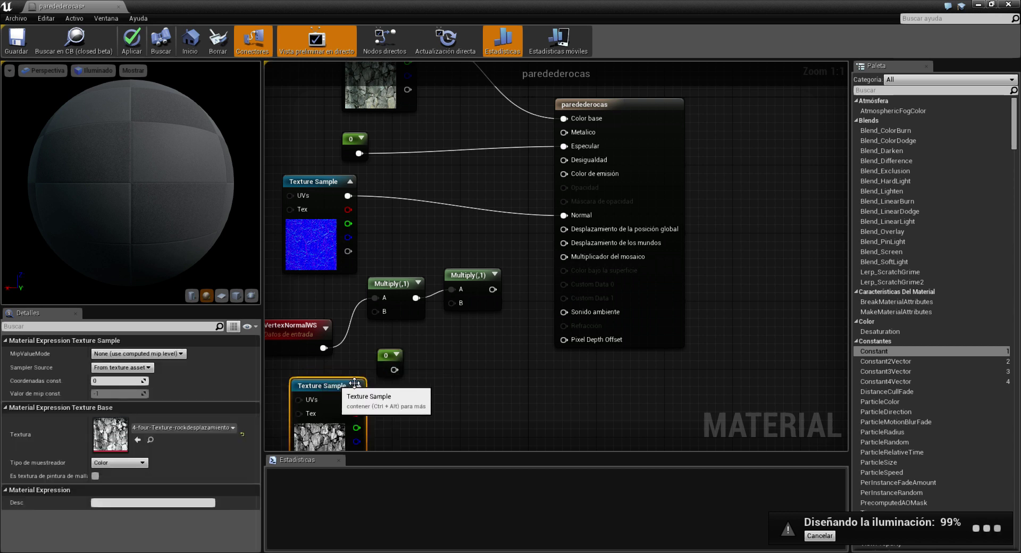
pyautogui.moveTo(394, 369); pyautogui.dragTo(376, 311)
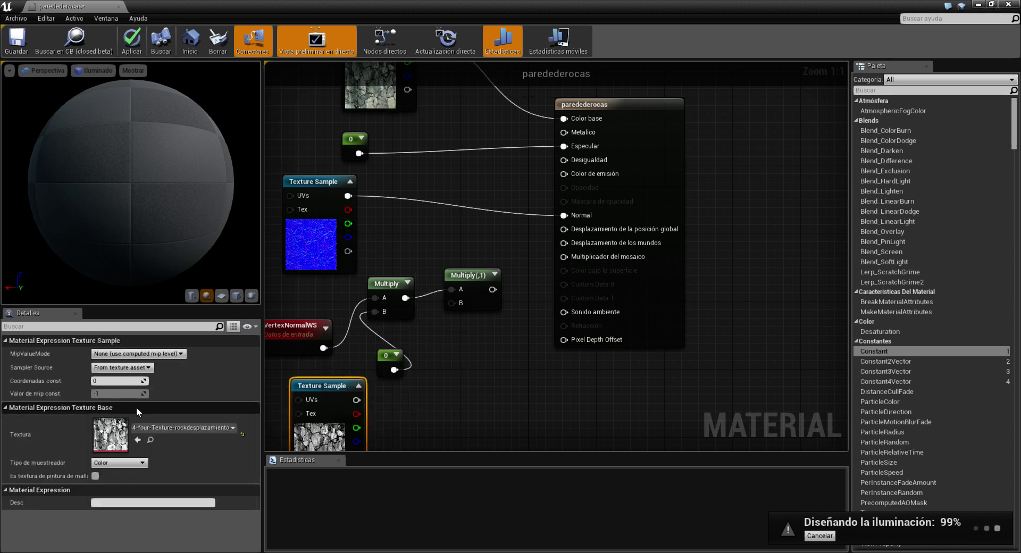
pyautogui.moveTo(383, 364); pyautogui.dragTo(391, 361)
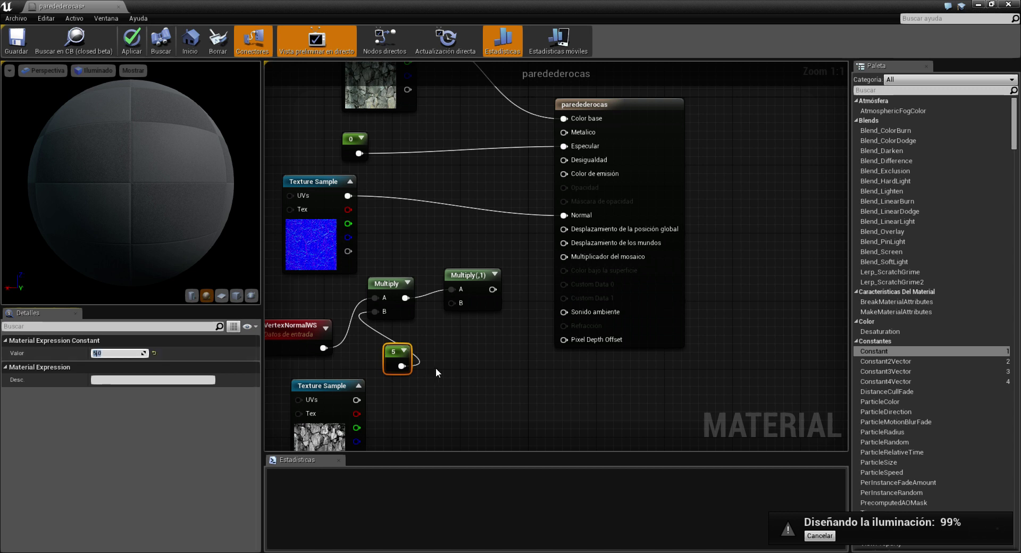
# Position the 5 constant and feed the displacement texture into the second Multiply's B.
pyautogui.moveTo(435, 280); pyautogui.dragTo(527, 289, button='right')
pyautogui.moveTo(380, 335); pyautogui.dragTo(355, 301)
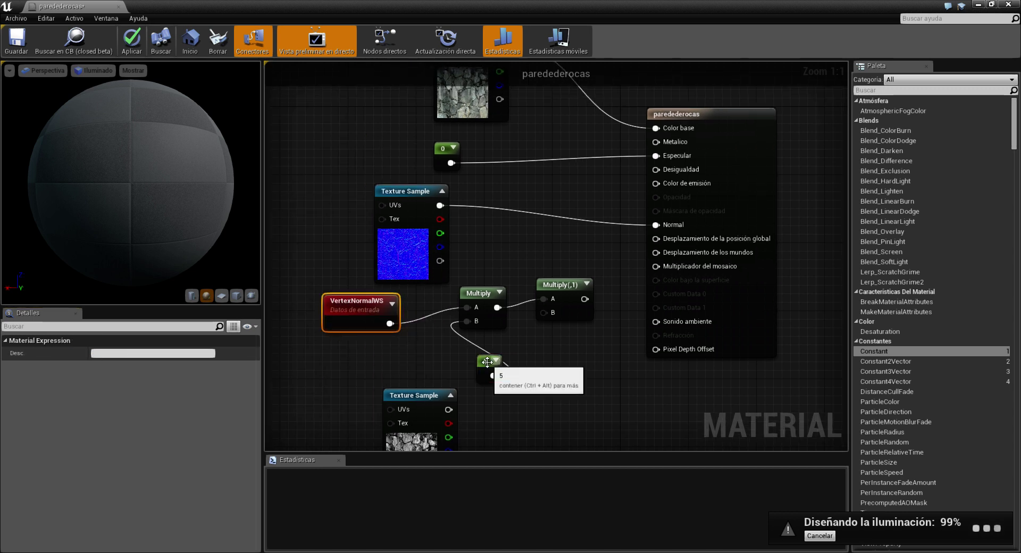
pyautogui.moveTo(487, 366); pyautogui.dragTo(376, 365)
pyautogui.click(543, 363)
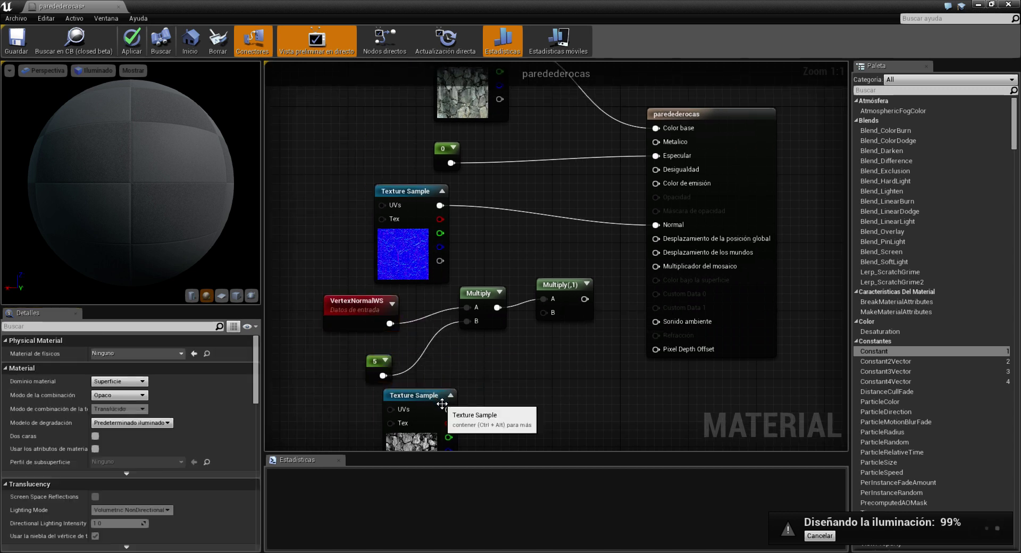
pyautogui.moveTo(448, 409)
pyautogui.mouseDown()
pyautogui.moveTo(545, 321)
pyautogui.moveTo(637, 278)
pyautogui.moveTo(656, 252)
pyautogui.mouseUp()
# Connect a constant 4 to the Tessellation Multiplier and tidy the graph.
pyautogui.moveTo(893, 354)
pyautogui.mouseDown()
pyautogui.moveTo(569, 367)
pyautogui.moveTo(656, 266)
pyautogui.mouseUp()
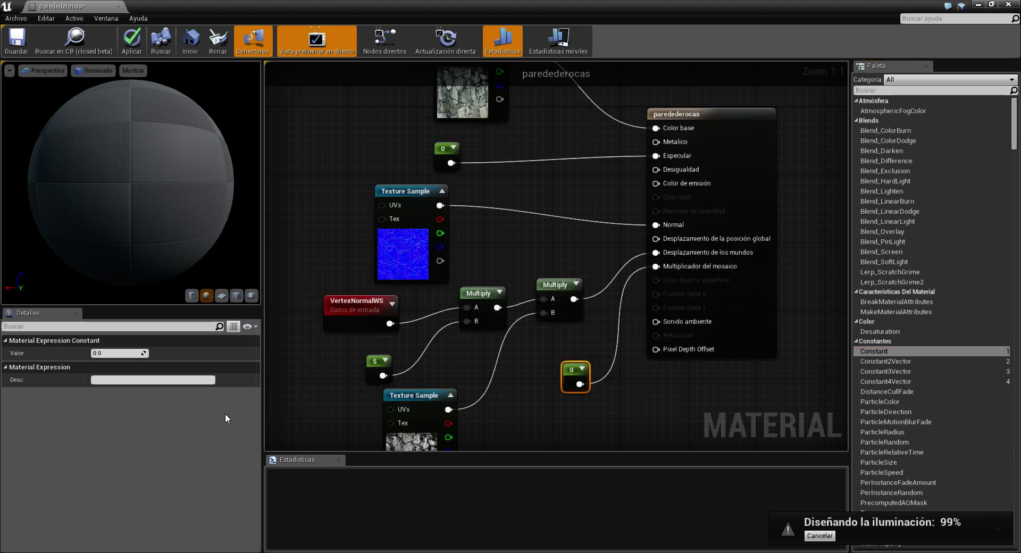
pyautogui.click(114, 356)
pyautogui.moveTo(638, 456); pyautogui.dragTo(642, 511)
pyautogui.scroll(-1, 606, 451)
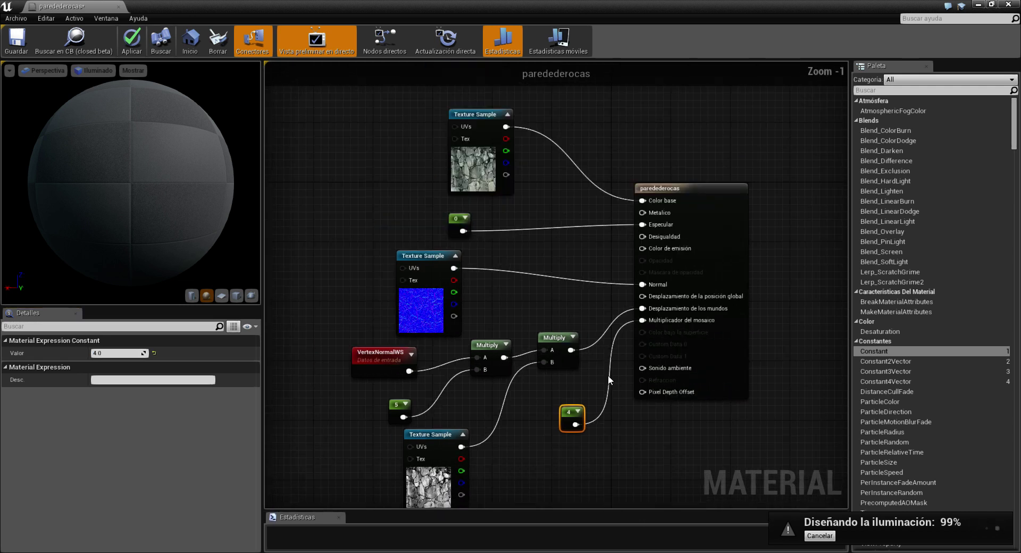
pyautogui.moveTo(485, 126); pyautogui.dragTo(438, 142)
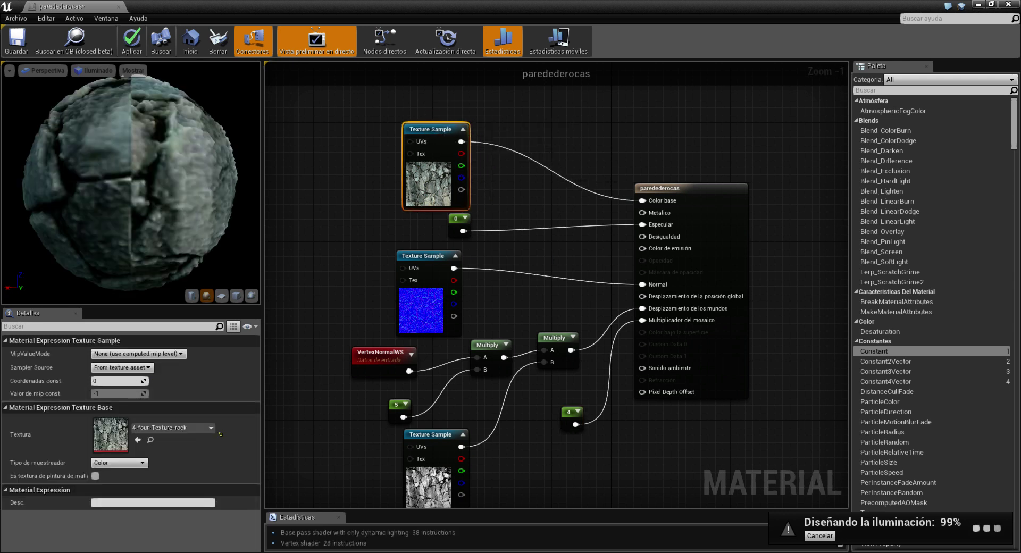
# Rotate the preview sphere to check the displacement, then close the paredederocas material editor.
pyautogui.moveTo(130, 183)
pyautogui.mouseDown()
pyautogui.moveTo(160, 186)
pyautogui.moveTo(126, 136)
pyautogui.mouseUp()
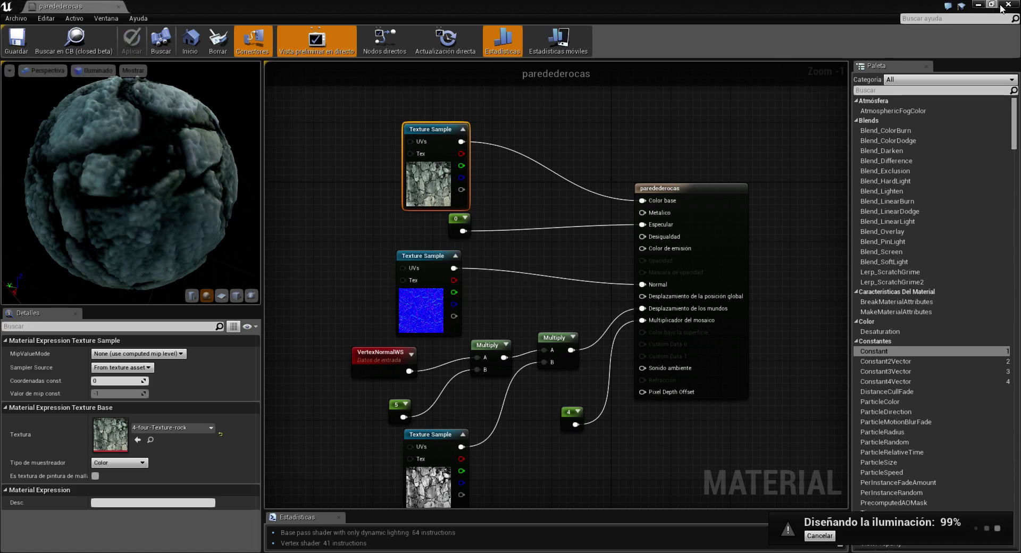
pyautogui.click(1007, 5)
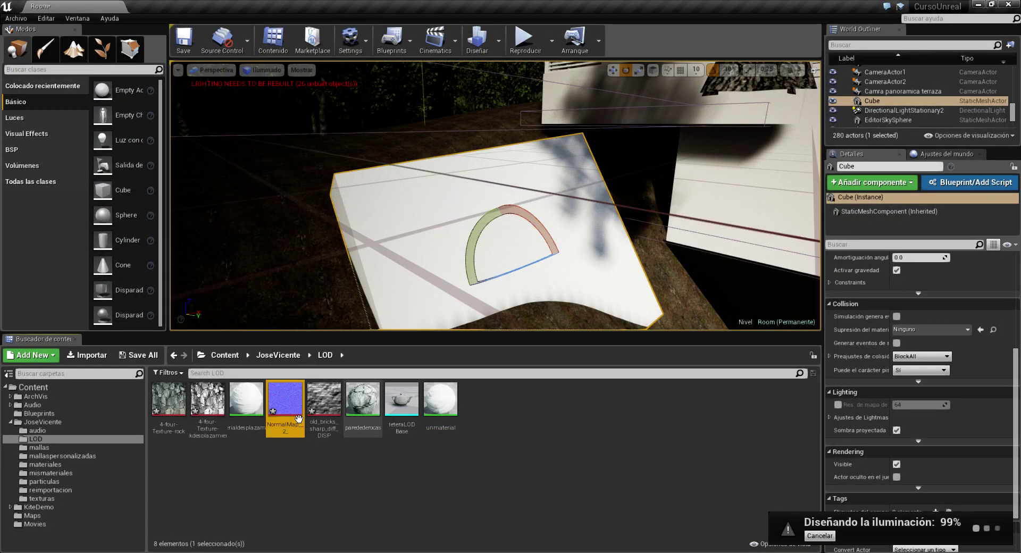
# Apply paredederocas to the Cube slab, fly the camera closer, and reopen the material.
pyautogui.moveTo(363, 420); pyautogui.dragTo(442, 300)
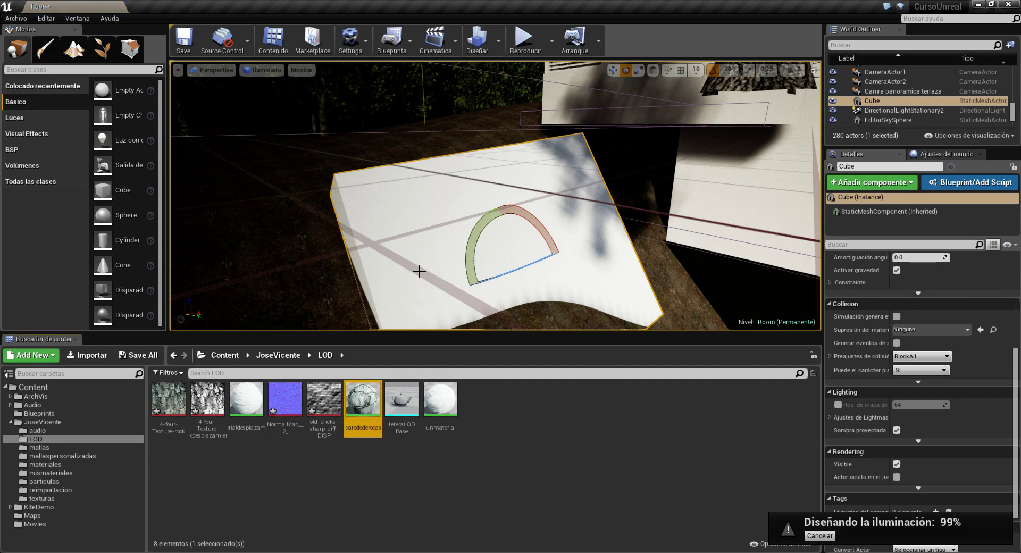
pyautogui.moveTo(466, 254); pyautogui.dragTo(466, 254, button='right')
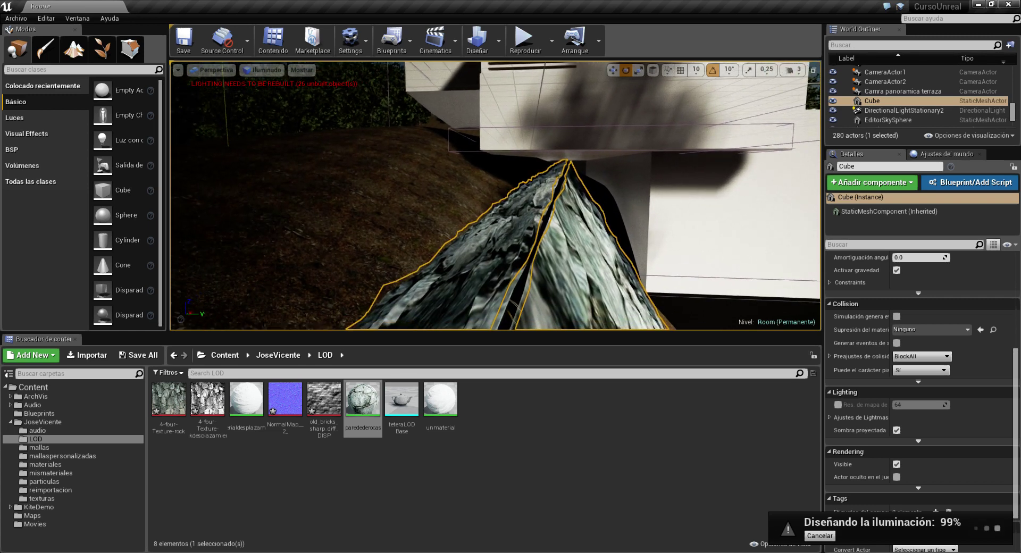
pyautogui.moveTo(466, 254); pyautogui.dragTo(466, 254, button='right')
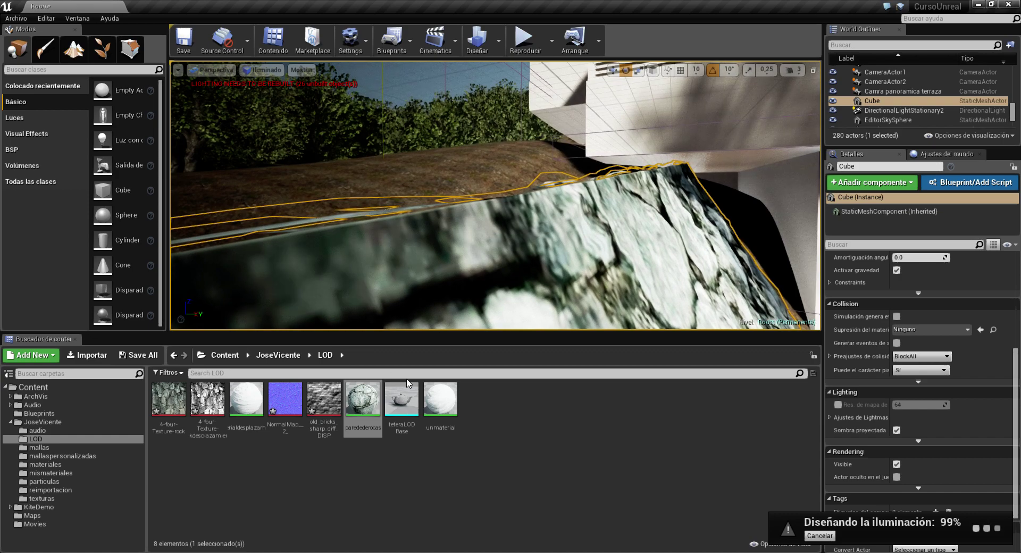
pyautogui.doubleClick(368, 399)
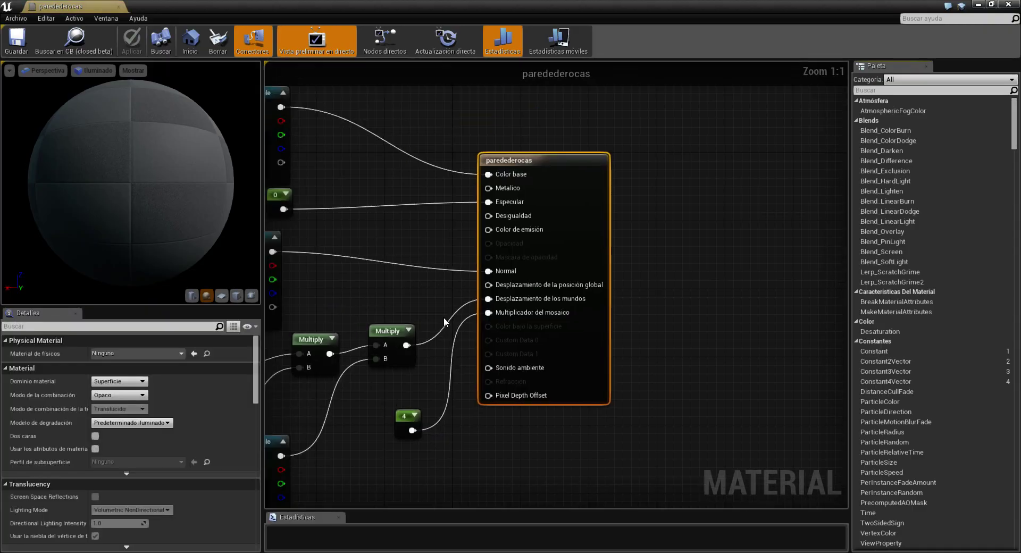
# Raise the vertex-normal displacement scale constant from 5 to 20.
pyautogui.moveTo(417, 425); pyautogui.dragTo(550, 370, button='right')
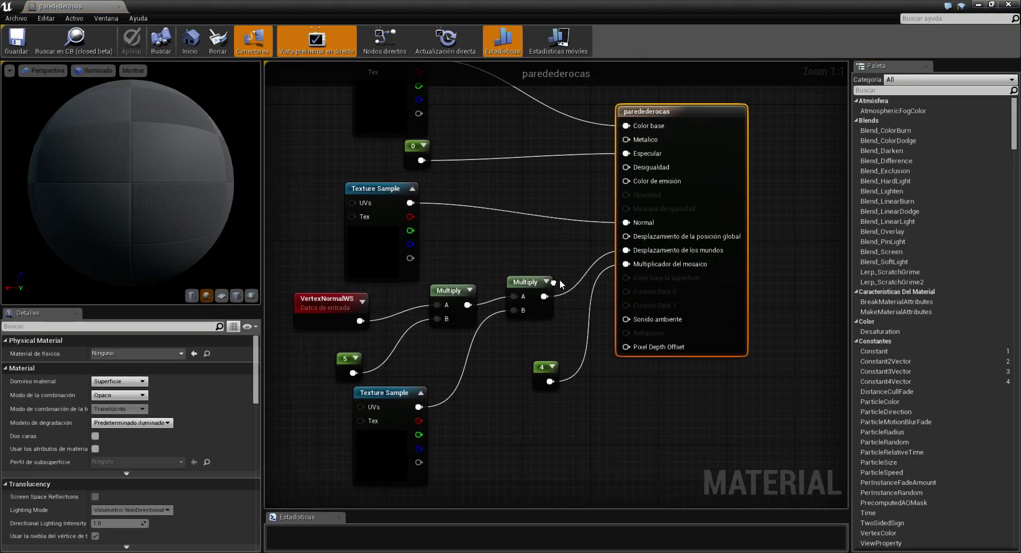
pyautogui.click(354, 362)
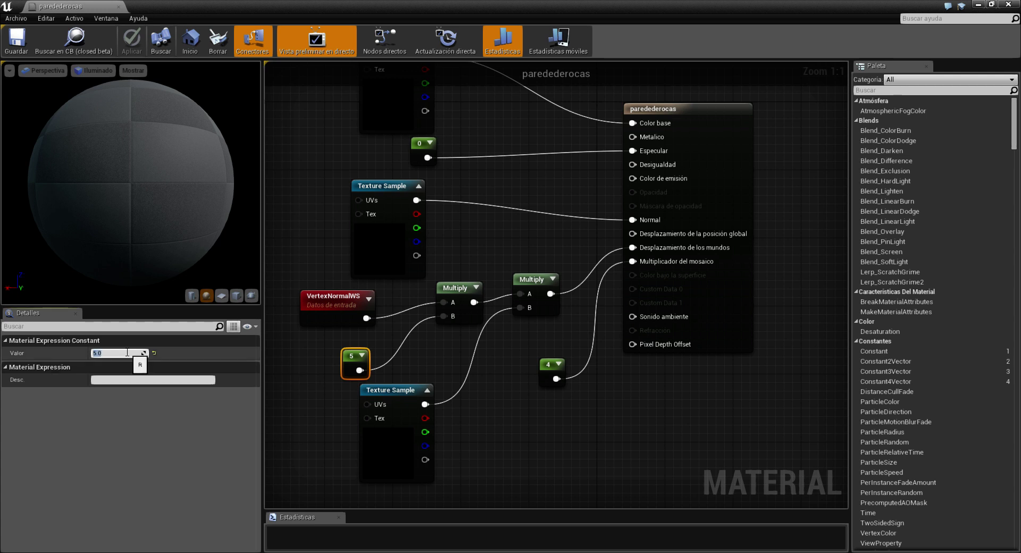
pyautogui.write('20')
pyautogui.press('Return')
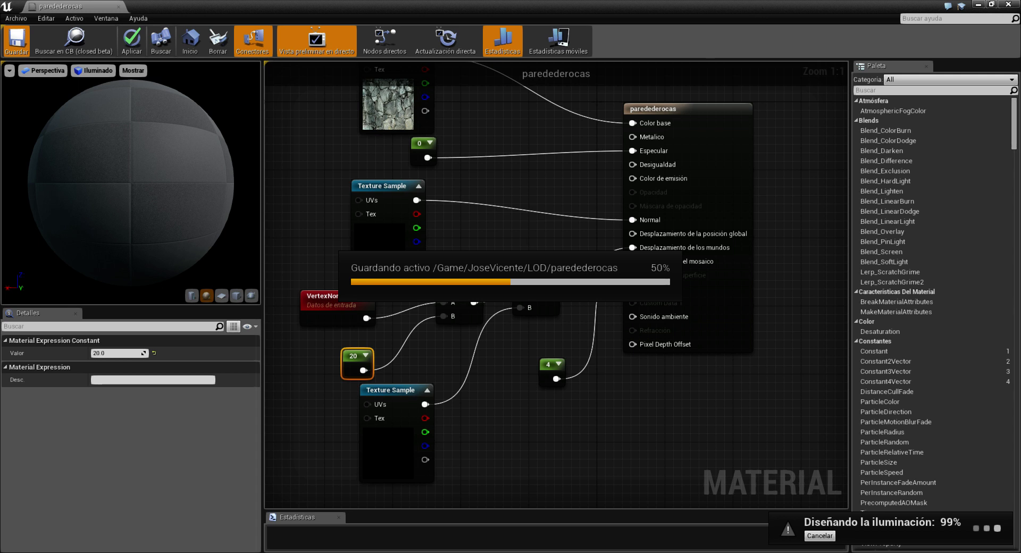
# Check CPU and memory load during compiling, then view the rock wall in the level.
pyautogui.hotkey('ctrl', 'shift', 'Escape')
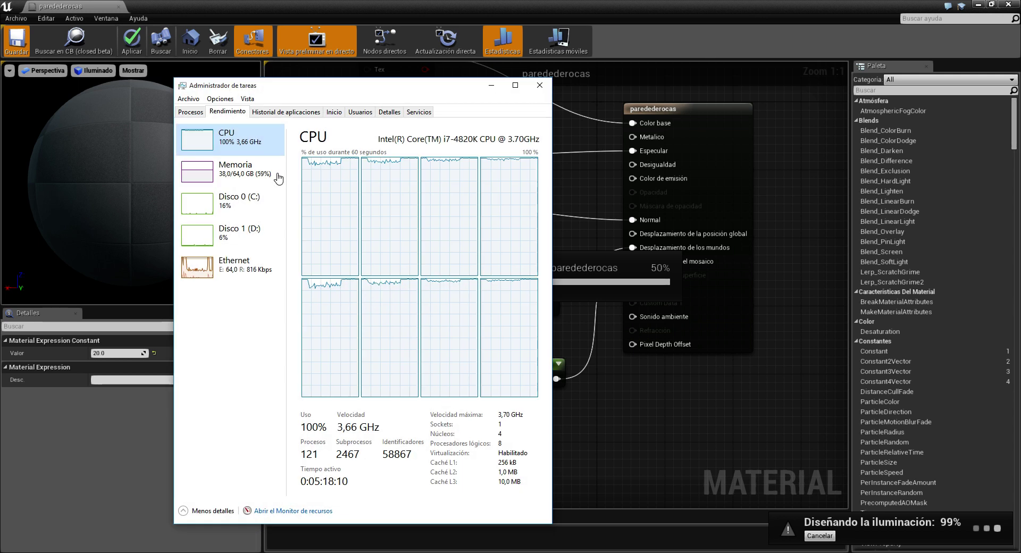
pyautogui.click(250, 170)
pyautogui.click(234, 138)
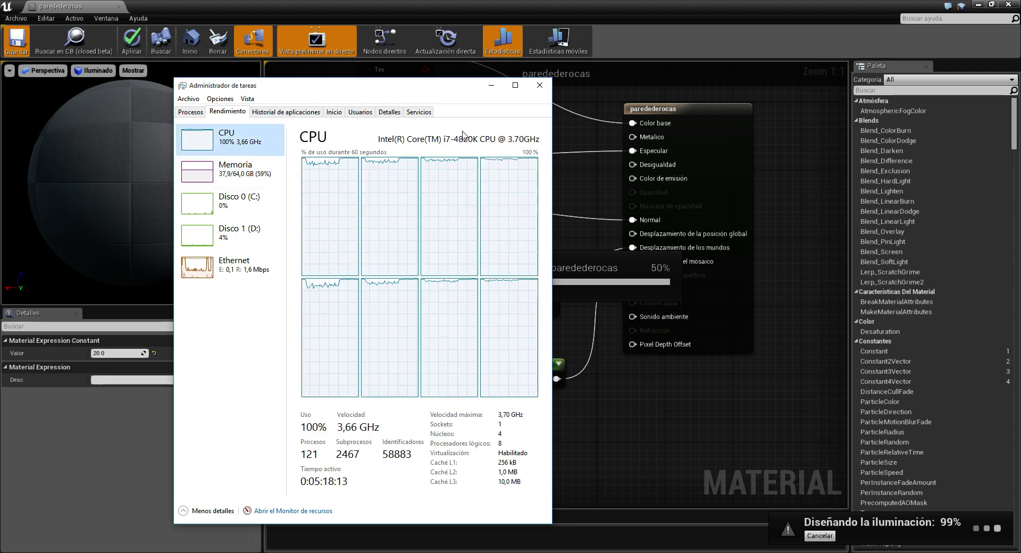
pyautogui.click(491, 85)
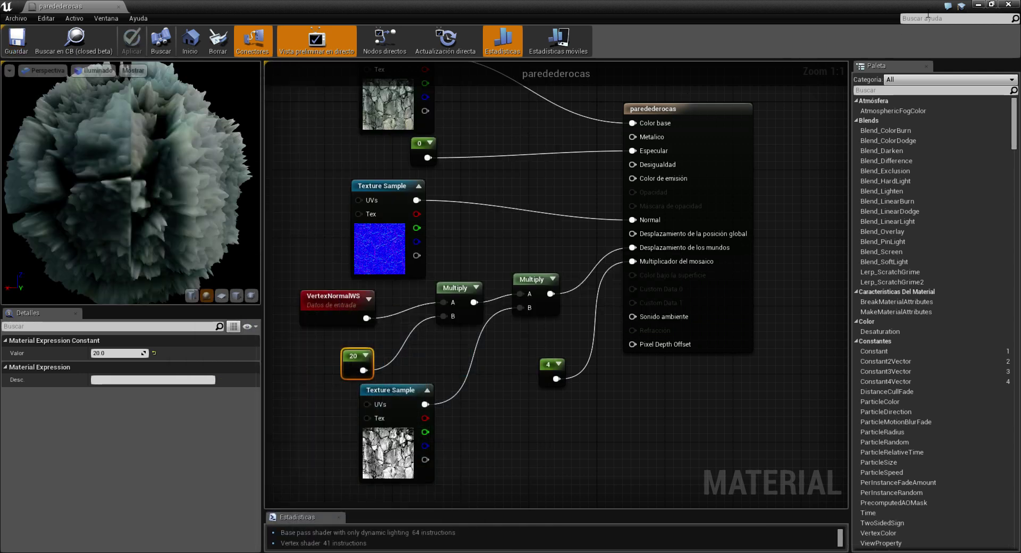
pyautogui.click(977, 4)
pyautogui.moveTo(495, 196); pyautogui.dragTo(478, 202, button='right')
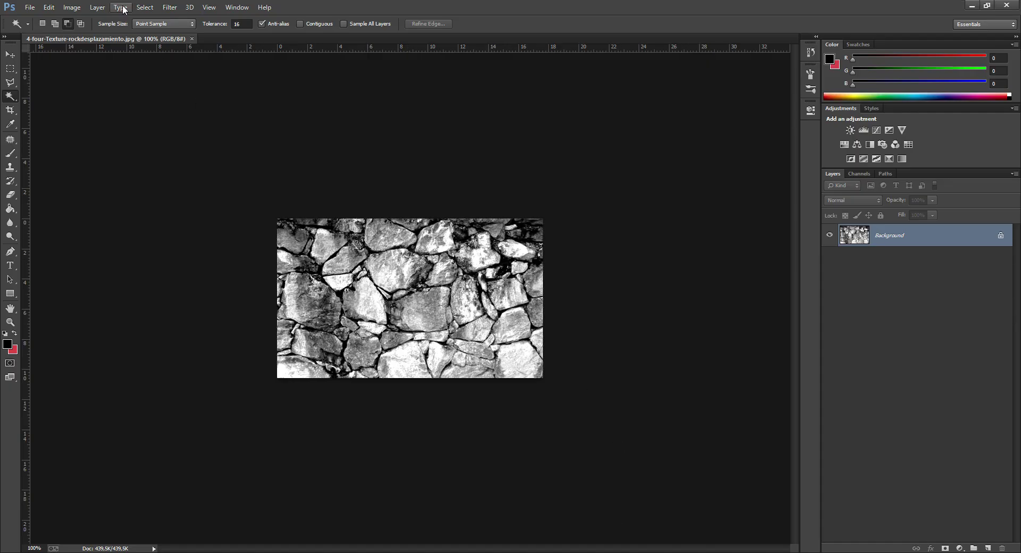
# Raise brightness and contrast (contrast 84) to make the rock image nearly black-and-white.
pyautogui.click(97, 7)
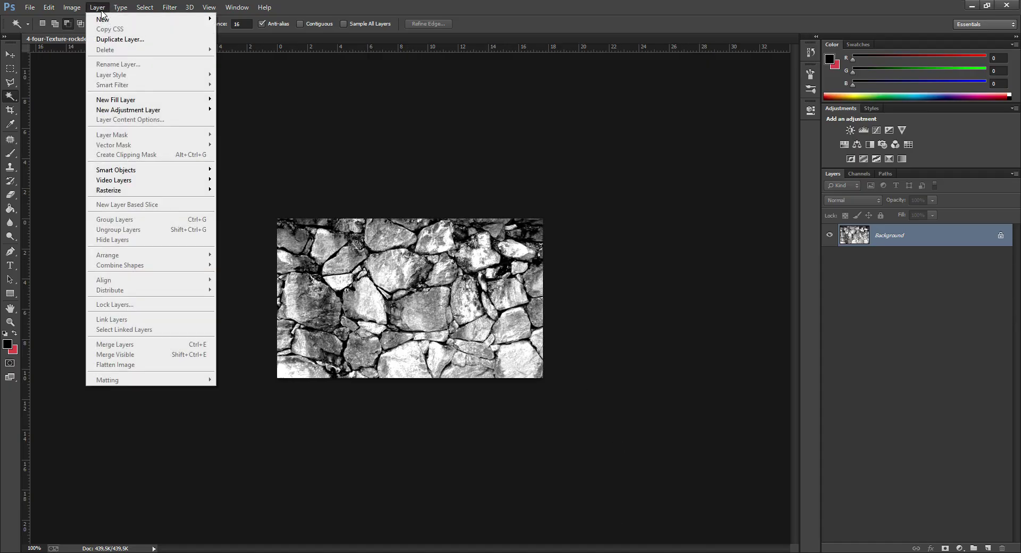
pyautogui.moveTo(91, 35)
pyautogui.click(237, 34)
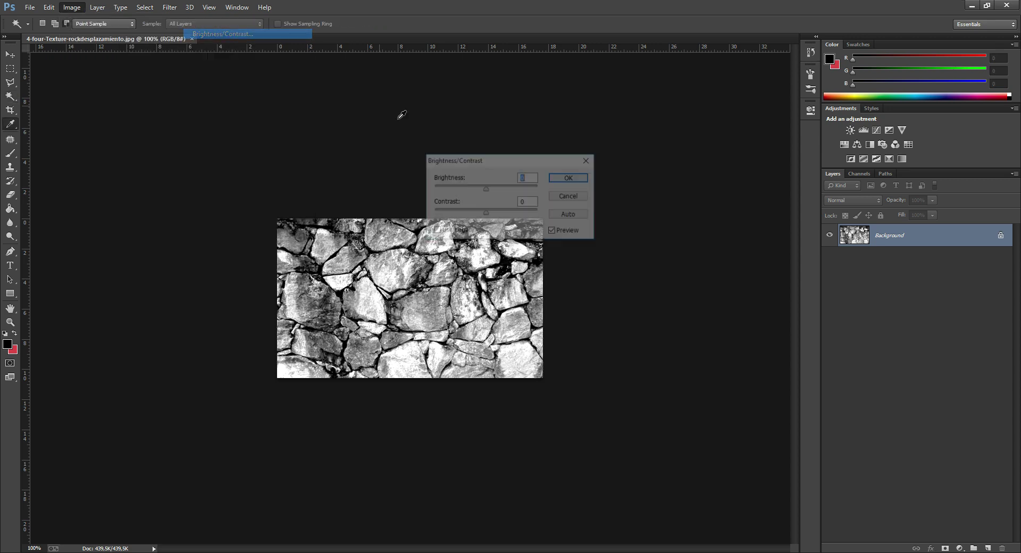
pyautogui.moveTo(486, 213)
pyautogui.mouseDown()
pyautogui.moveTo(520, 214)
pyautogui.moveTo(510, 189)
pyautogui.moveTo(532, 216)
pyautogui.moveTo(513, 196)
pyautogui.mouseUp()
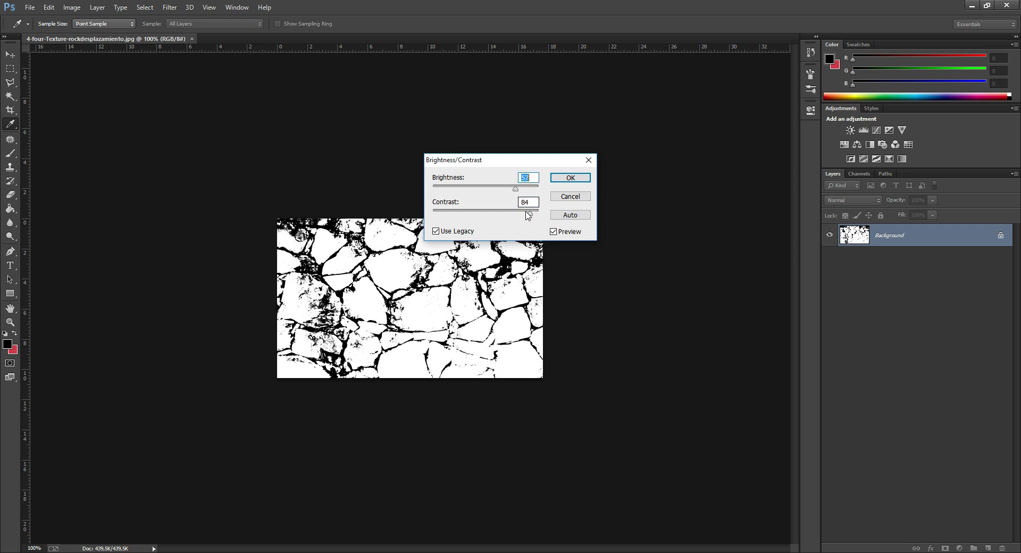
pyautogui.click(579, 177)
pyautogui.press('w')
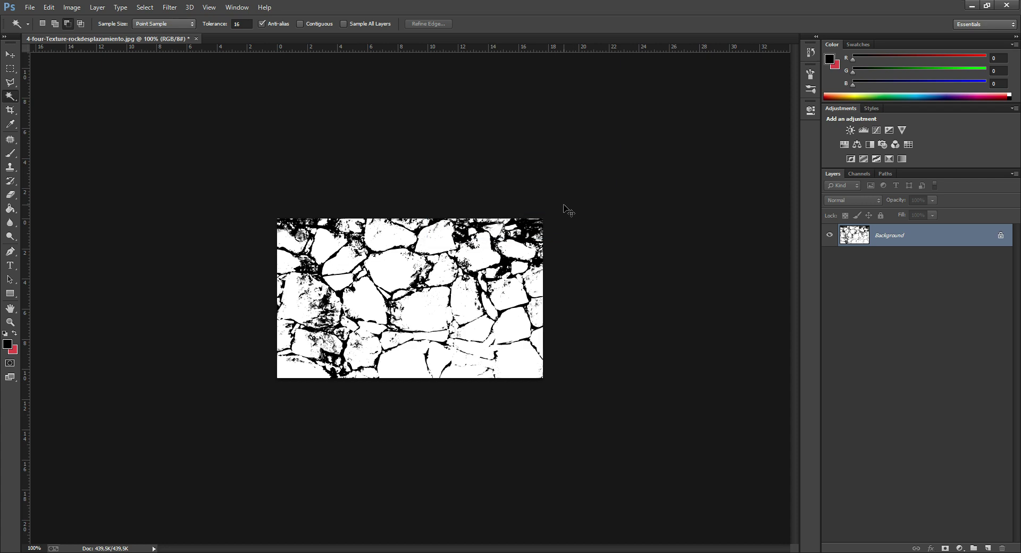
# Save the adjusted image as a new JPEG under a new file name.
pyautogui.hotkey('ctrl', 'shift', 's')
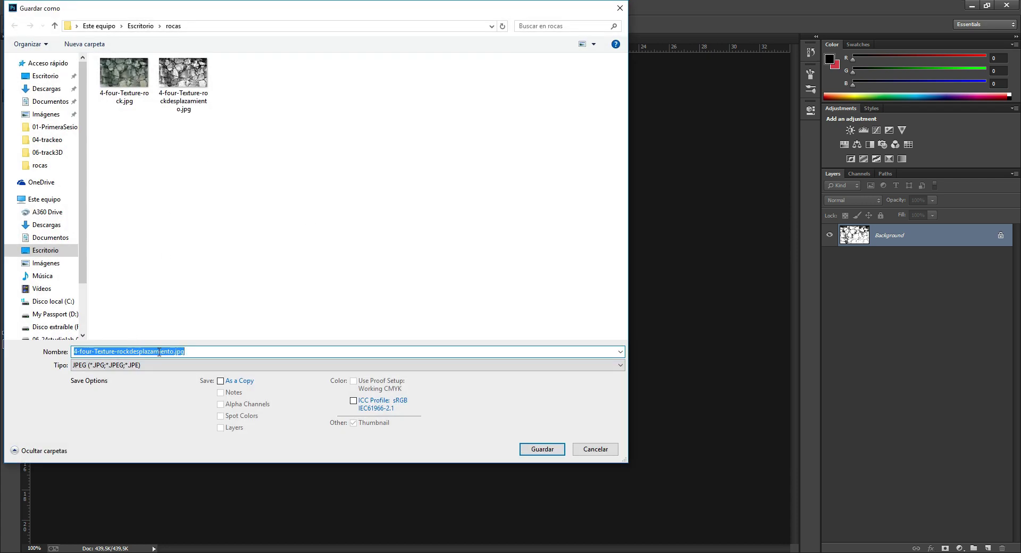
pyautogui.click(159, 352)
pyautogui.click(552, 450)
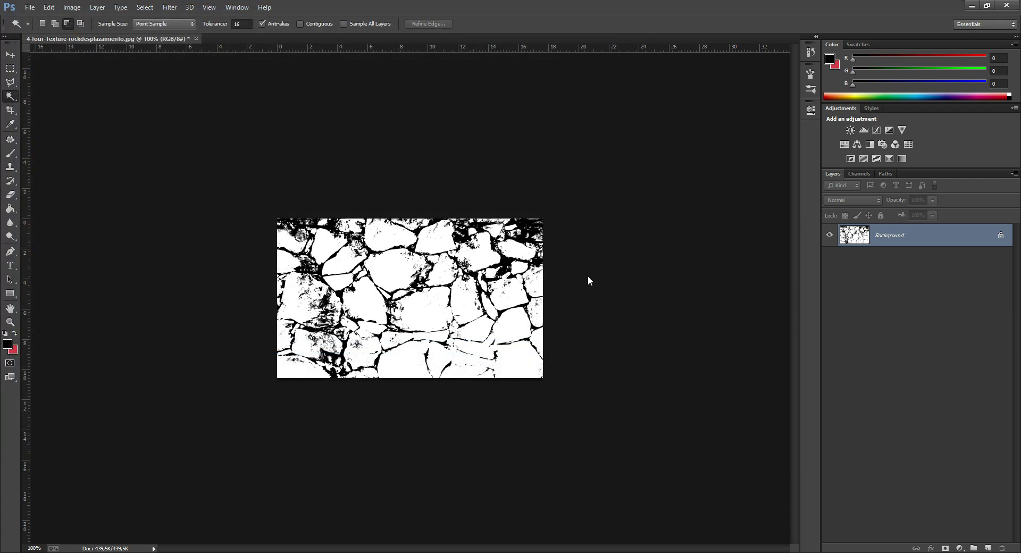
# Finish the JPEG save and import the new displacement texture into the LOD folder.
pyautogui.click(581, 155)
pyautogui.click(967, 9)
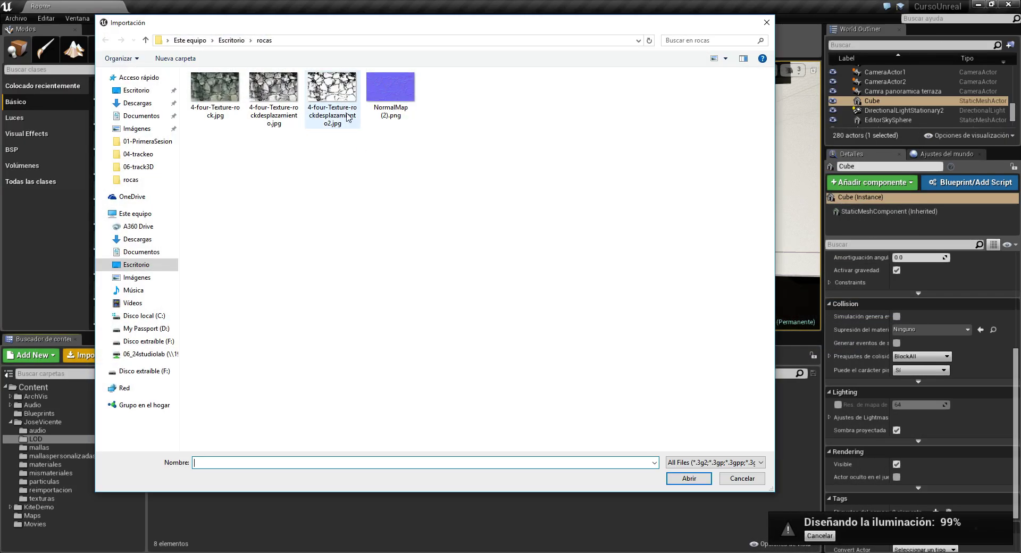
pyautogui.doubleClick(308, 103)
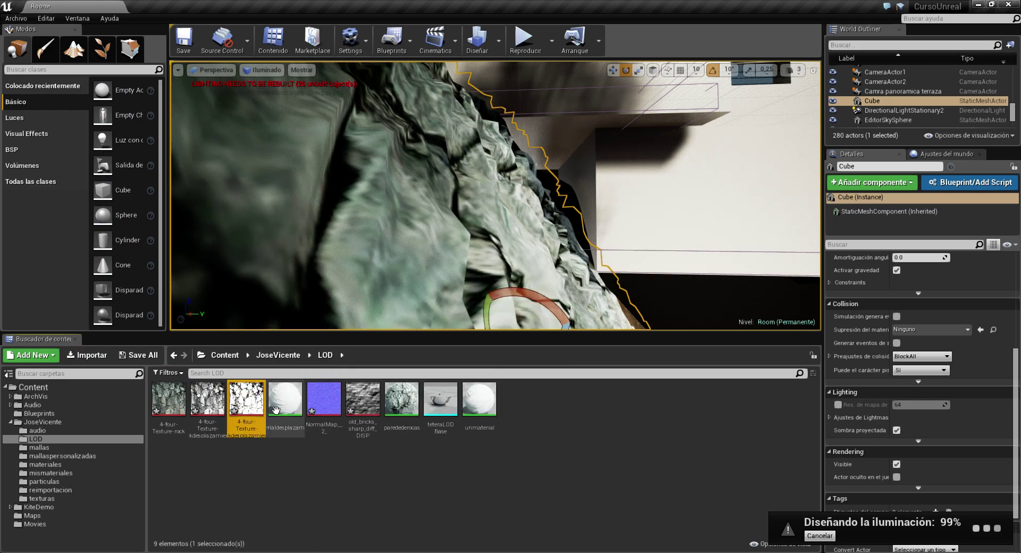
# Briefly open materialdesplazamiento and teteraLODBase, then open paredederocas for editing.
pyautogui.doubleClick(287, 404)
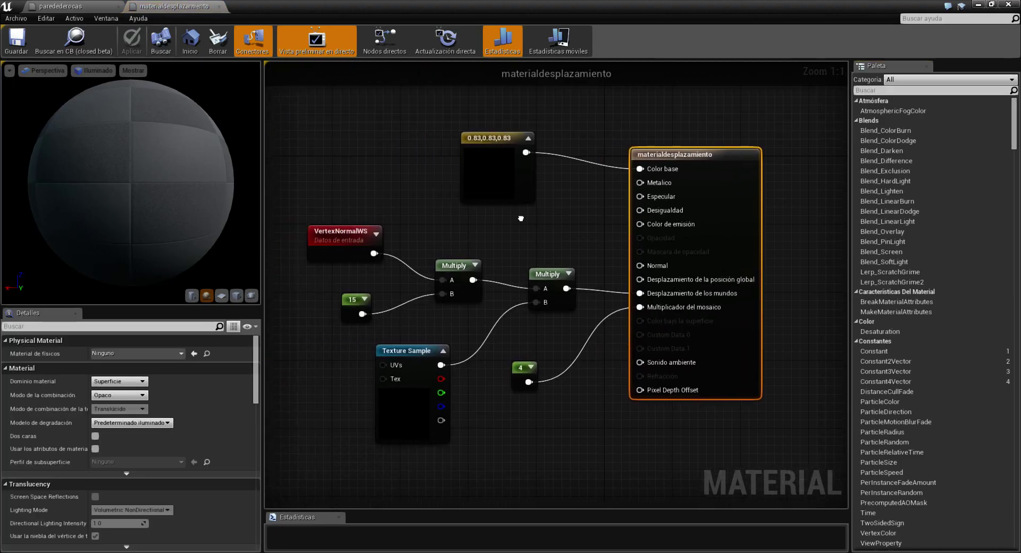
pyautogui.click(1016, 6)
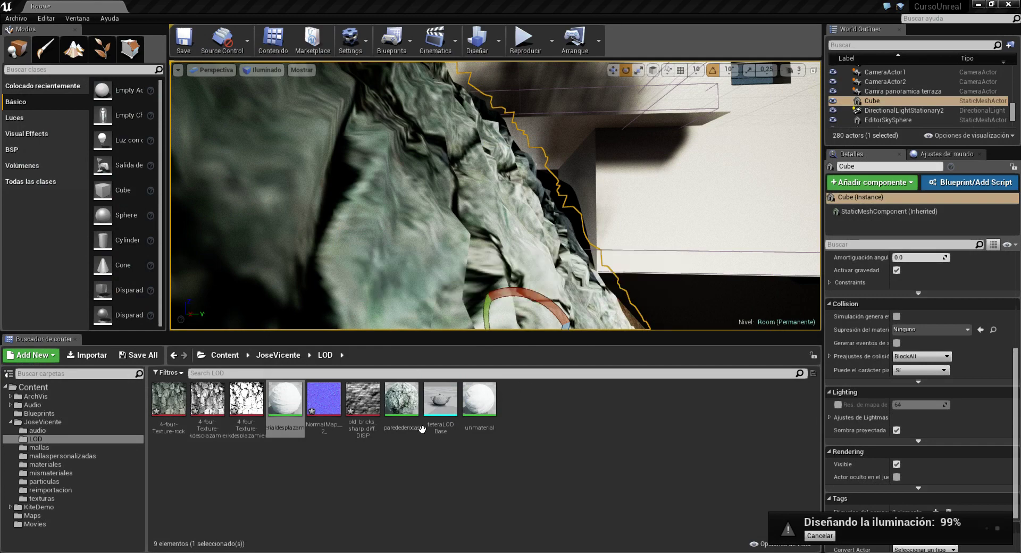
pyautogui.doubleClick(440, 401)
pyautogui.click(983, 8)
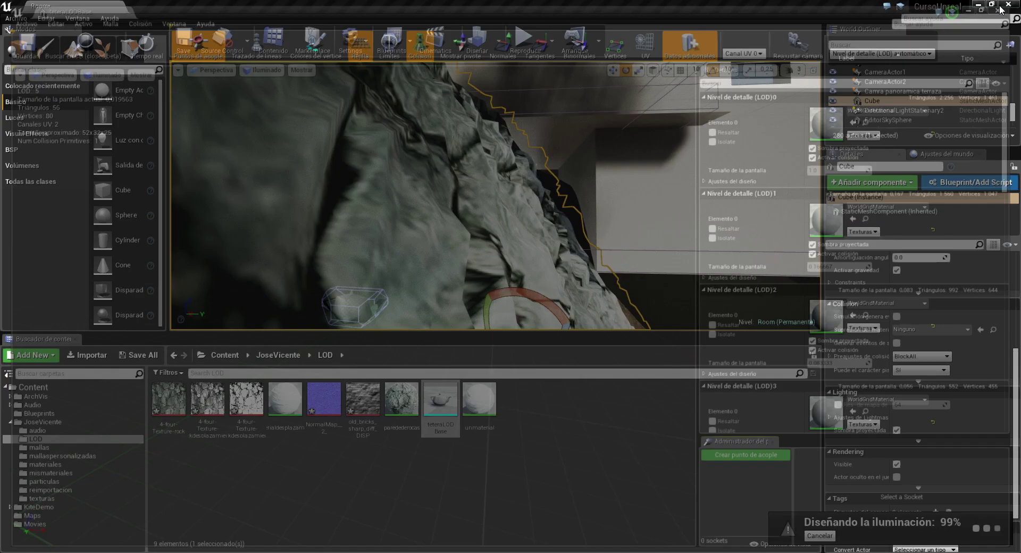
pyautogui.doubleClick(402, 399)
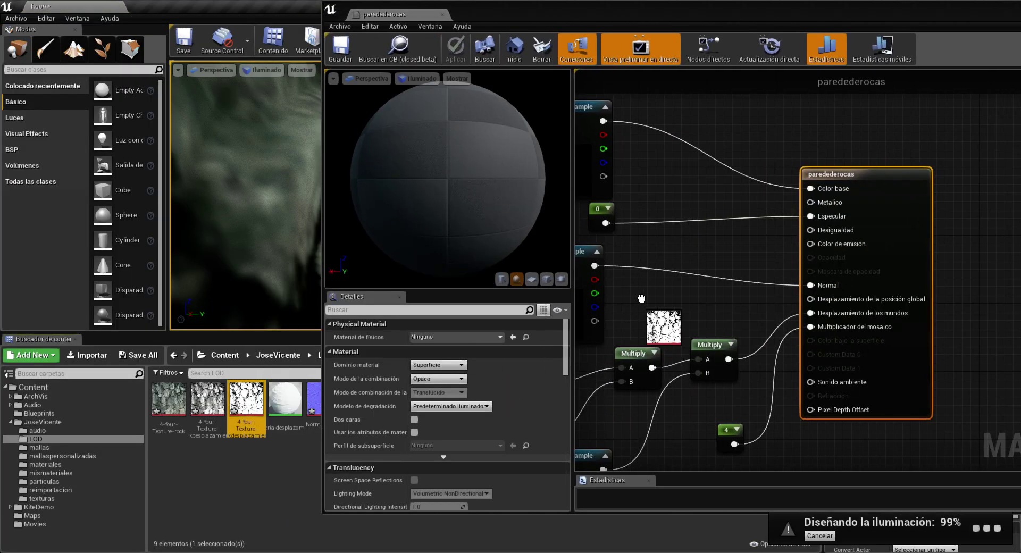
# Add the new black-and-white displacement texture node beneath the existing texture in the graph.
pyautogui.moveTo(246, 409); pyautogui.dragTo(669, 316)
pyautogui.moveTo(669, 317); pyautogui.dragTo(761, 169, button='right')
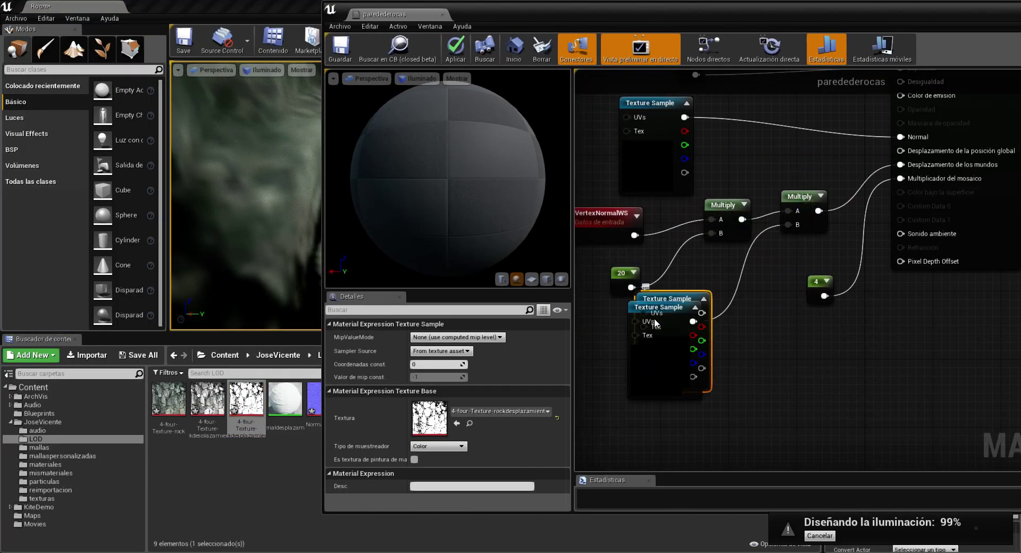
pyautogui.moveTo(761, 169); pyautogui.dragTo(621, 397)
pyautogui.moveTo(695, 397); pyautogui.dragTo(713, 354, button='right')
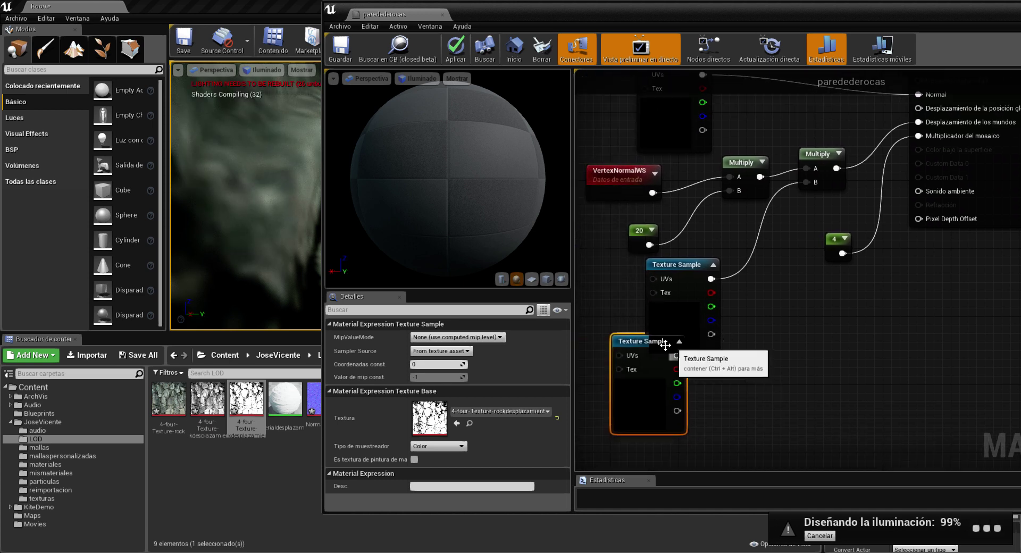
pyautogui.moveTo(636, 342)
pyautogui.mouseDown()
pyautogui.moveTo(669, 359)
pyautogui.moveTo(806, 182)
pyautogui.mouseUp()
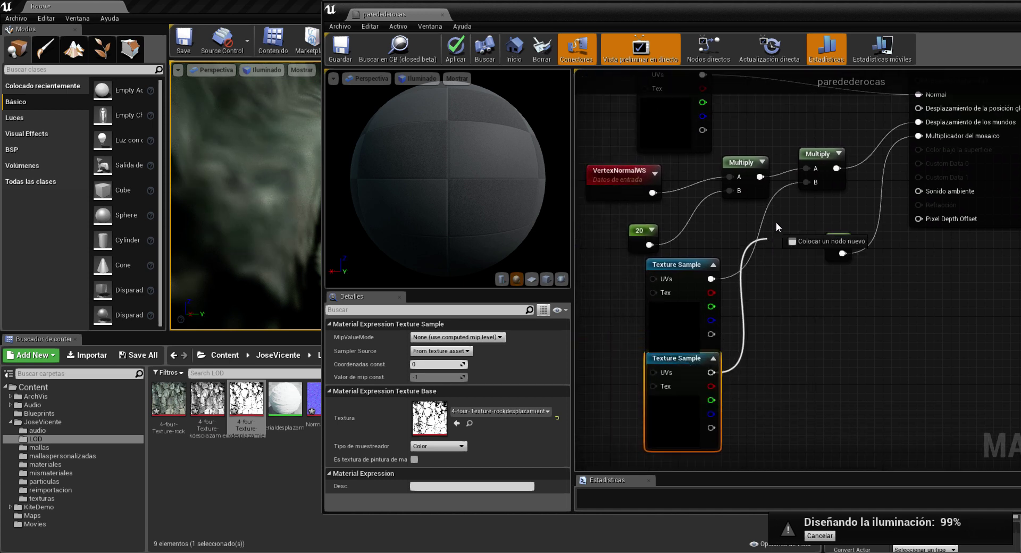
# Raise the tessellation multiplier constant from 4 to 10 and save the material.
pyautogui.click(832, 239)
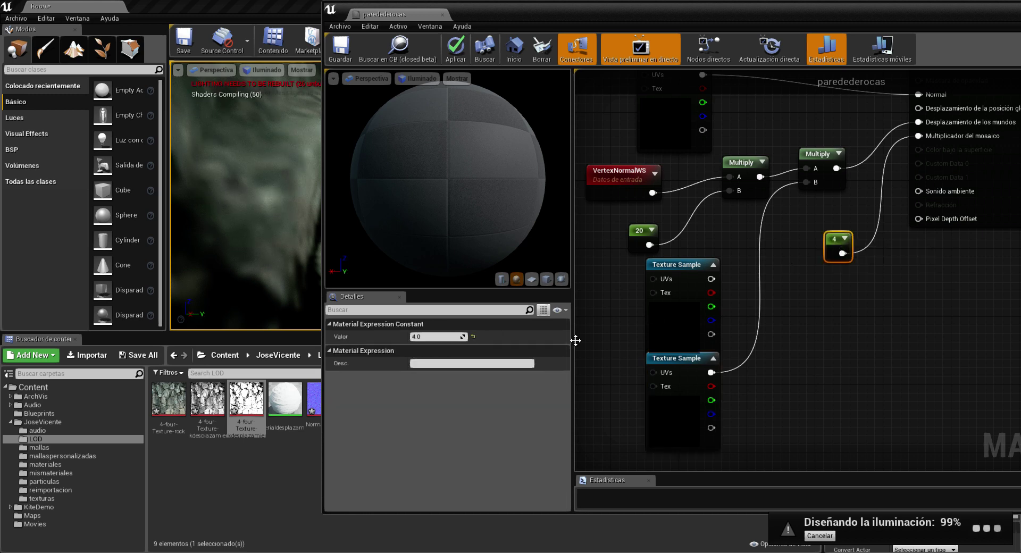
pyautogui.click(427, 337)
pyautogui.write('10')
pyautogui.press('Return')
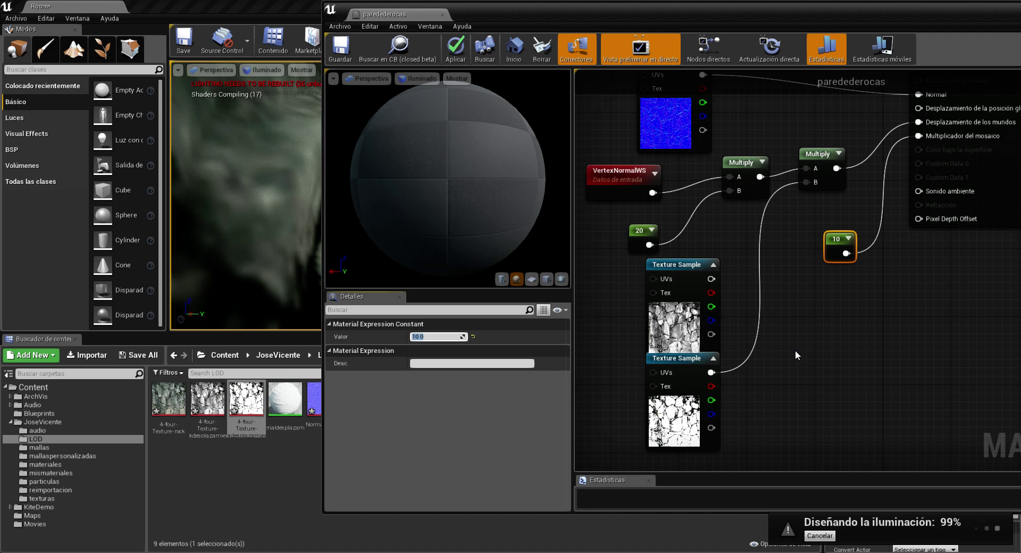
pyautogui.hotkey('ctrl', 's')
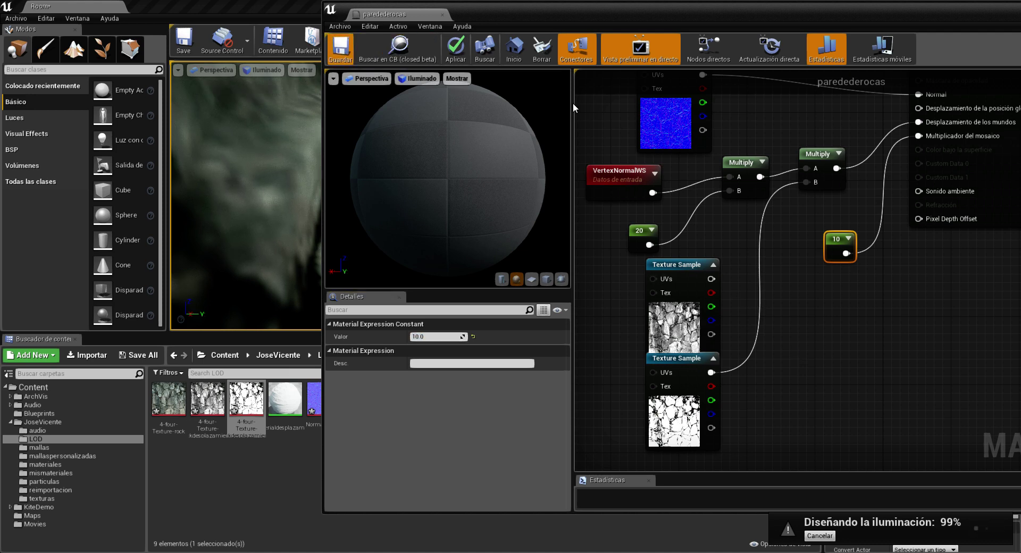
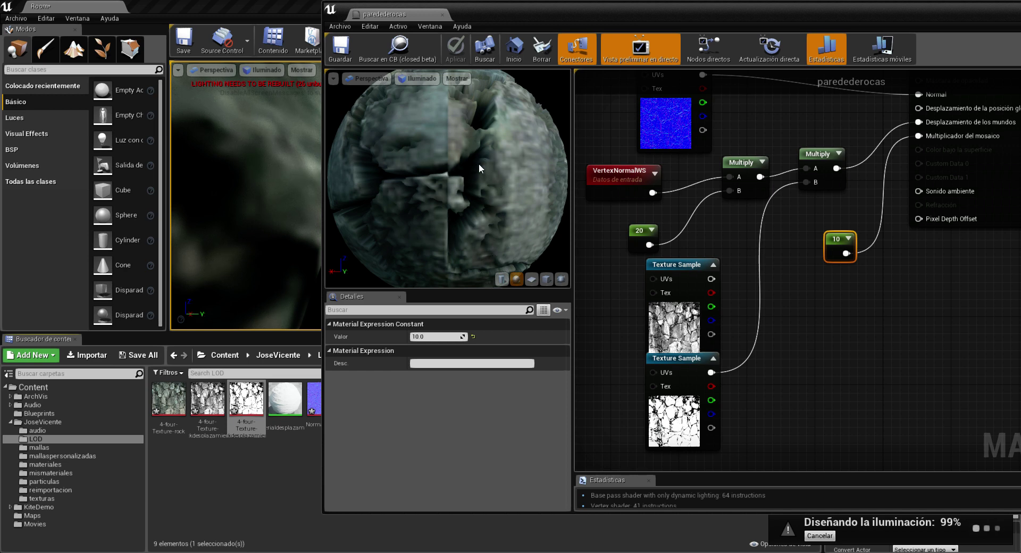
# Inspect the rock-wall material preview and the cube in the level, then bring the material editor back.
pyautogui.moveTo(478, 164); pyautogui.dragTo(510, 159)
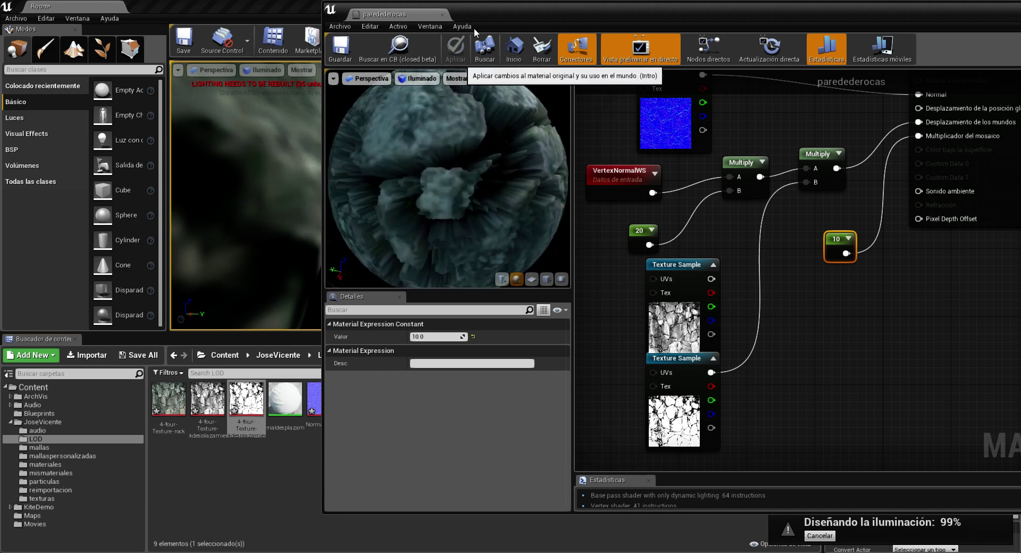
pyautogui.moveTo(500, 14); pyautogui.dragTo(602, 112)
pyautogui.moveTo(598, 263)
pyautogui.mouseDown()
pyautogui.moveTo(628, 262)
pyautogui.moveTo(609, 215)
pyautogui.mouseUp()
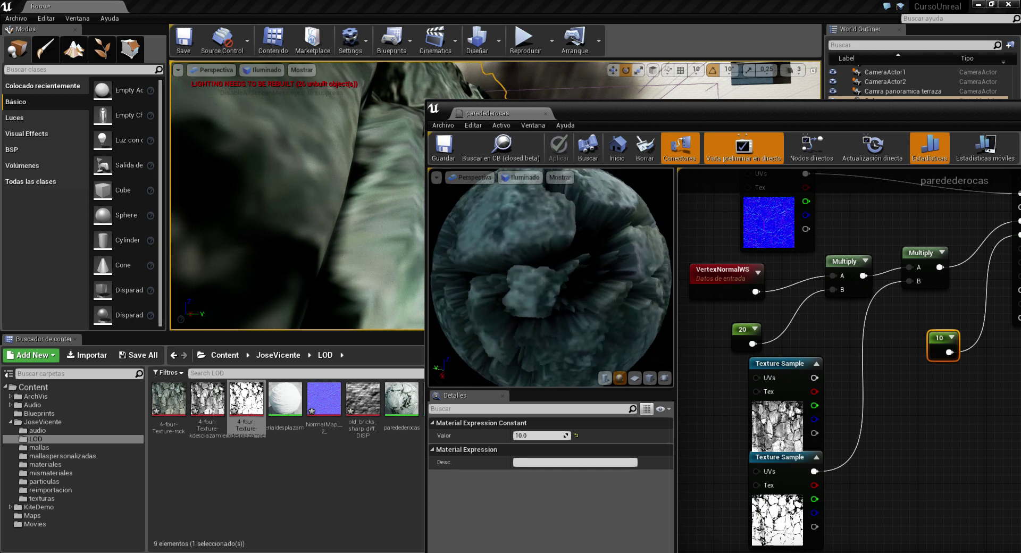
pyautogui.moveTo(603, 113); pyautogui.dragTo(630, 364)
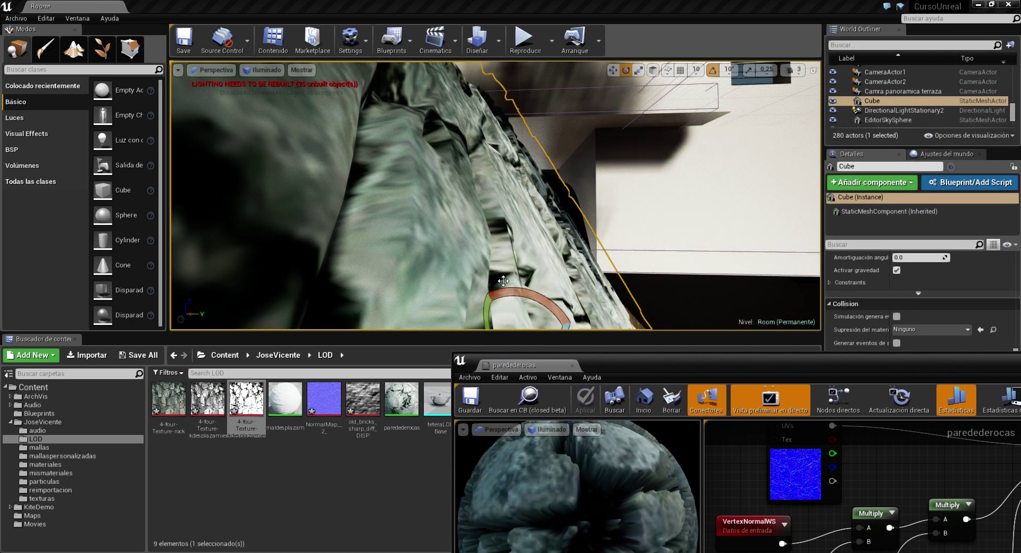
pyautogui.moveTo(495, 196)
pyautogui.mouseDown(button='right')
pyautogui.moveTo(494, 159)
pyautogui.moveTo(479, 175)
pyautogui.moveTo(511, 220)
pyautogui.moveTo(500, 223)
pyautogui.mouseUp(button='right')
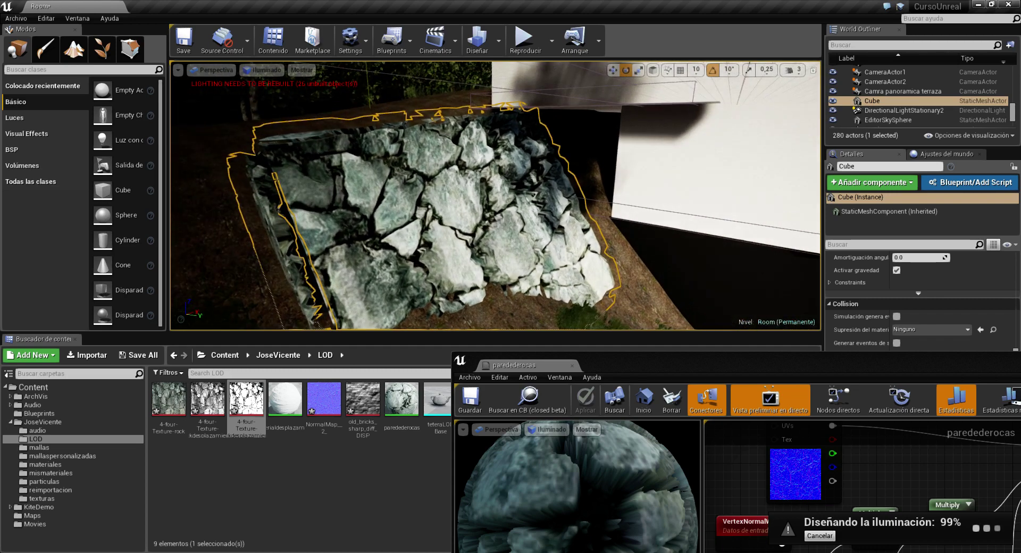
pyautogui.moveTo(544, 295); pyautogui.dragTo(544, 295, button='right')
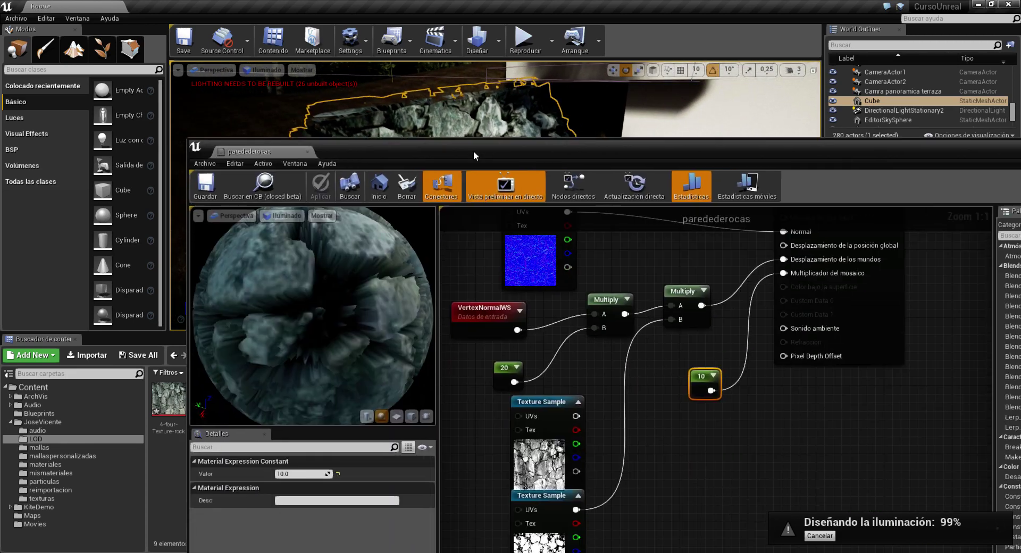
pyautogui.moveTo(743, 375); pyautogui.dragTo(413, 106)
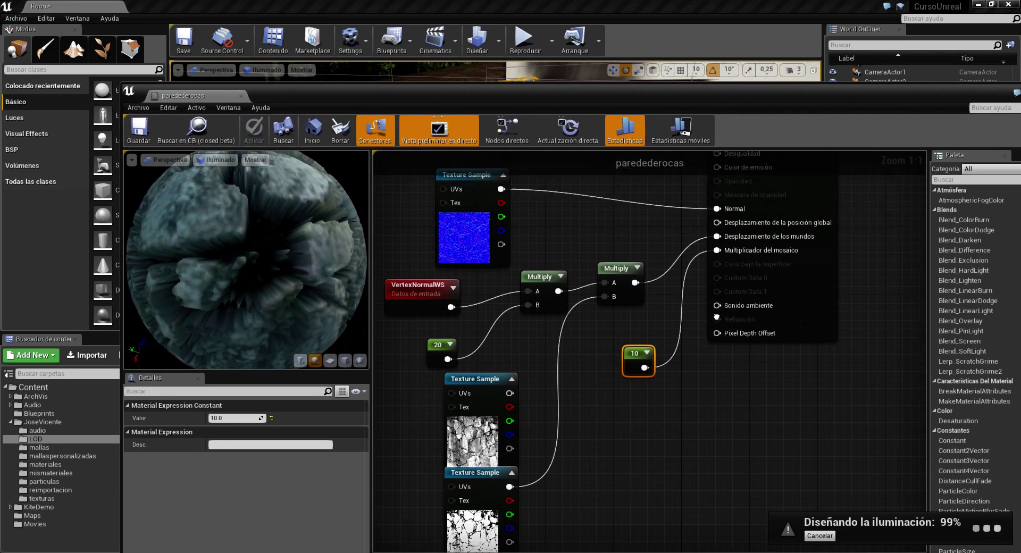
# Check Crack Free Displacement in the paredederocas Tessellation settings and save with Ctrl+S.
pyautogui.scroll(-2, 707, 358)
pyautogui.click(755, 251)
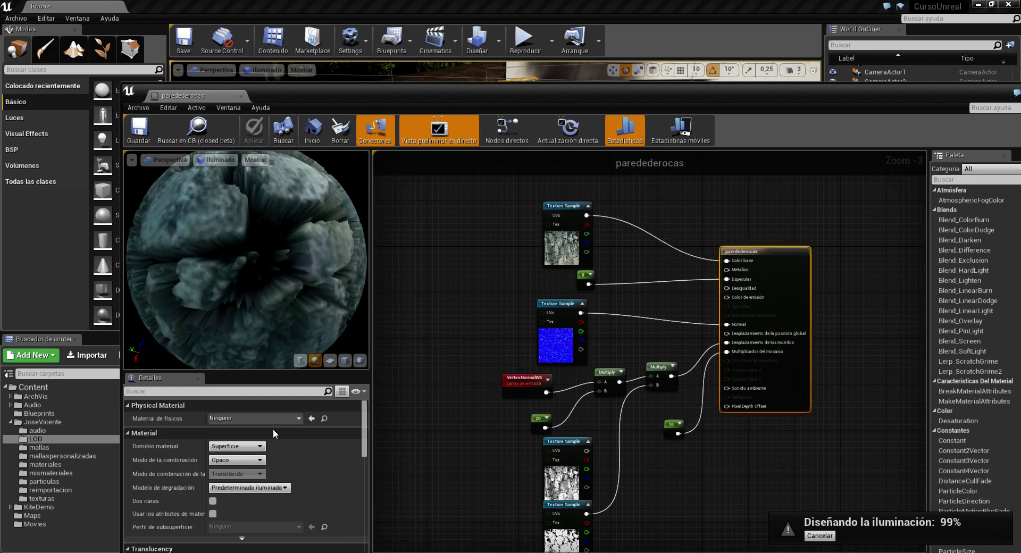
pyautogui.scroll(-2, 271, 460)
pyautogui.scroll(-1, 271, 460)
pyautogui.scroll(-1, 271, 460)
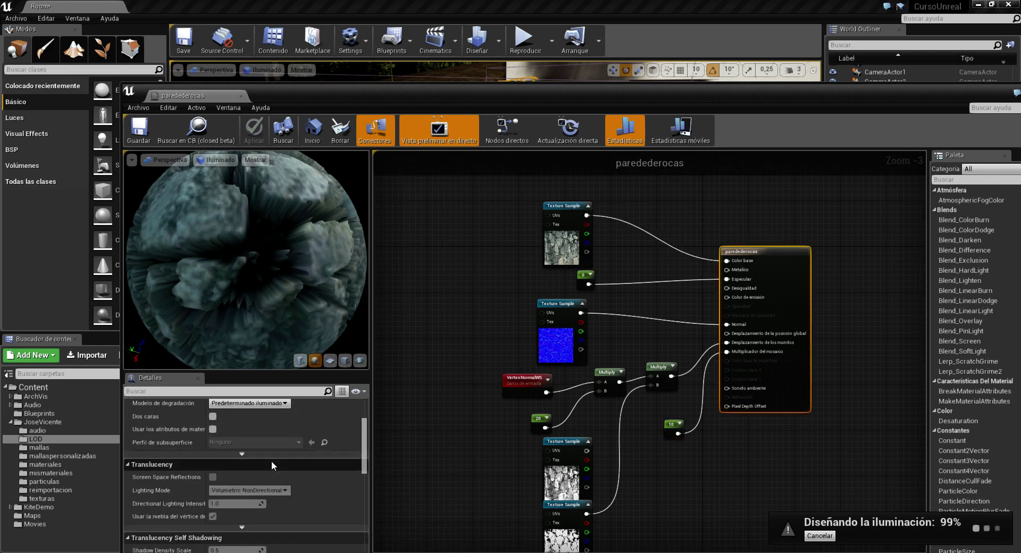
pyautogui.scroll(-1, 271, 461)
pyautogui.scroll(-2, 272, 460)
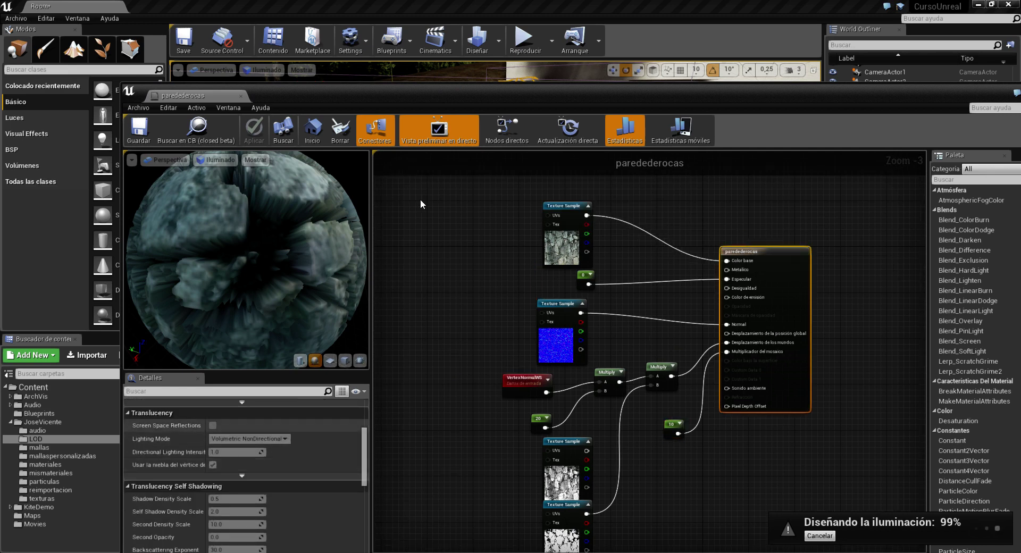
pyautogui.moveTo(455, 103); pyautogui.dragTo(407, 24)
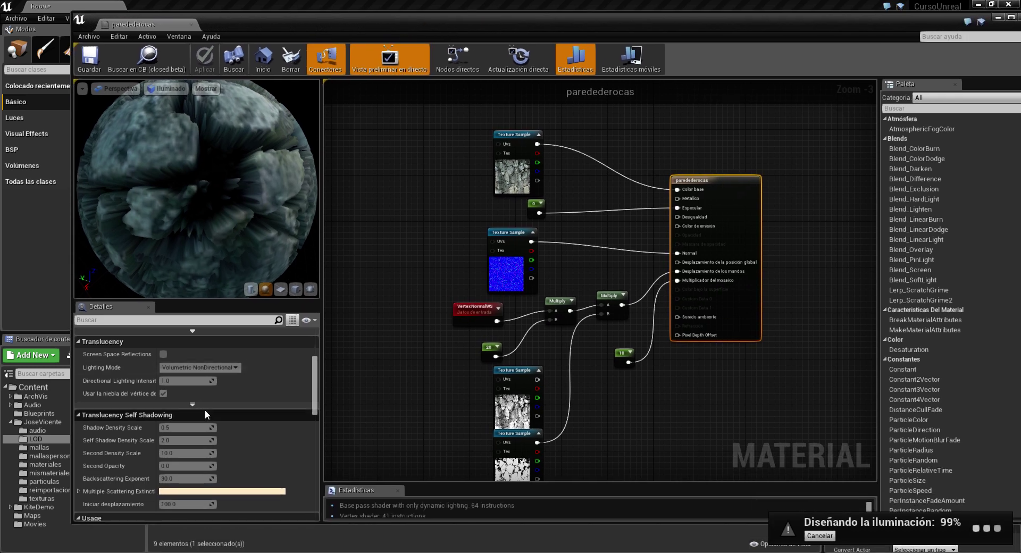
pyautogui.scroll(-2, 206, 410)
pyautogui.scroll(-2, 205, 409)
pyautogui.scroll(-1, 206, 408)
pyautogui.scroll(-2, 206, 408)
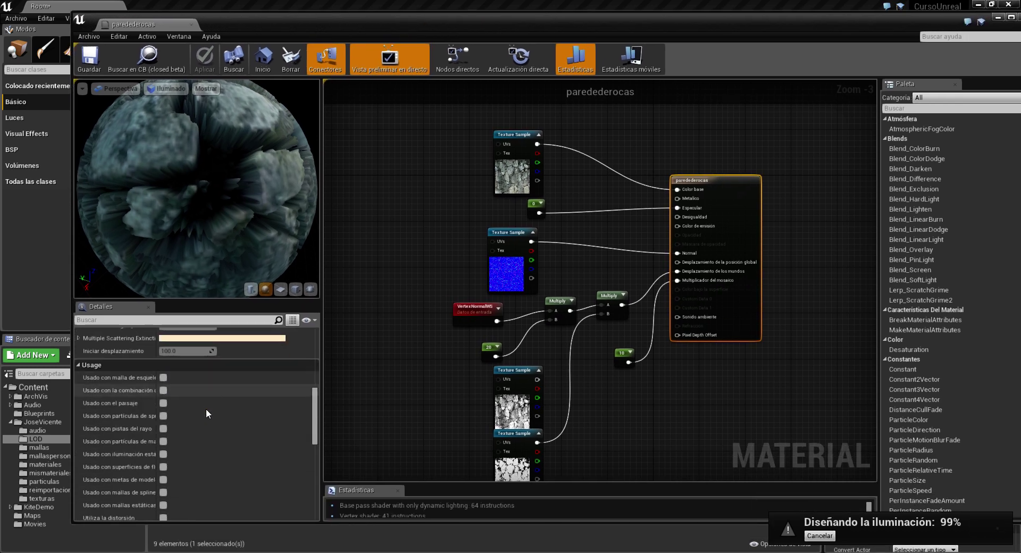
pyautogui.scroll(-2, 206, 407)
pyautogui.scroll(-3, 206, 408)
pyautogui.scroll(-1, 206, 407)
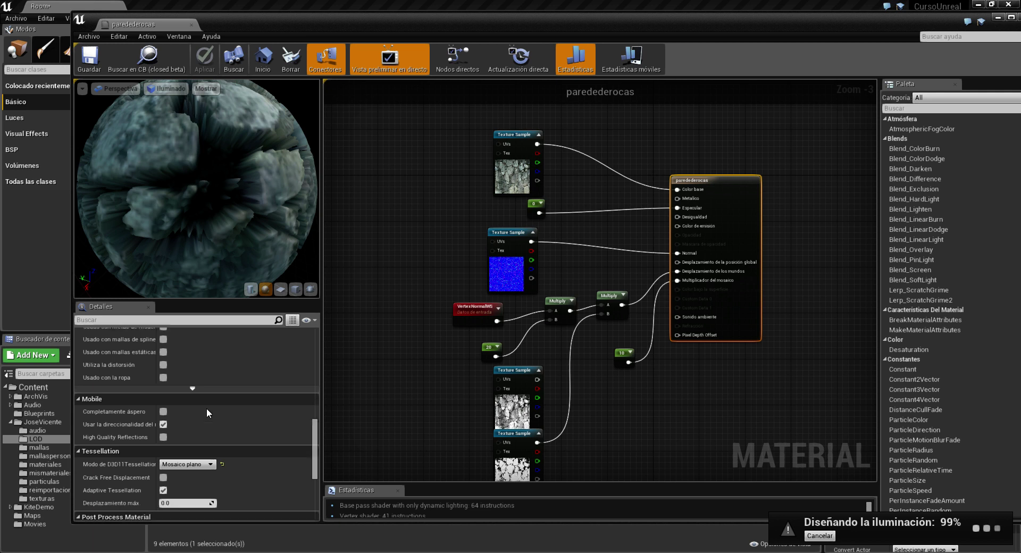
pyautogui.scroll(-1, 206, 407)
pyautogui.scroll(-2, 206, 408)
pyautogui.scroll(-1, 206, 411)
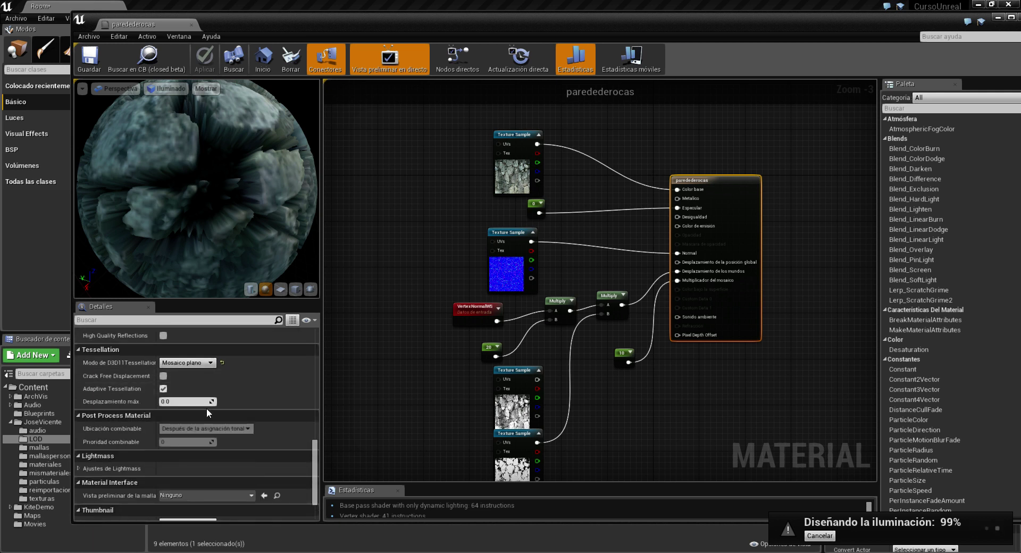
pyautogui.click(163, 375)
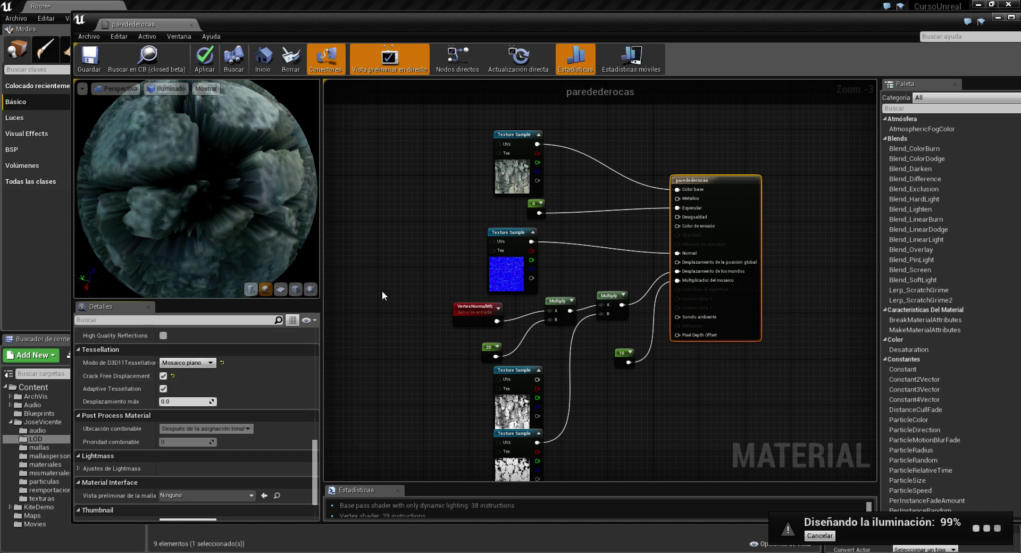
pyautogui.hotkey('ctrl', 's')
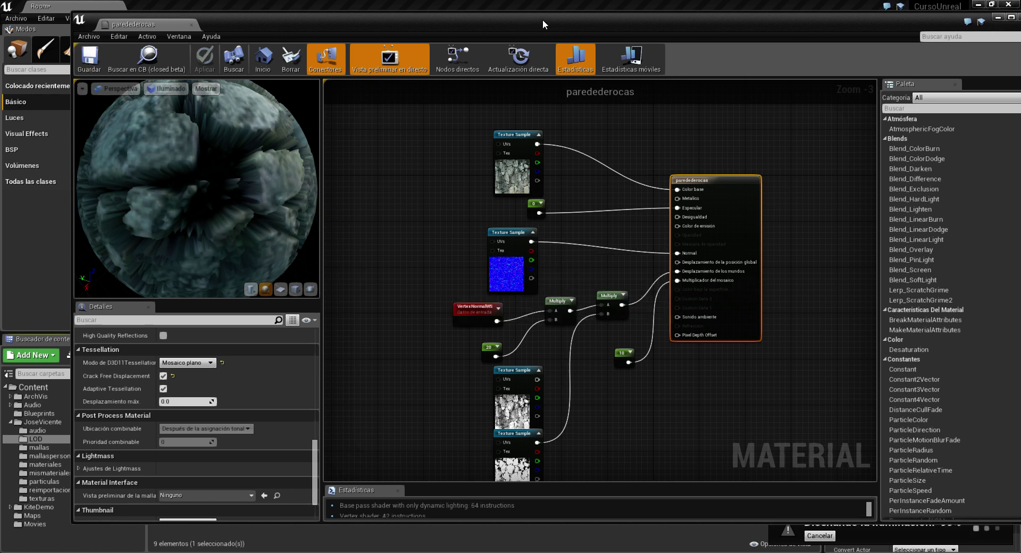
# Move the material editor aside and rotate the rock-wall cube by about 20 degrees.
pyautogui.moveTo(538, 23); pyautogui.dragTo(555, 364)
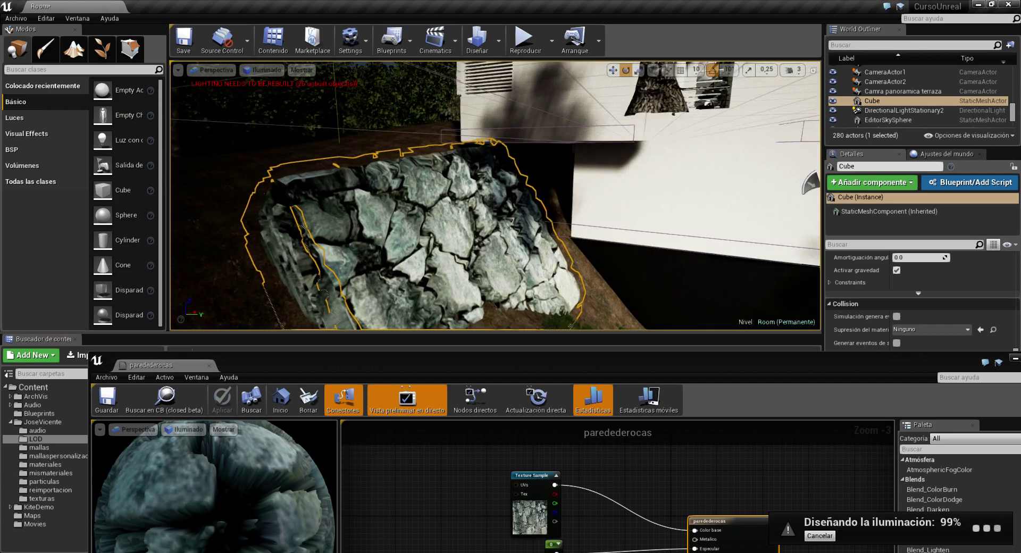
pyautogui.moveTo(494, 197)
pyautogui.mouseDown(button='right')
pyautogui.moveTo(478, 171)
pyautogui.moveTo(478, 181)
pyautogui.mouseUp(button='right')
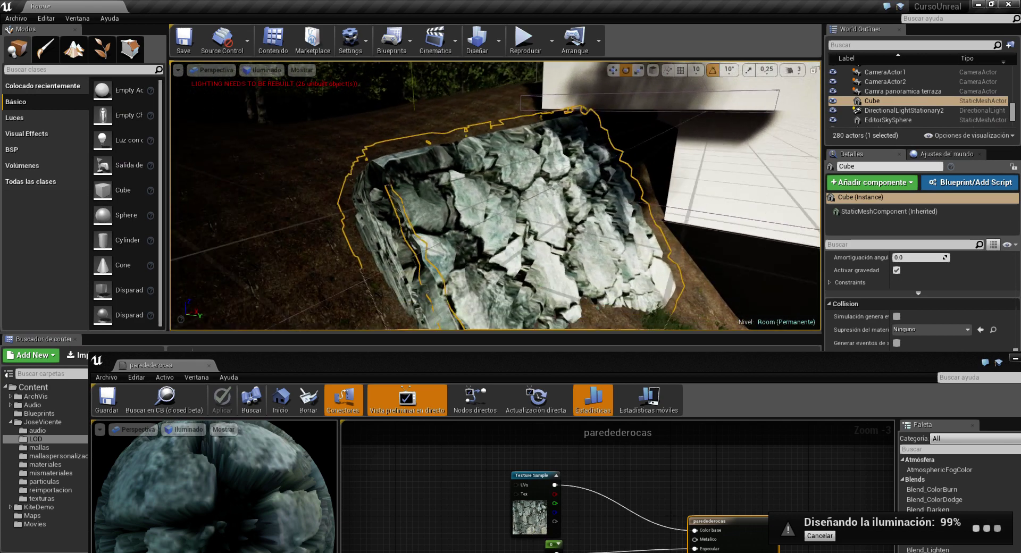
pyautogui.moveTo(468, 196); pyautogui.dragTo(468, 197, button='right')
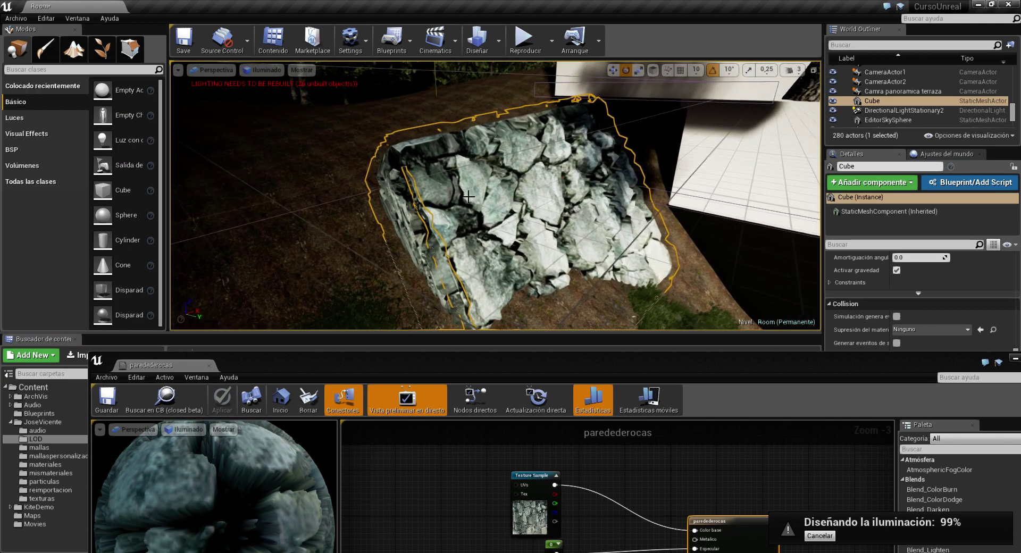
pyautogui.click(348, 213)
pyautogui.moveTo(578, 197); pyautogui.dragTo(578, 197, button='right')
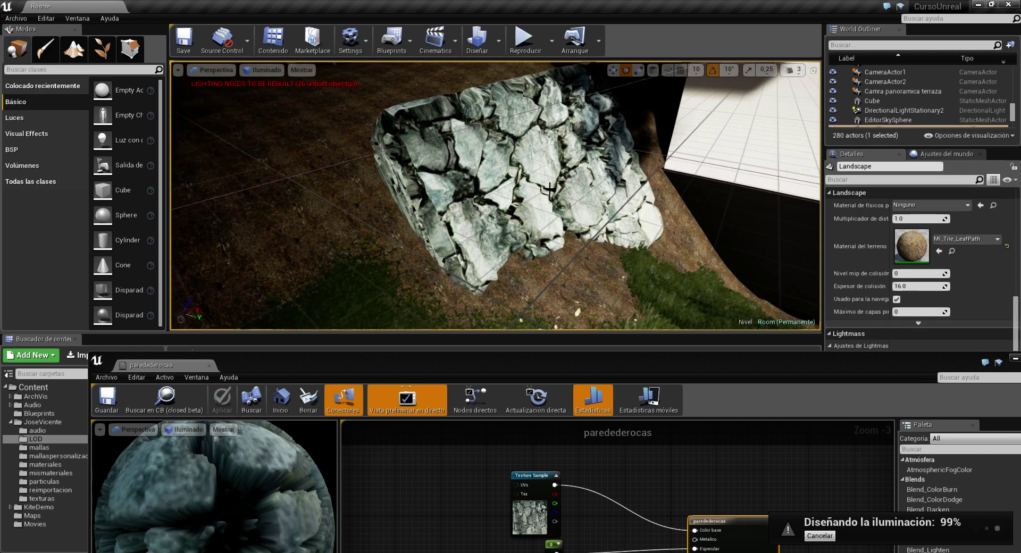
pyautogui.moveTo(474, 159); pyautogui.dragTo(474, 158, button='right')
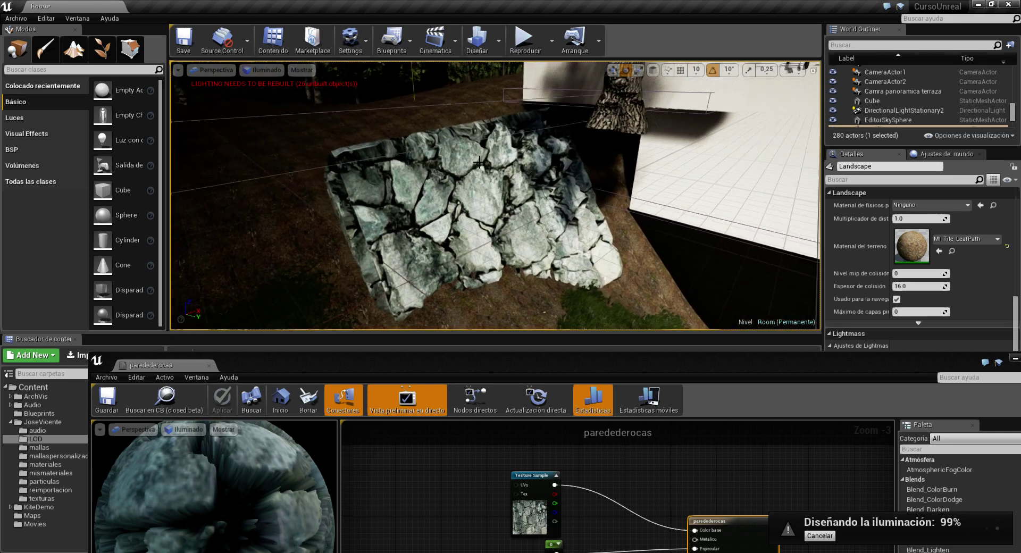
pyautogui.moveTo(475, 158); pyautogui.dragTo(475, 159, button='right')
pyautogui.click(502, 214)
pyautogui.moveTo(514, 199); pyautogui.dragTo(523, 218)
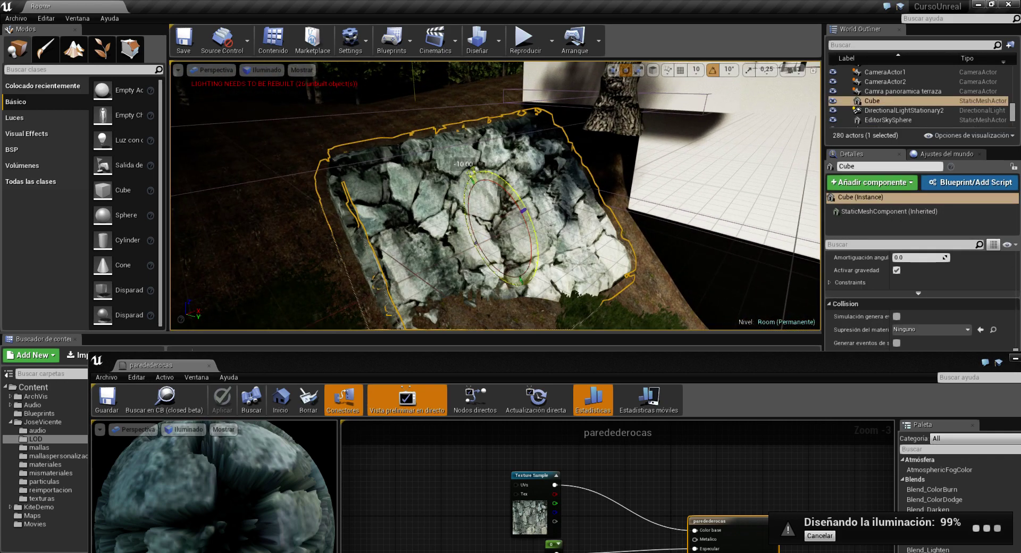
pyautogui.press('w')
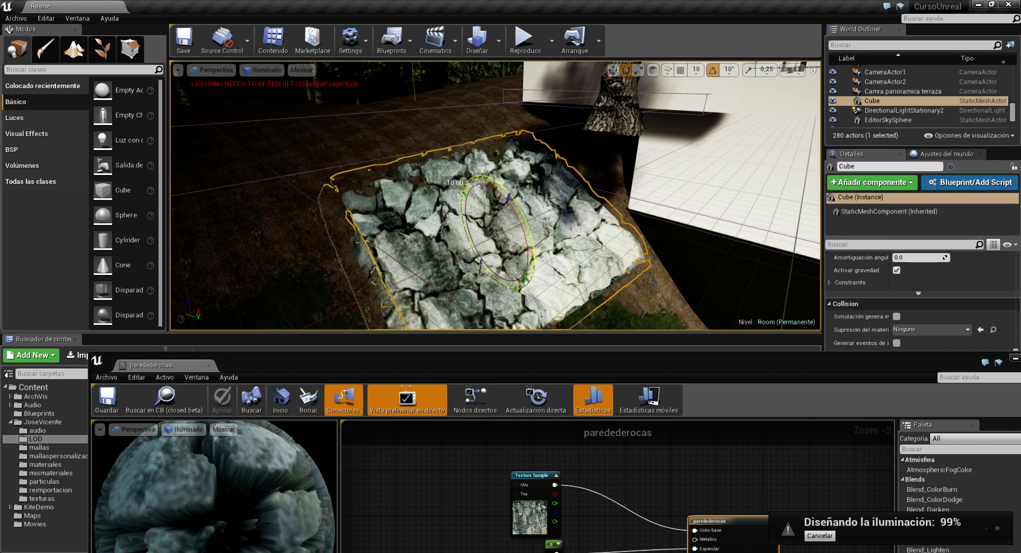
# Select the wall mesh by the rocks, view the house deck, and enlarge the material editor.
pyautogui.click(734, 186)
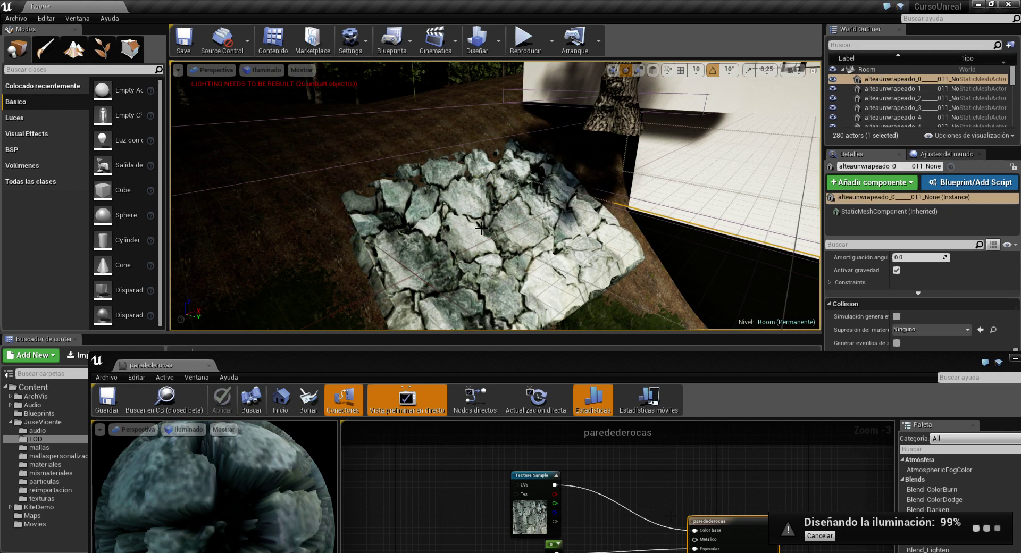
pyautogui.moveTo(481, 228); pyautogui.dragTo(553, 229, button='right')
pyautogui.moveTo(442, 229); pyautogui.dragTo(378, 179, button='right')
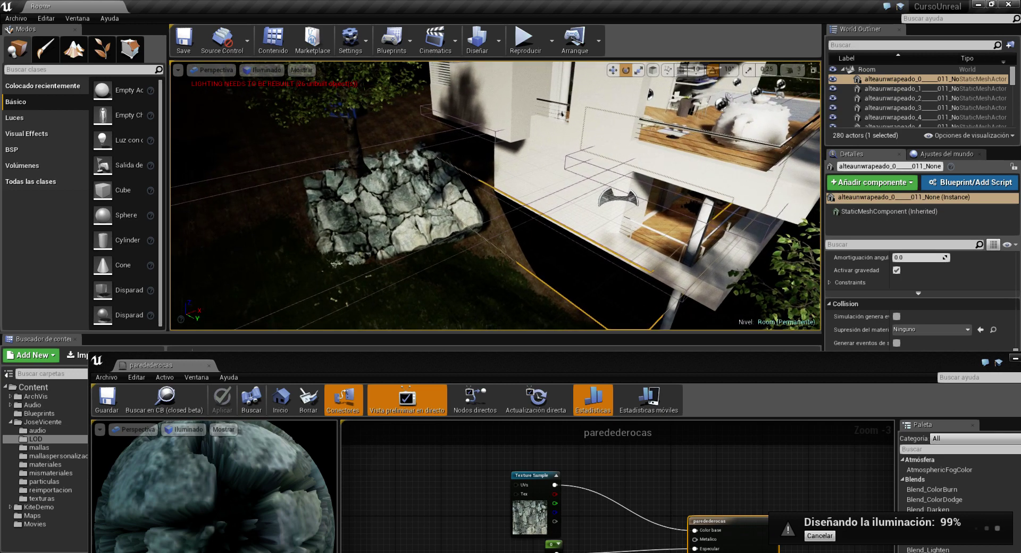
pyautogui.moveTo(375, 178); pyautogui.dragTo(449, 178, button='right')
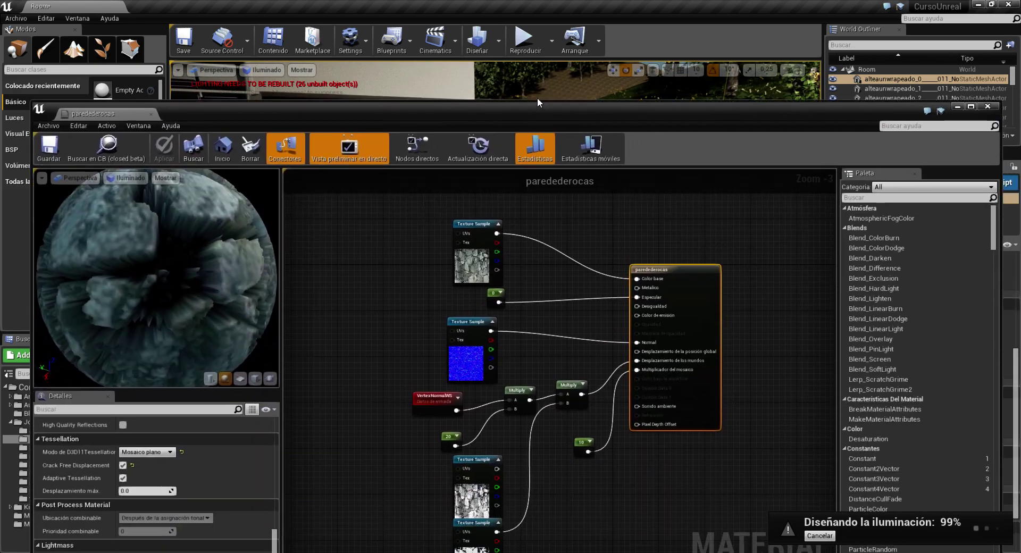
pyautogui.moveTo(600, 362); pyautogui.dragTo(531, 35)
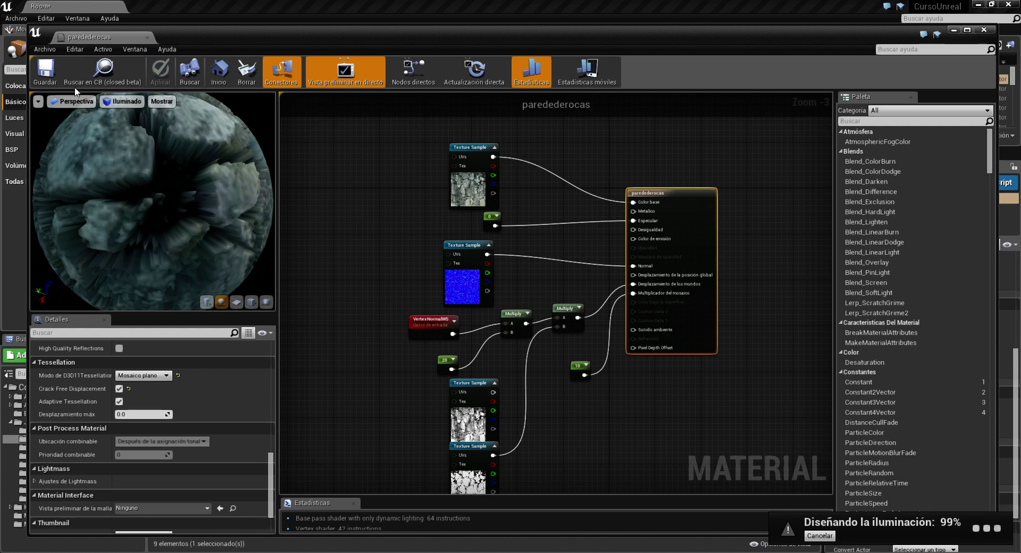
# Close the material editor and fly the view into the interior by the staircase.
pyautogui.click(982, 33)
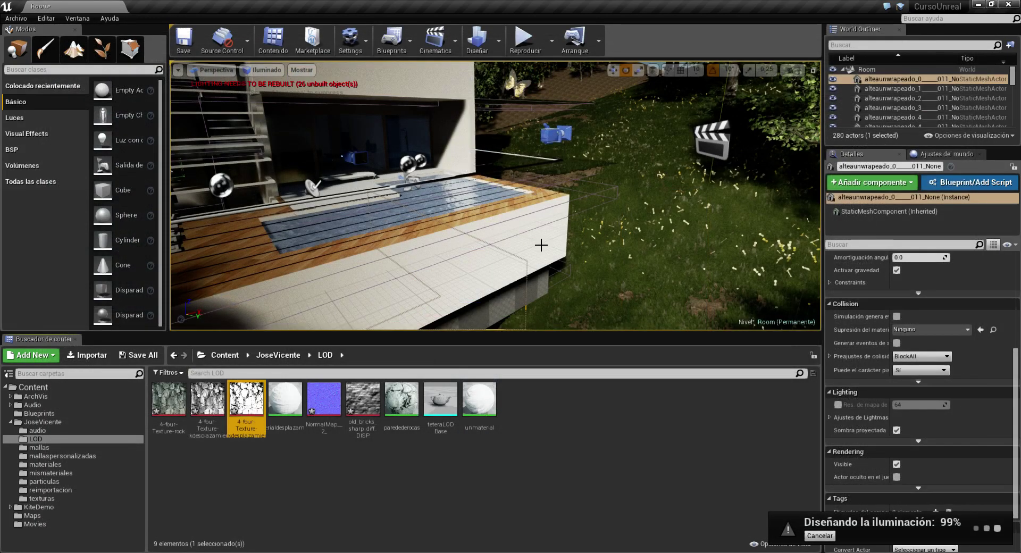
pyautogui.moveTo(540, 244); pyautogui.dragTo(540, 244, button='right')
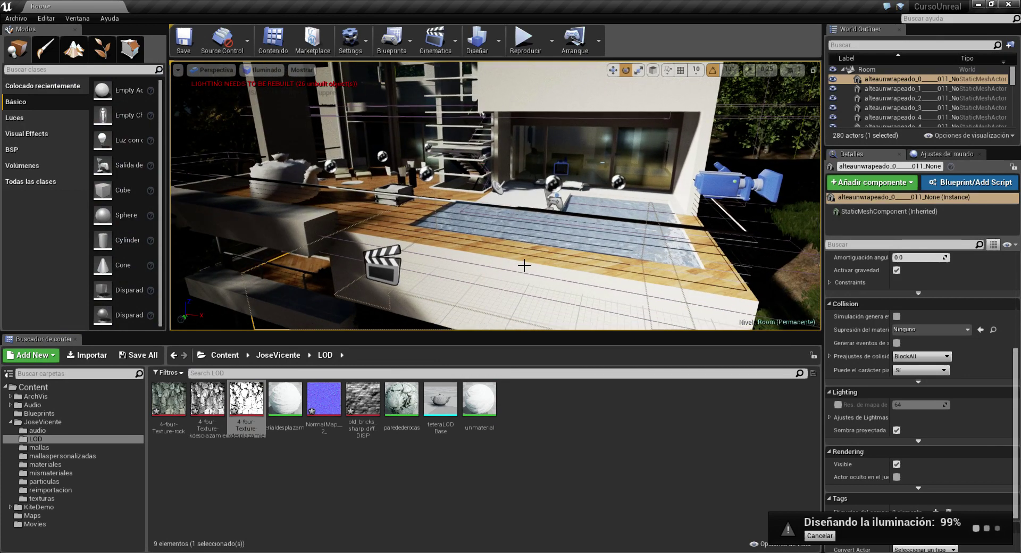
pyautogui.moveTo(540, 244); pyautogui.dragTo(541, 244, button='right')
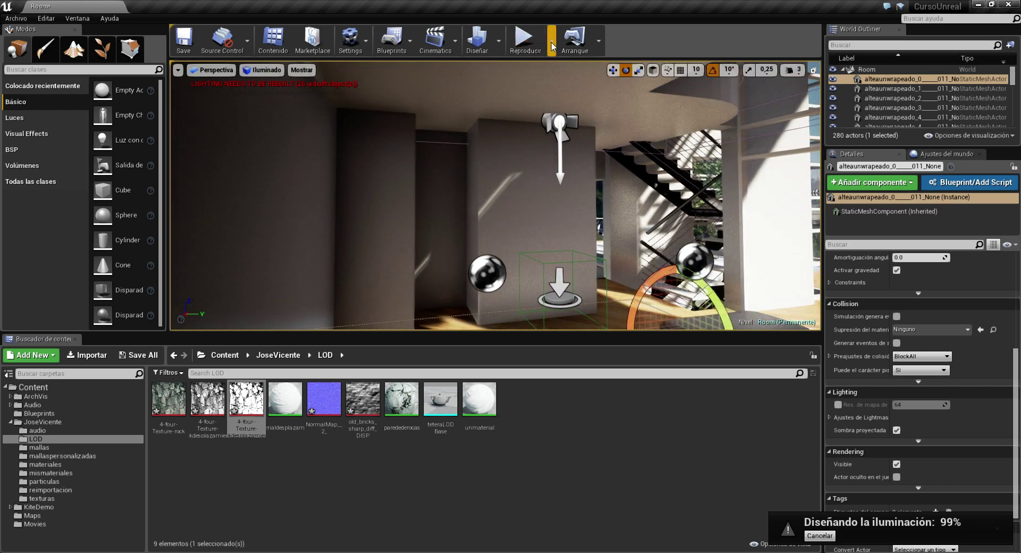
# Play the level in the editor, walk toward the staircase wall and back, then stop with Esc.
pyautogui.click(551, 41)
pyautogui.click(604, 182)
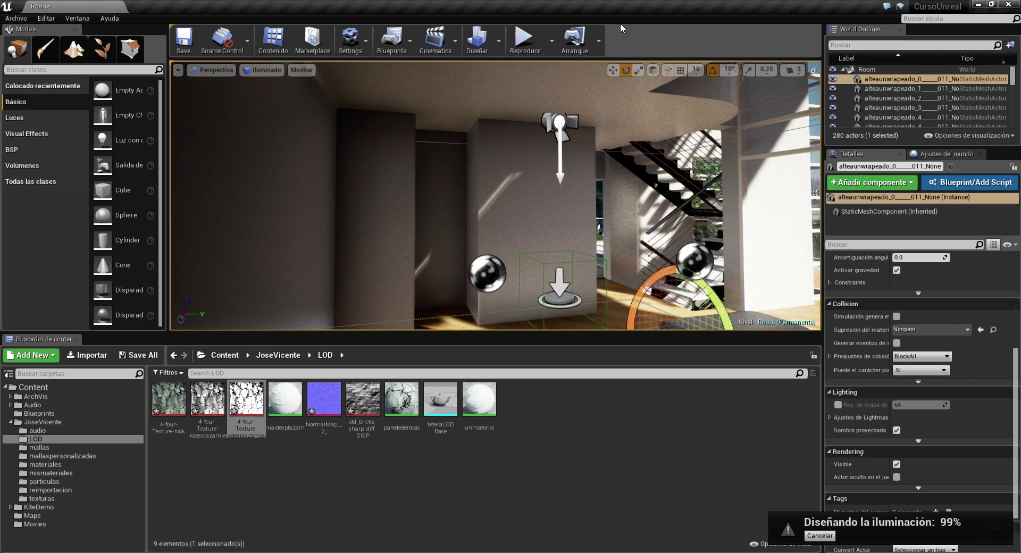
pyautogui.click(524, 37)
pyautogui.press('w')
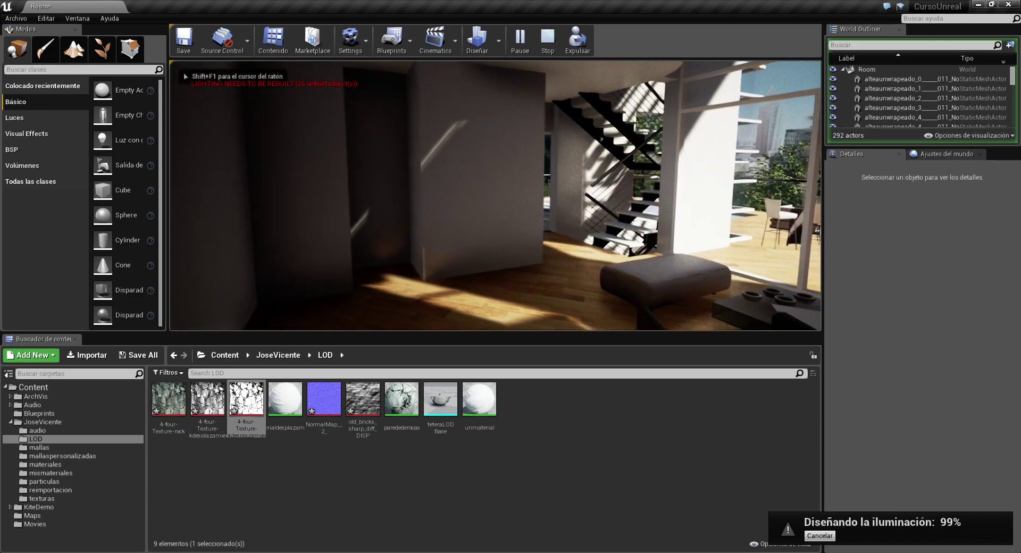
pyautogui.press('w')
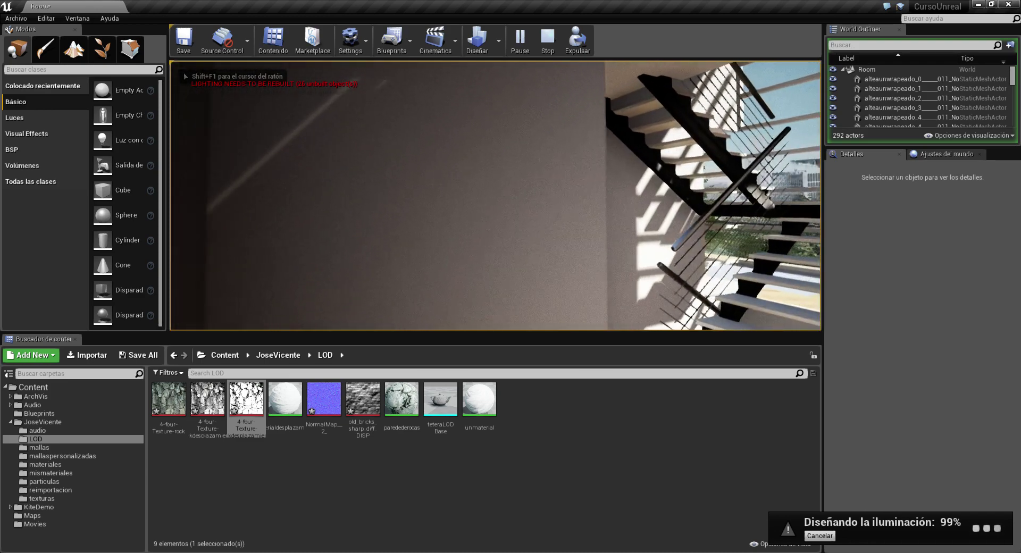
pyautogui.press('w')
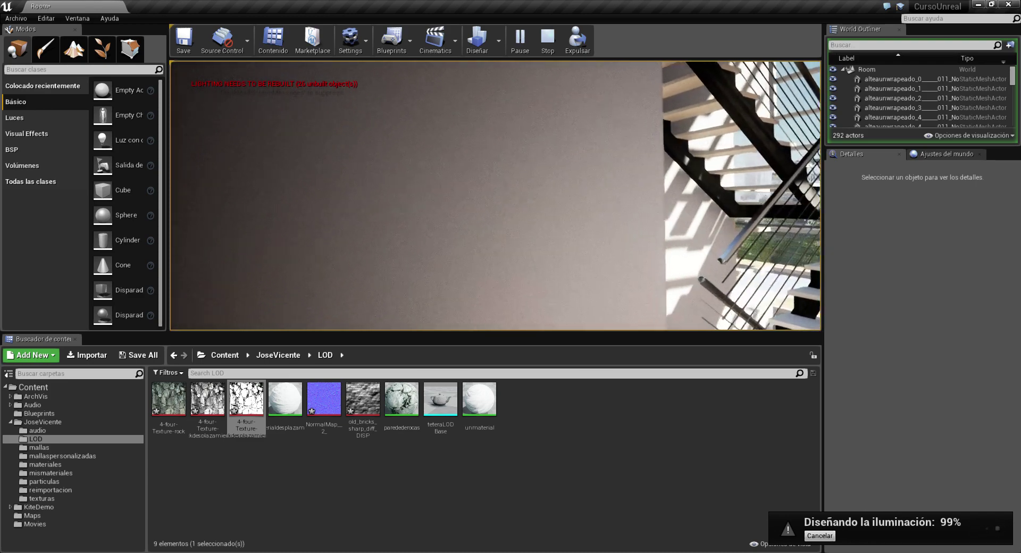
pyautogui.press('s')
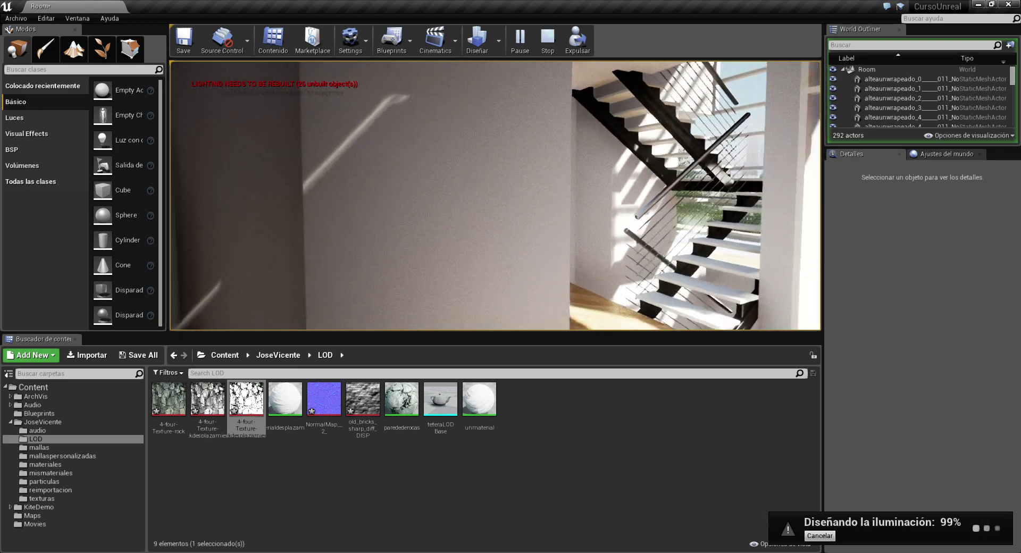
pyautogui.press('w')
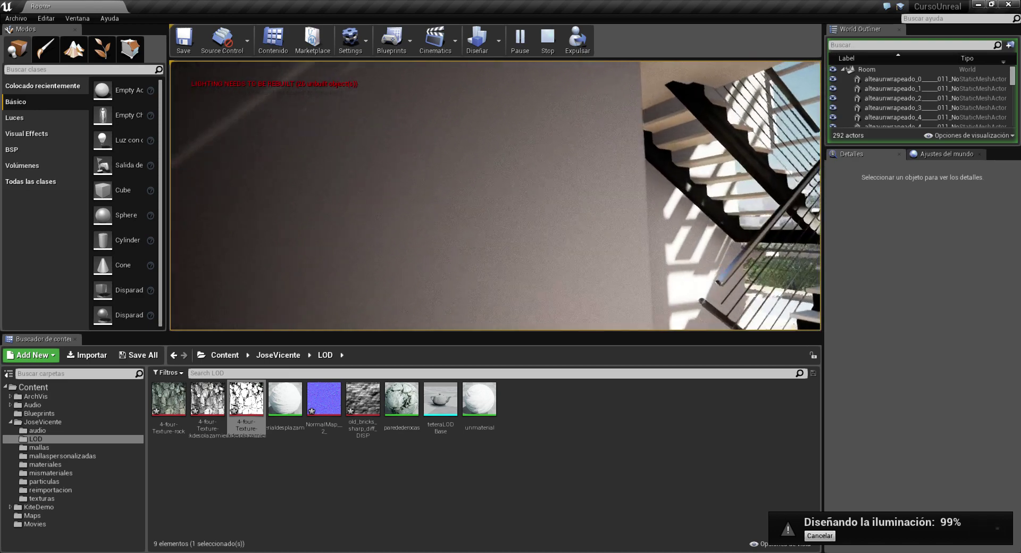
pyautogui.press('s')
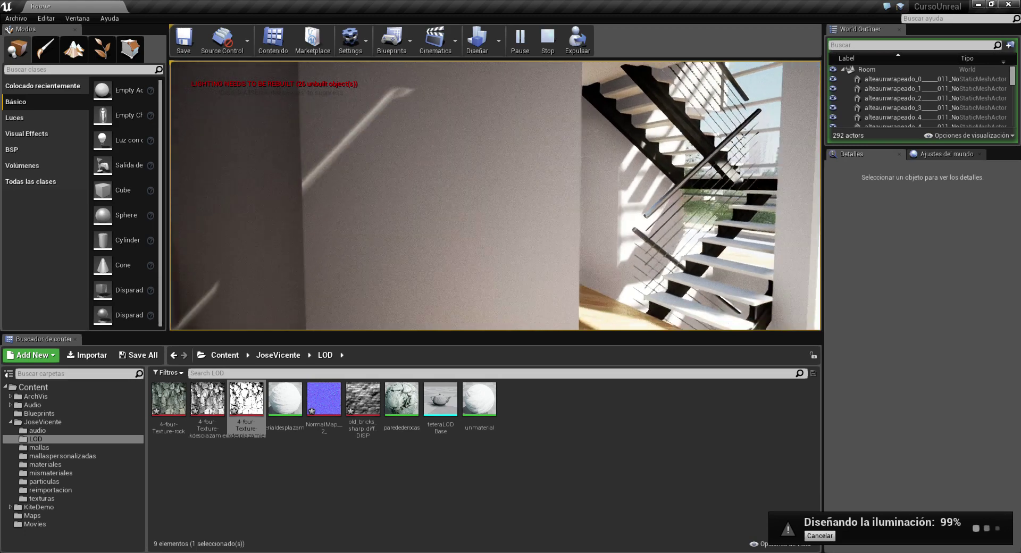
pyautogui.press('Escape')
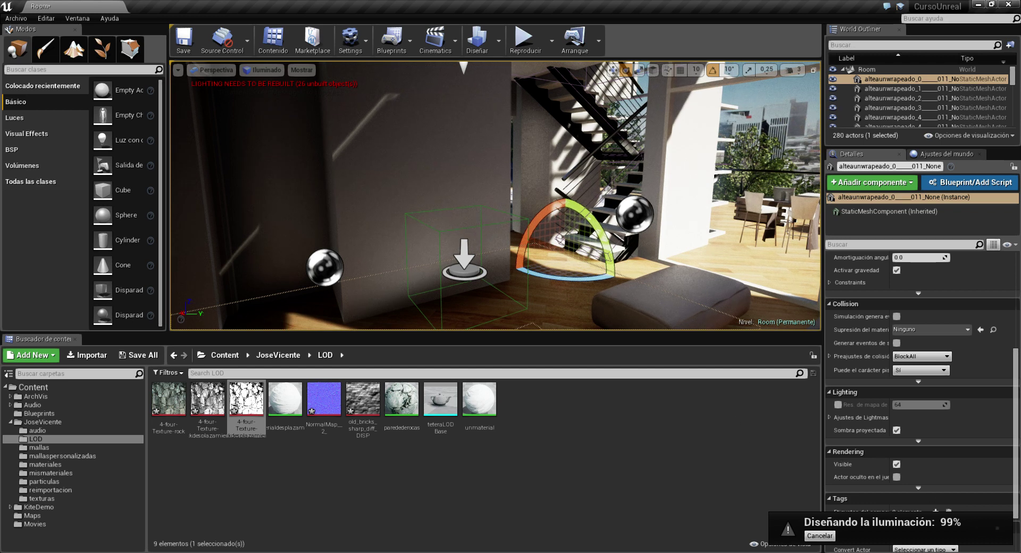
# Select TriggerBox3 in the living room and open the Level Blueprint.
pyautogui.moveTo(925, 538); pyautogui.dragTo(871, 542)
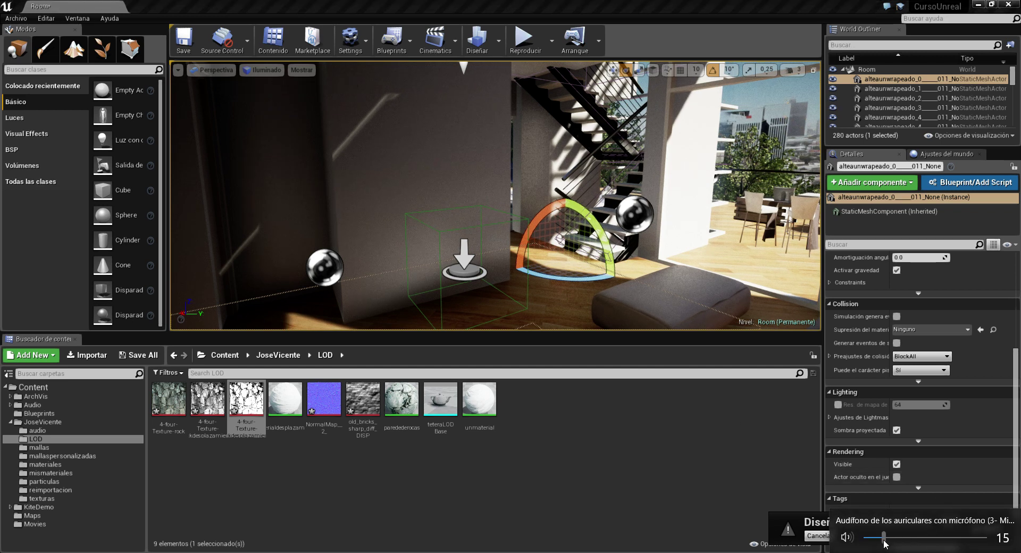
pyautogui.moveTo(494, 196); pyautogui.dragTo(494, 197, button='right')
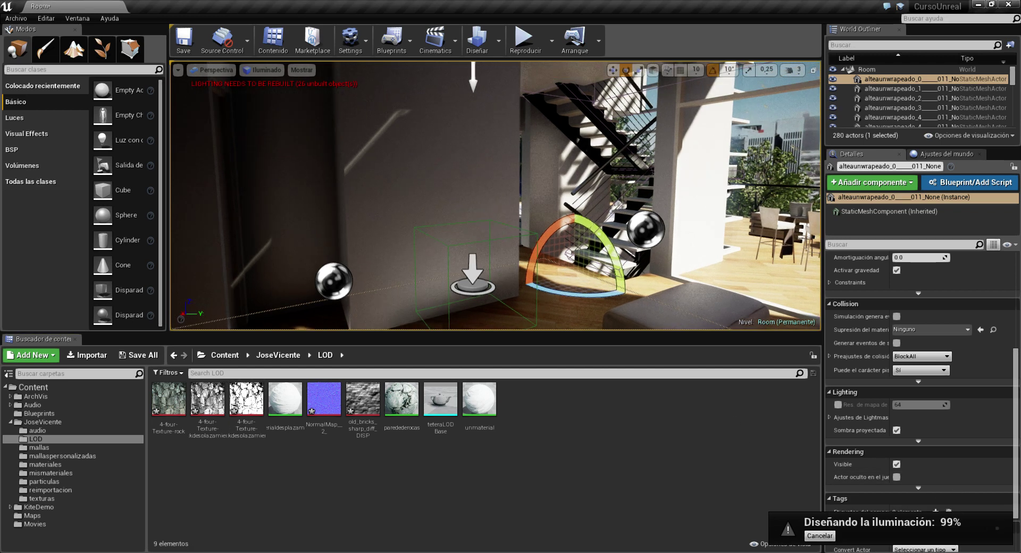
pyautogui.click(471, 228)
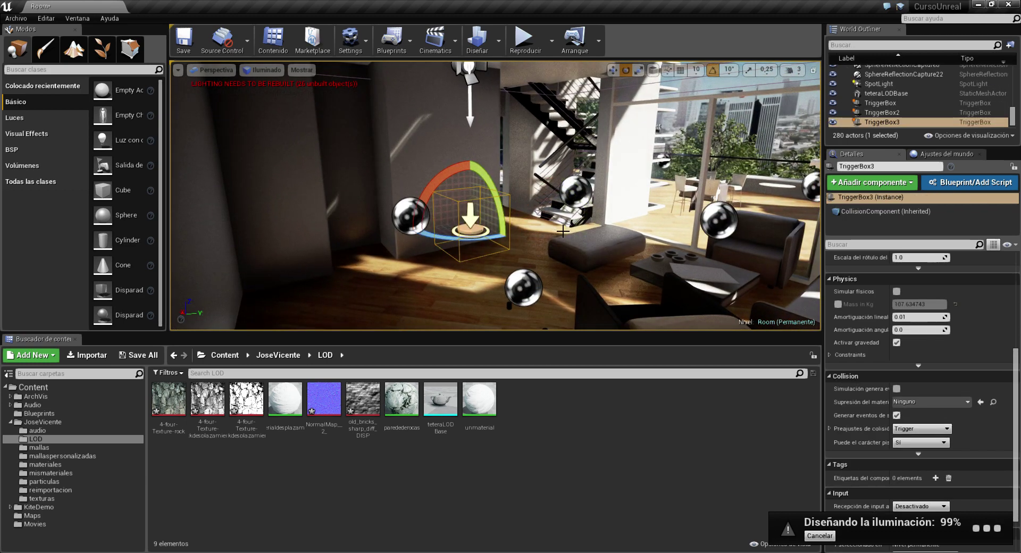
pyautogui.click(391, 40)
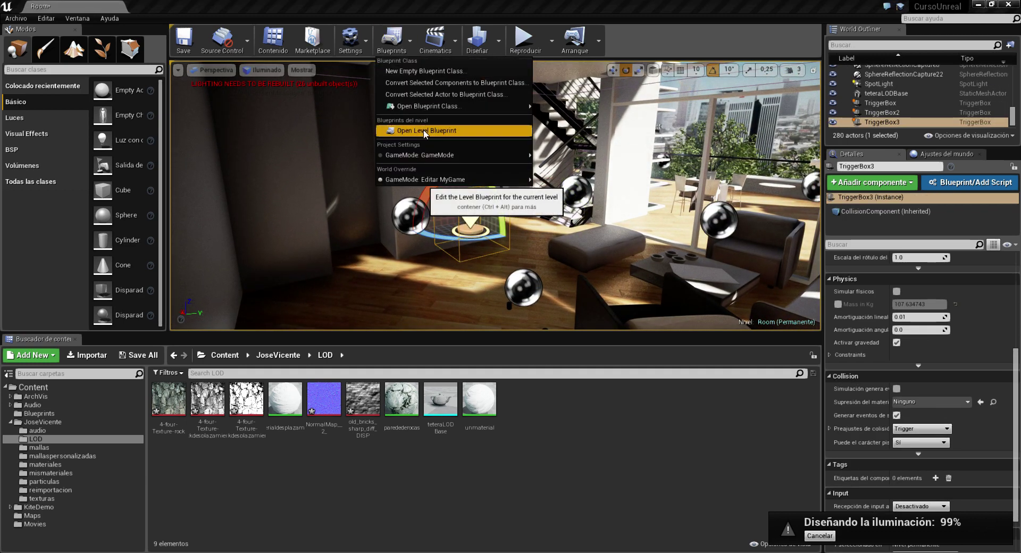
pyautogui.click(425, 130)
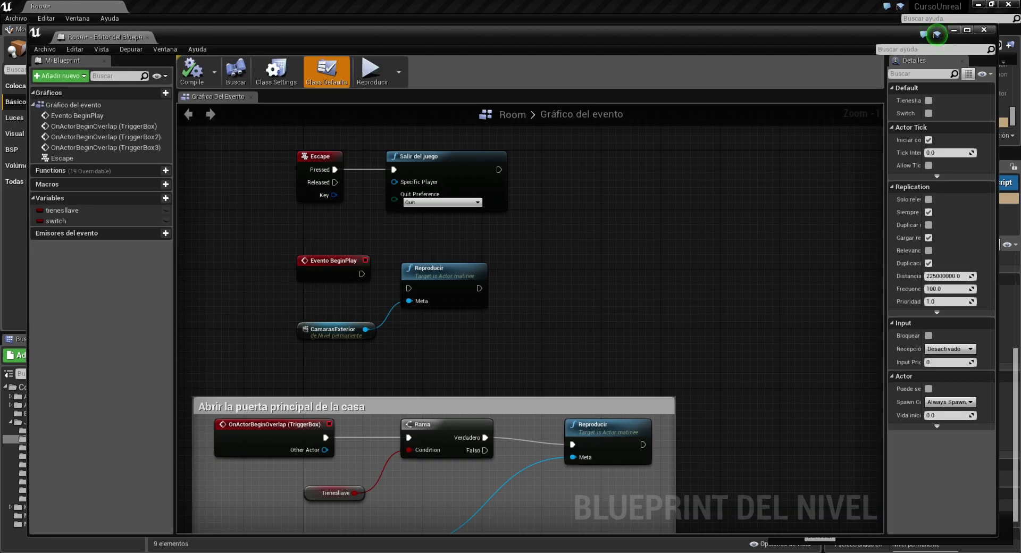
# Frame both commented node groups and nudge the Switch variable node down-left.
pyautogui.scroll(-3, 550, 231)
pyautogui.scroll(-2, 556, 313)
pyautogui.moveTo(528, 370); pyautogui.dragTo(489, 244, button='right')
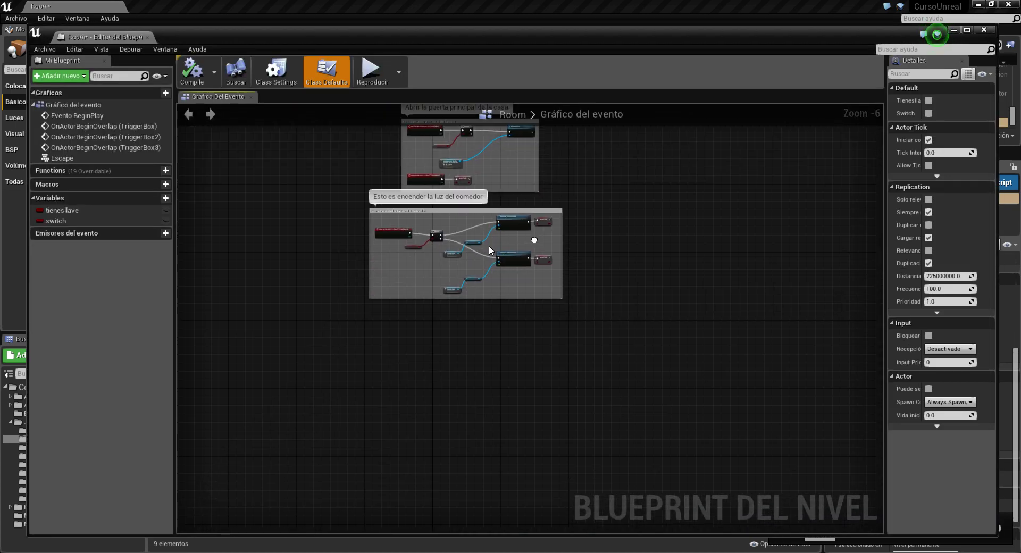
pyautogui.scroll(7, 408, 235)
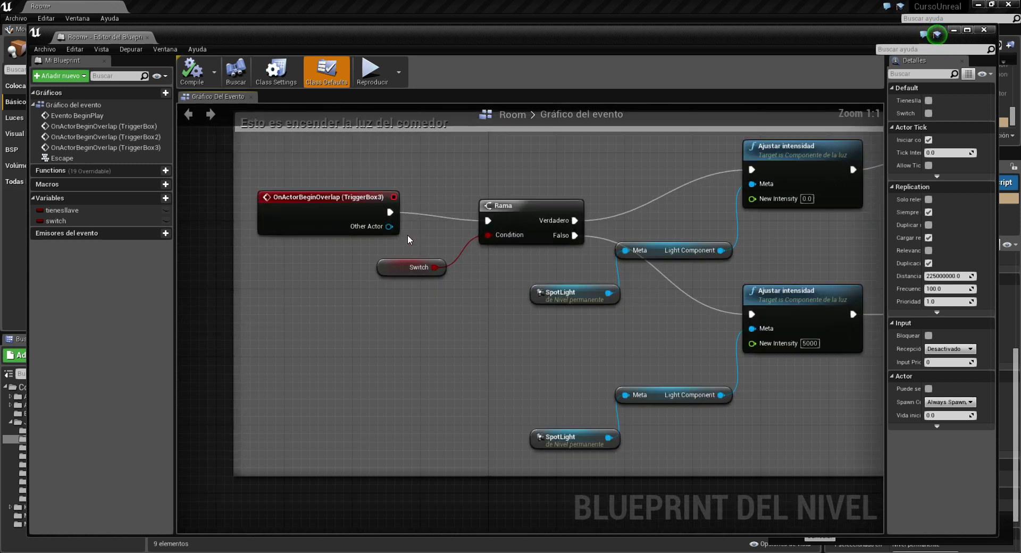
pyautogui.moveTo(407, 234); pyautogui.dragTo(384, 259, button='right')
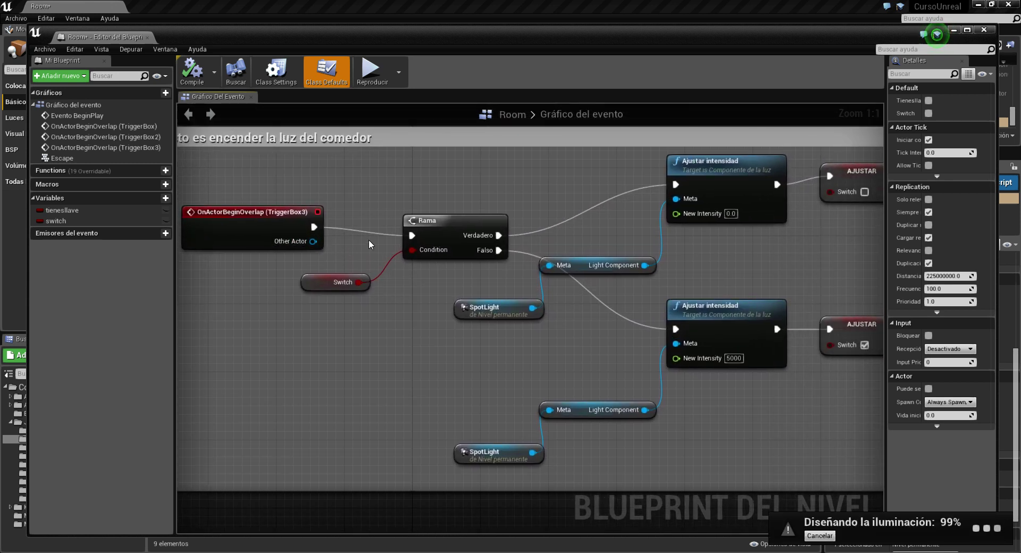
pyautogui.moveTo(371, 244); pyautogui.dragTo(352, 265, button='right')
pyautogui.moveTo(298, 302); pyautogui.dragTo(273, 313)
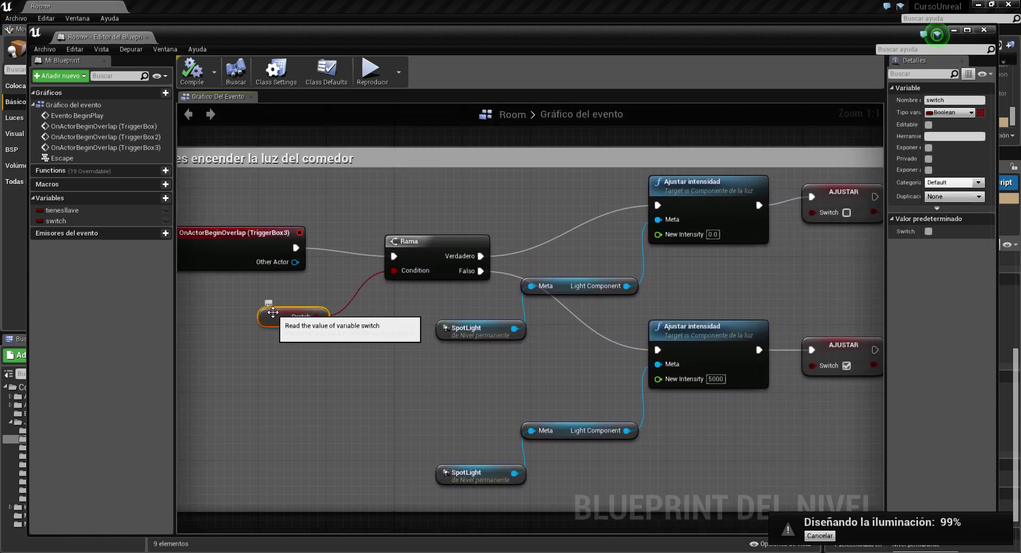
# Lower the Blueprint editor to reveal the level viewport and the ceiling light.
pyautogui.moveTo(537, 290); pyautogui.dragTo(422, 333, button='right')
pyautogui.moveTo(540, 42); pyautogui.dragTo(540, 362)
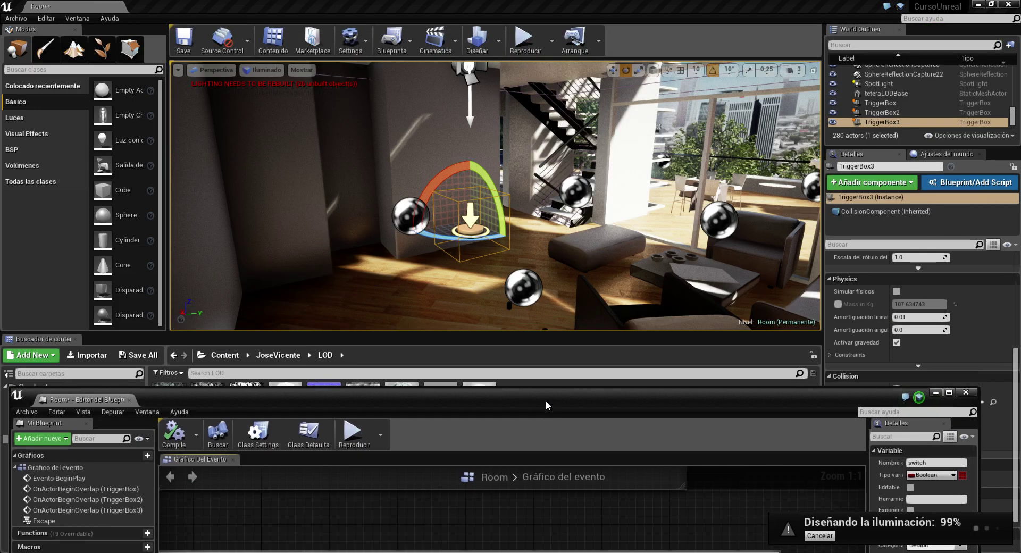
pyautogui.moveTo(521, 310); pyautogui.dragTo(519, 277, button='right')
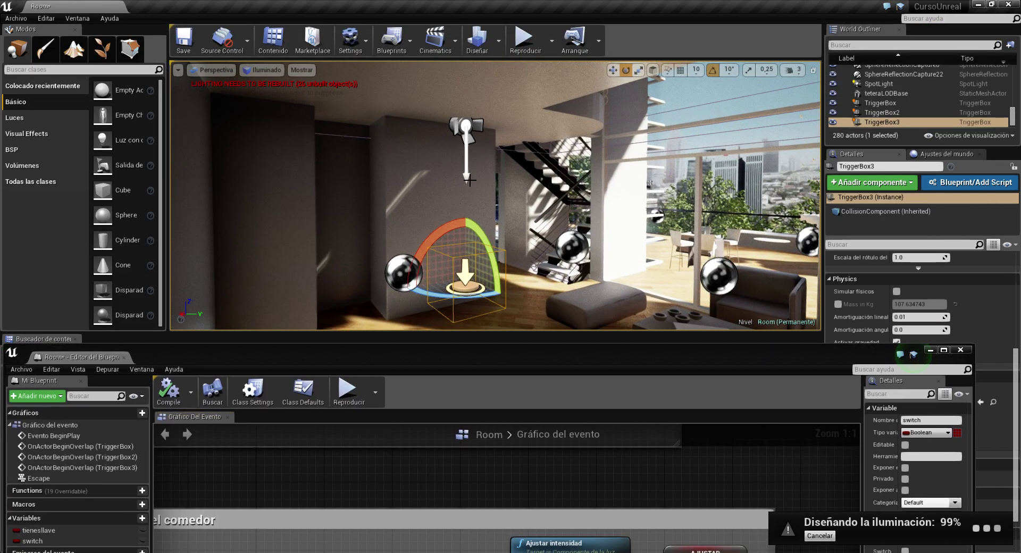
# Select the dining-room SpotLight and check that its intensity reads 0.0.
pyautogui.click(465, 139)
pyautogui.moveTo(828, 351); pyautogui.dragTo(639, 325)
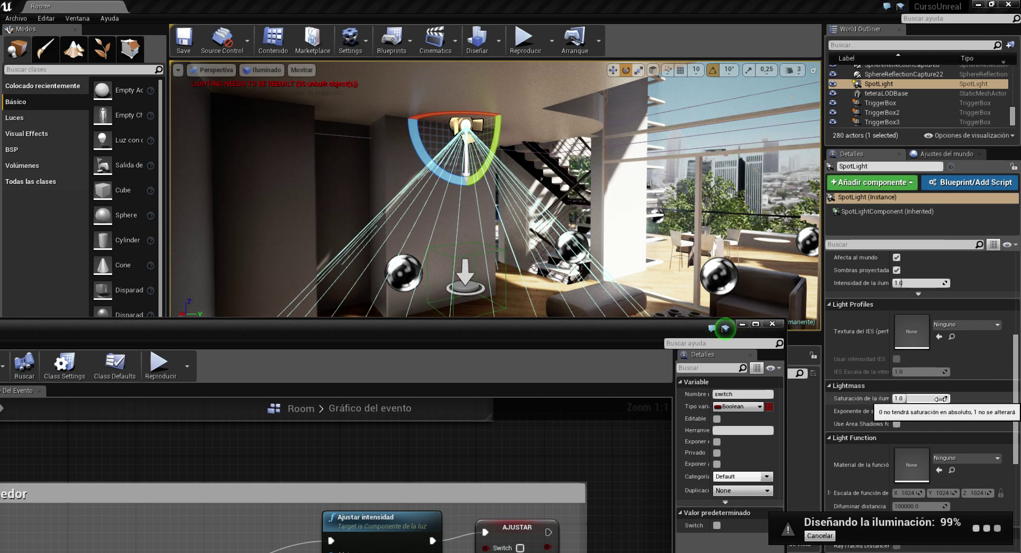
pyautogui.scroll(5, 915, 377)
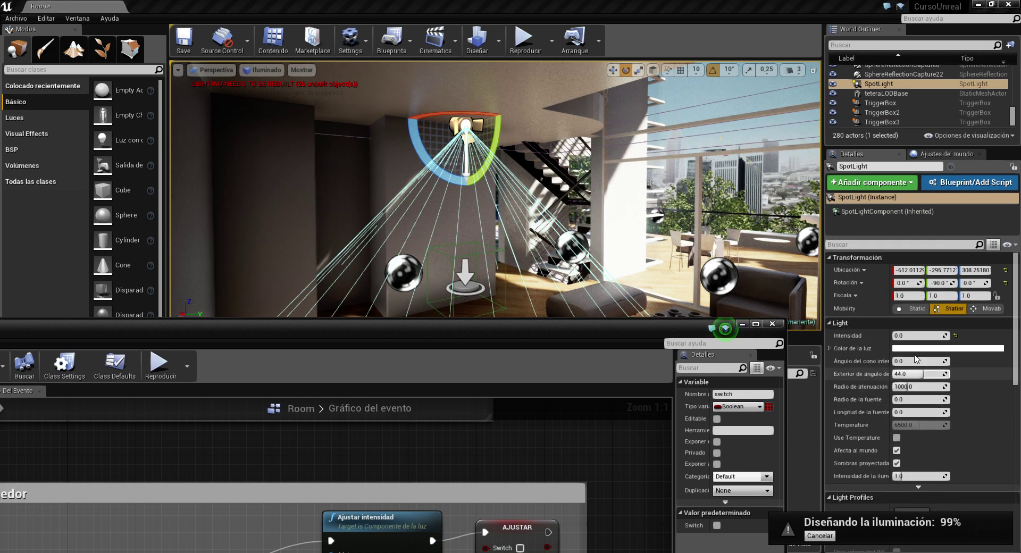
pyautogui.click(910, 333)
pyautogui.write('5000')
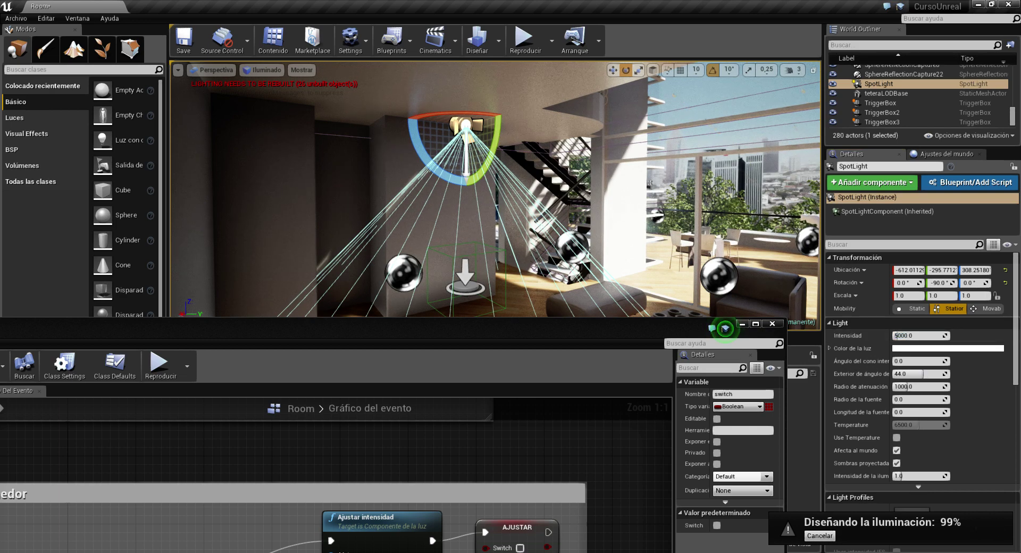
# Focus on the SpotLight and lower it slightly to Z 304.598.
pyautogui.press('f')
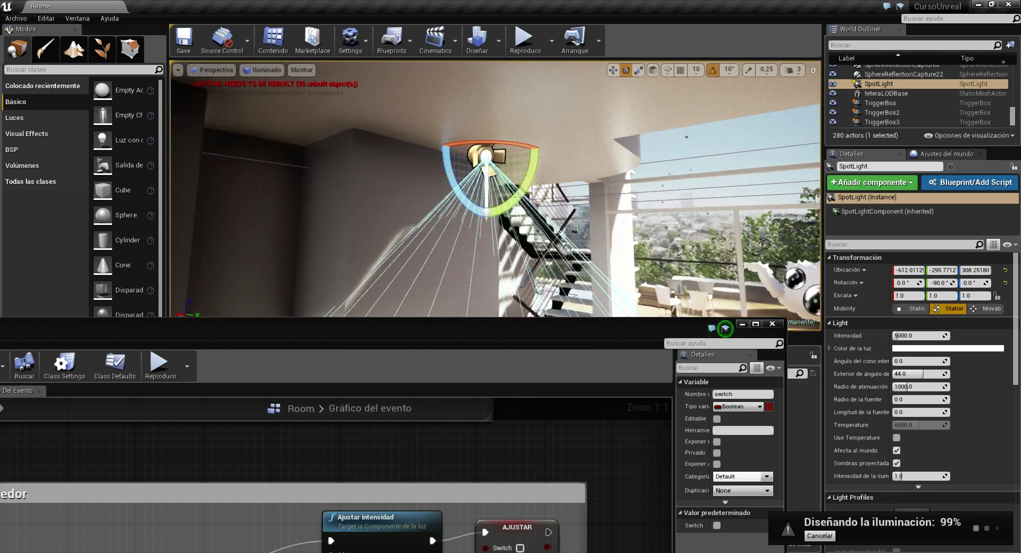
pyautogui.moveTo(495, 191); pyautogui.dragTo(532, 202, button='right')
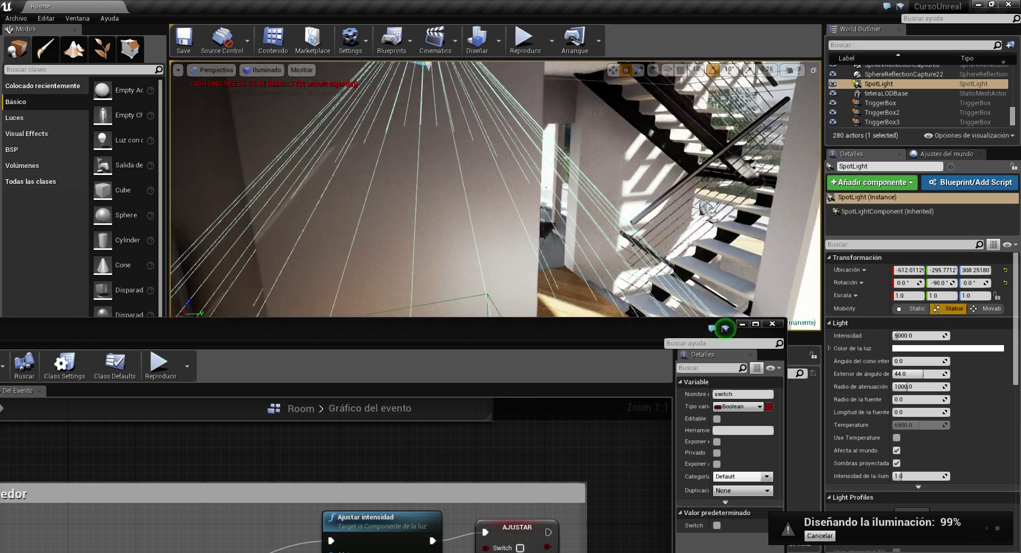
pyautogui.press('f')
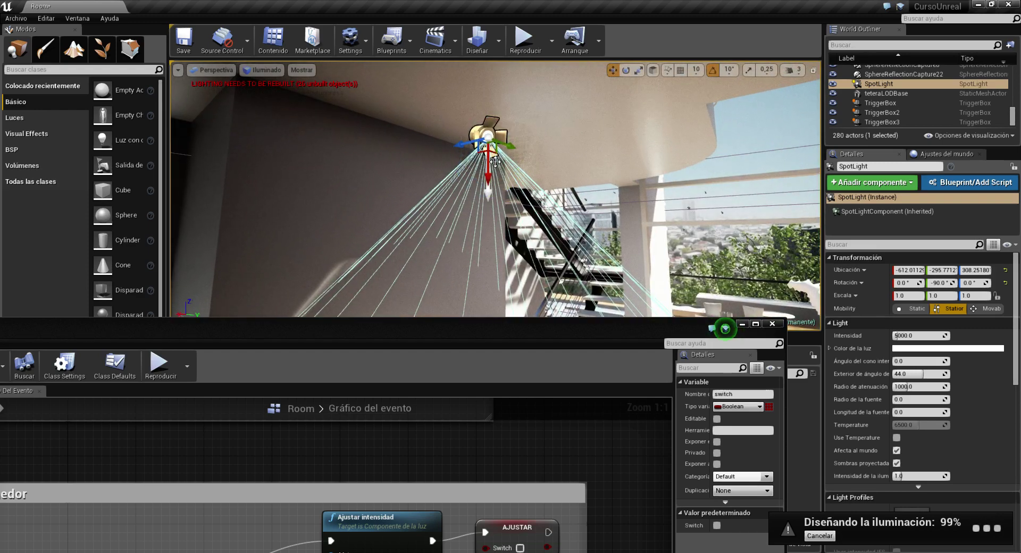
pyautogui.moveTo(489, 169); pyautogui.dragTo(488, 175)
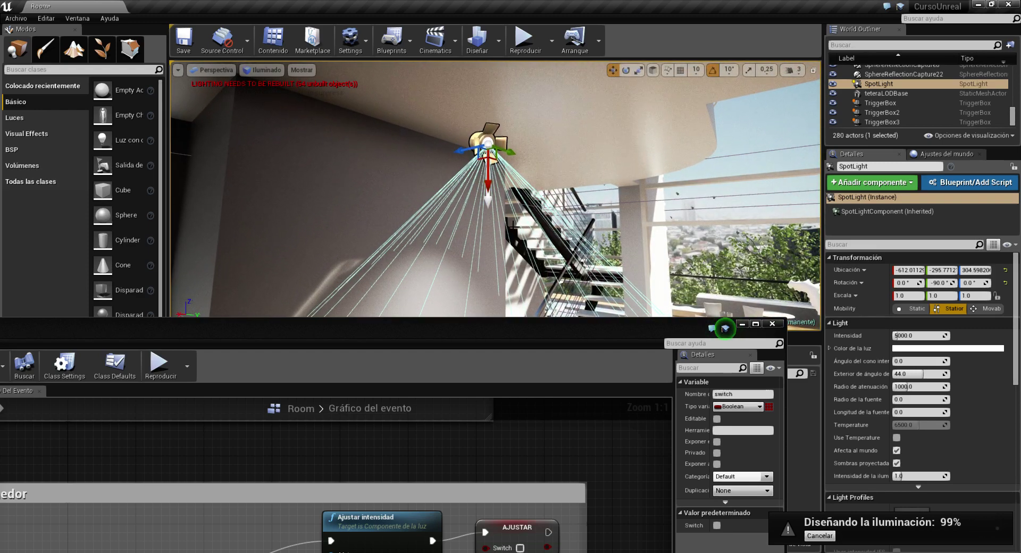
pyautogui.moveTo(495, 191); pyautogui.dragTo(478, 196, button='right')
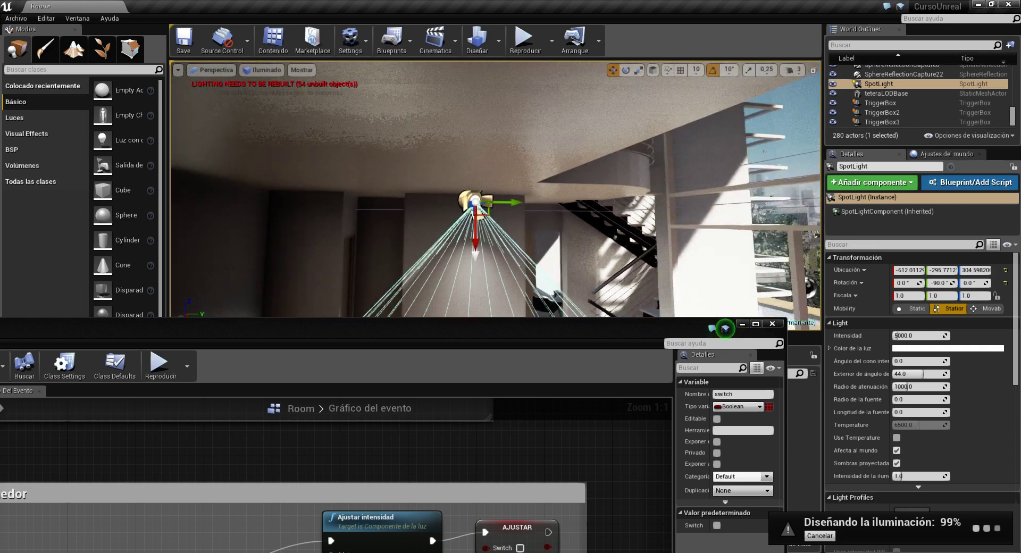
pyautogui.moveTo(728, 287); pyautogui.dragTo(728, 287, button='right')
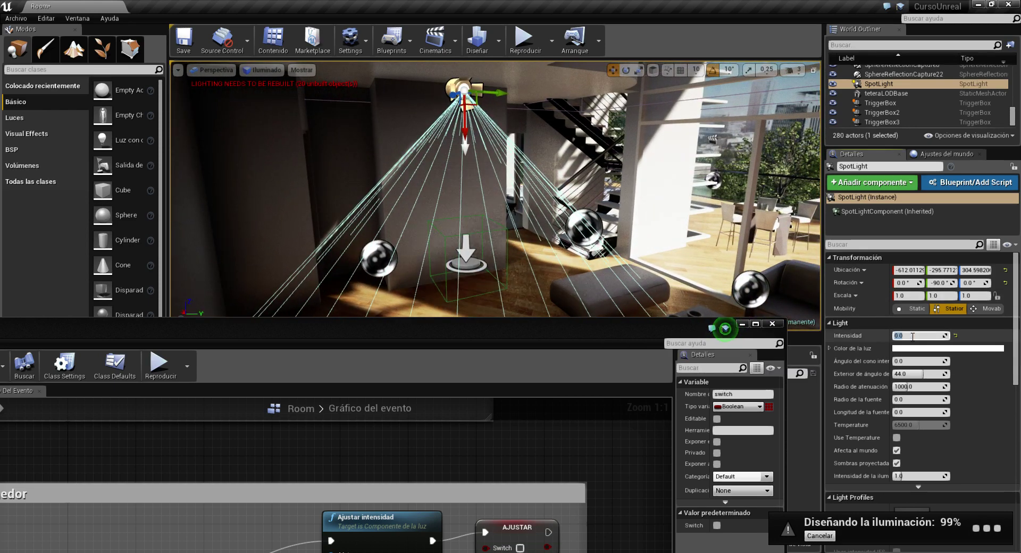
pyautogui.click(526, 39)
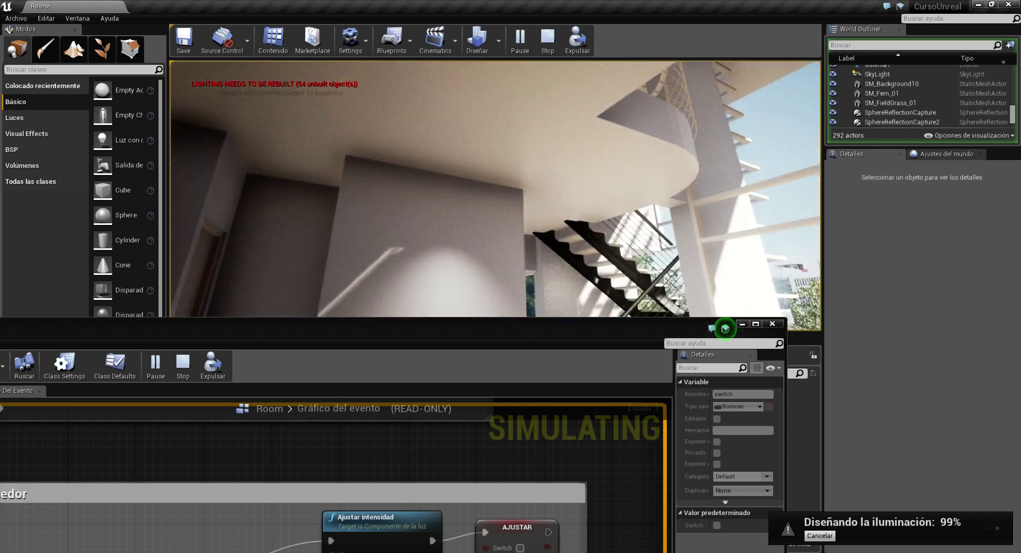
pyautogui.press('Escape')
# Close the Level Blueprint, filter the ArchVis folder by 'light', and select SM_RoundCeilingLight.
pyautogui.moveTo(582, 344); pyautogui.dragTo(765, 265)
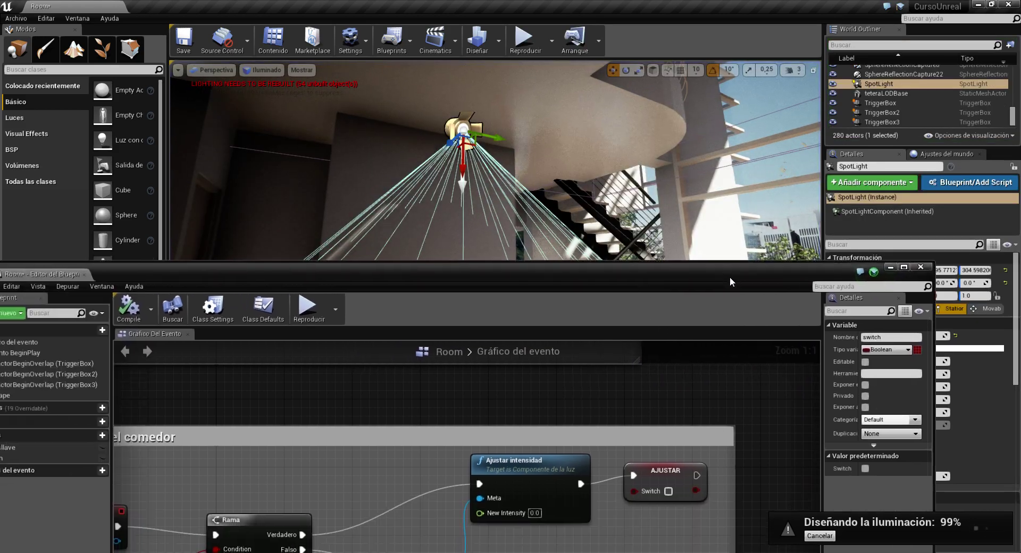
pyautogui.click(945, 259)
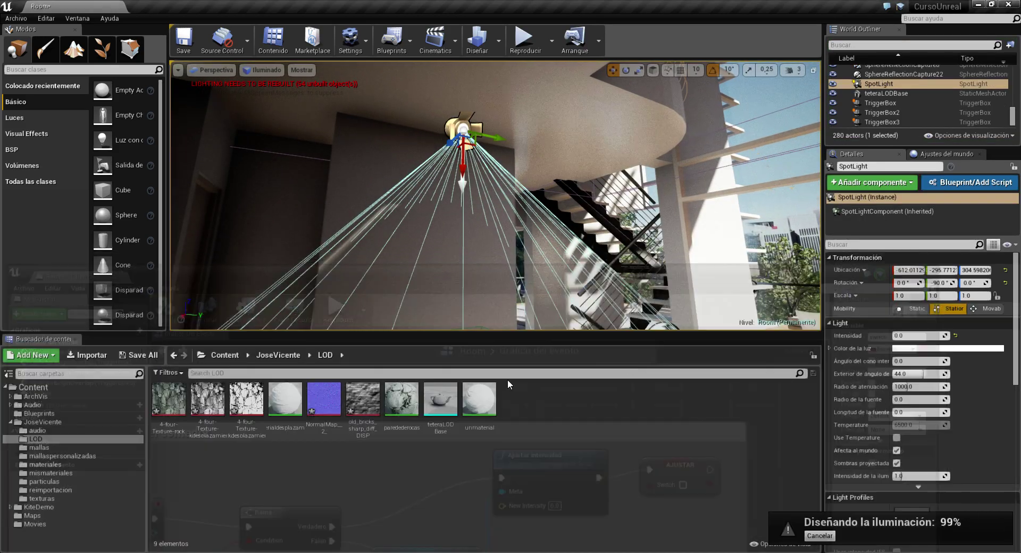
pyautogui.click(35, 396)
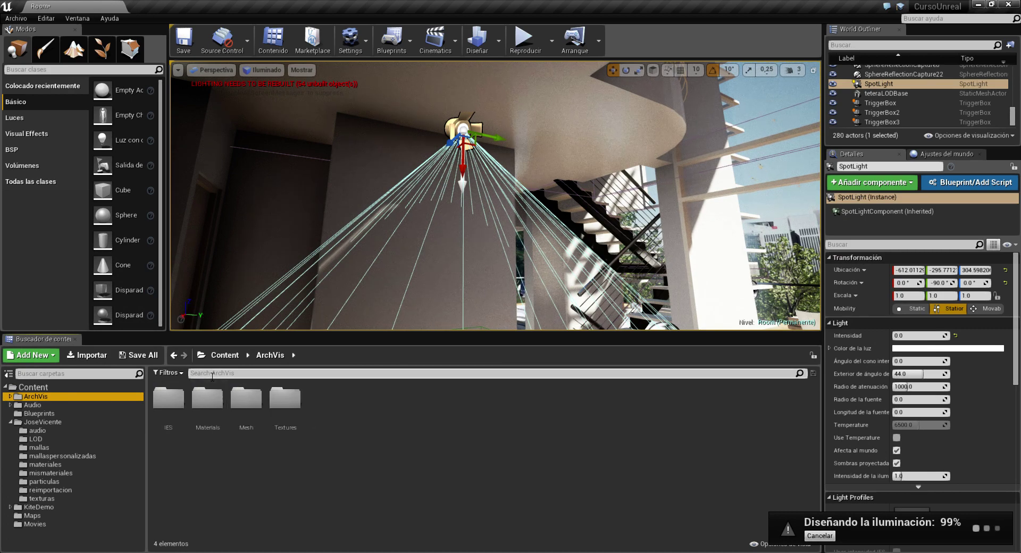
pyautogui.write('light')
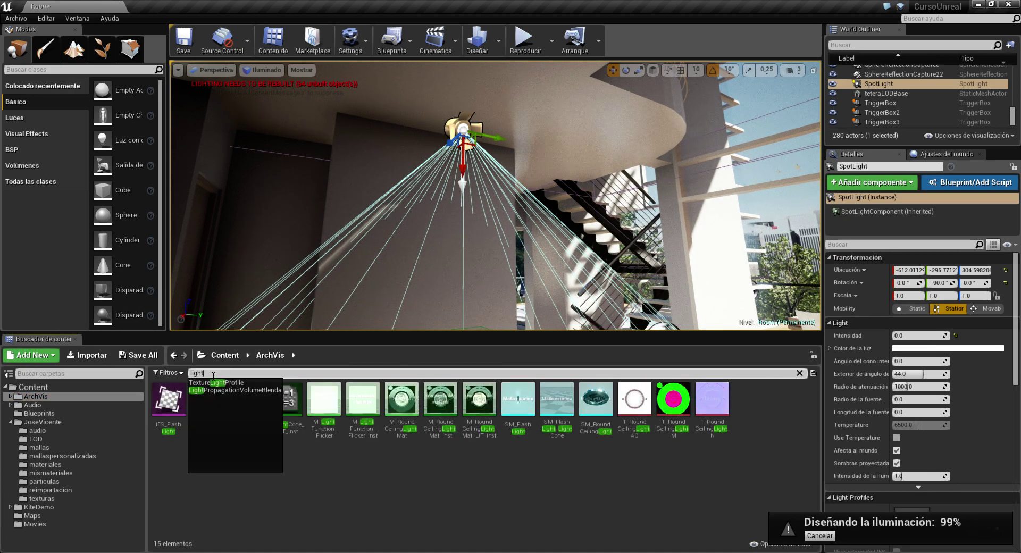
pyautogui.click(584, 413)
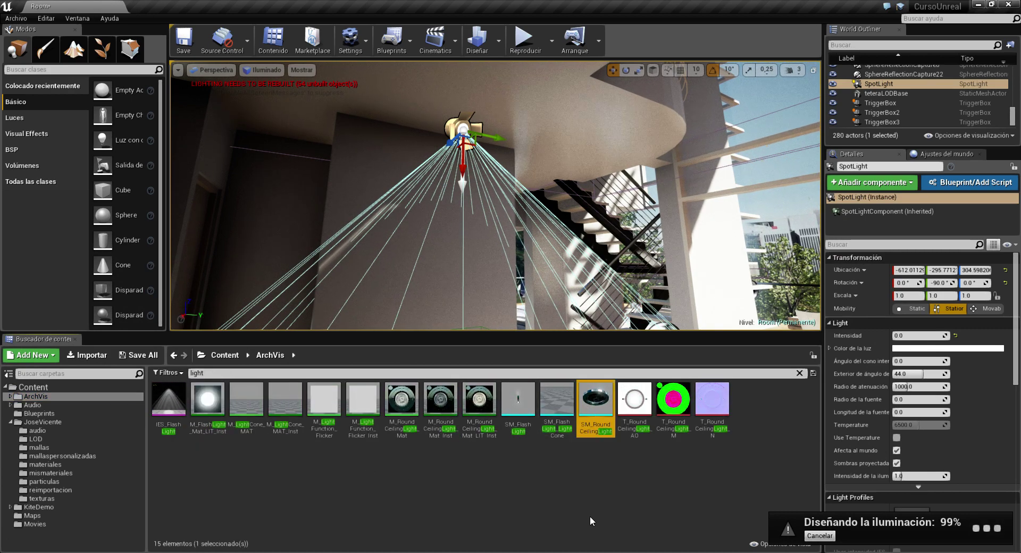
pyautogui.moveTo(595, 415)
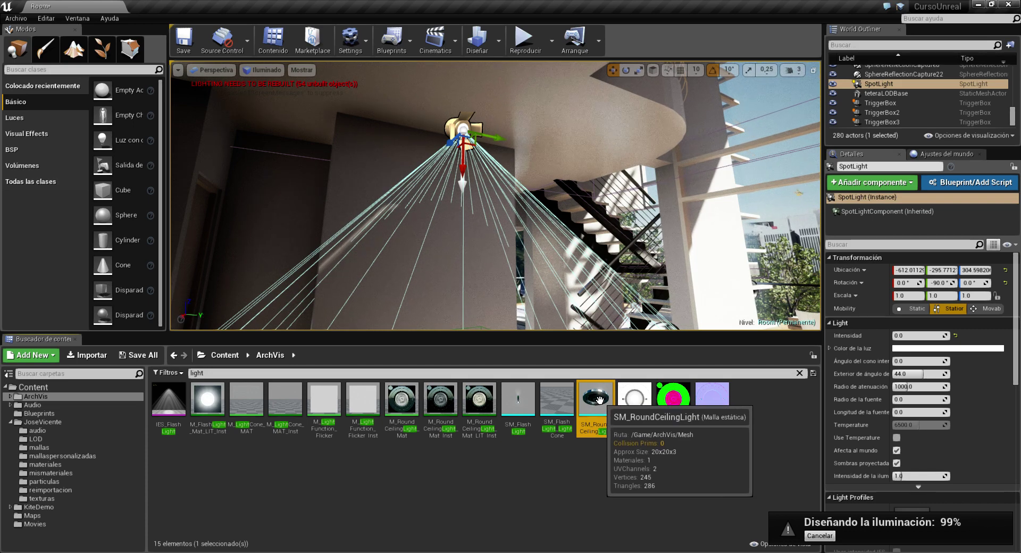
pyautogui.hotkey('alt', 'Tab')
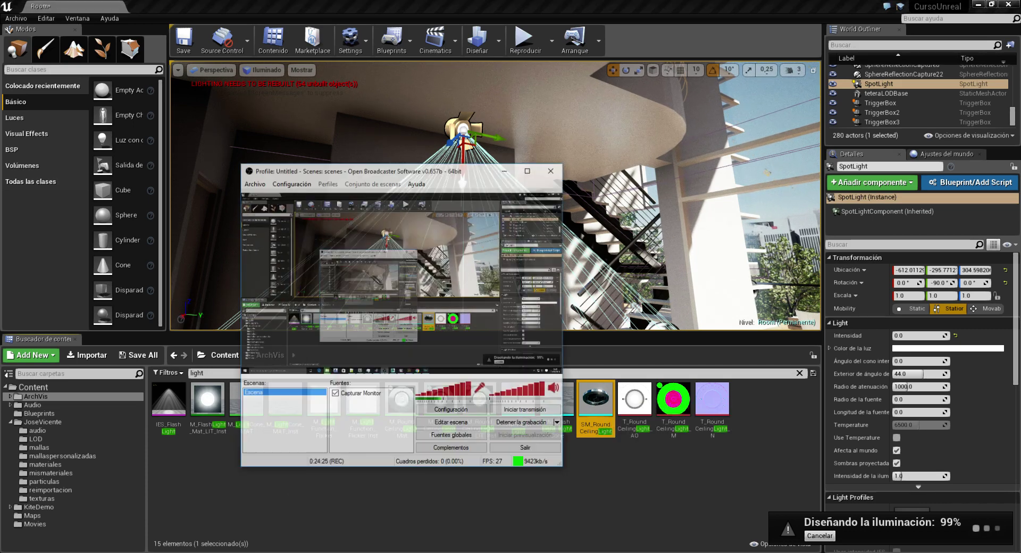